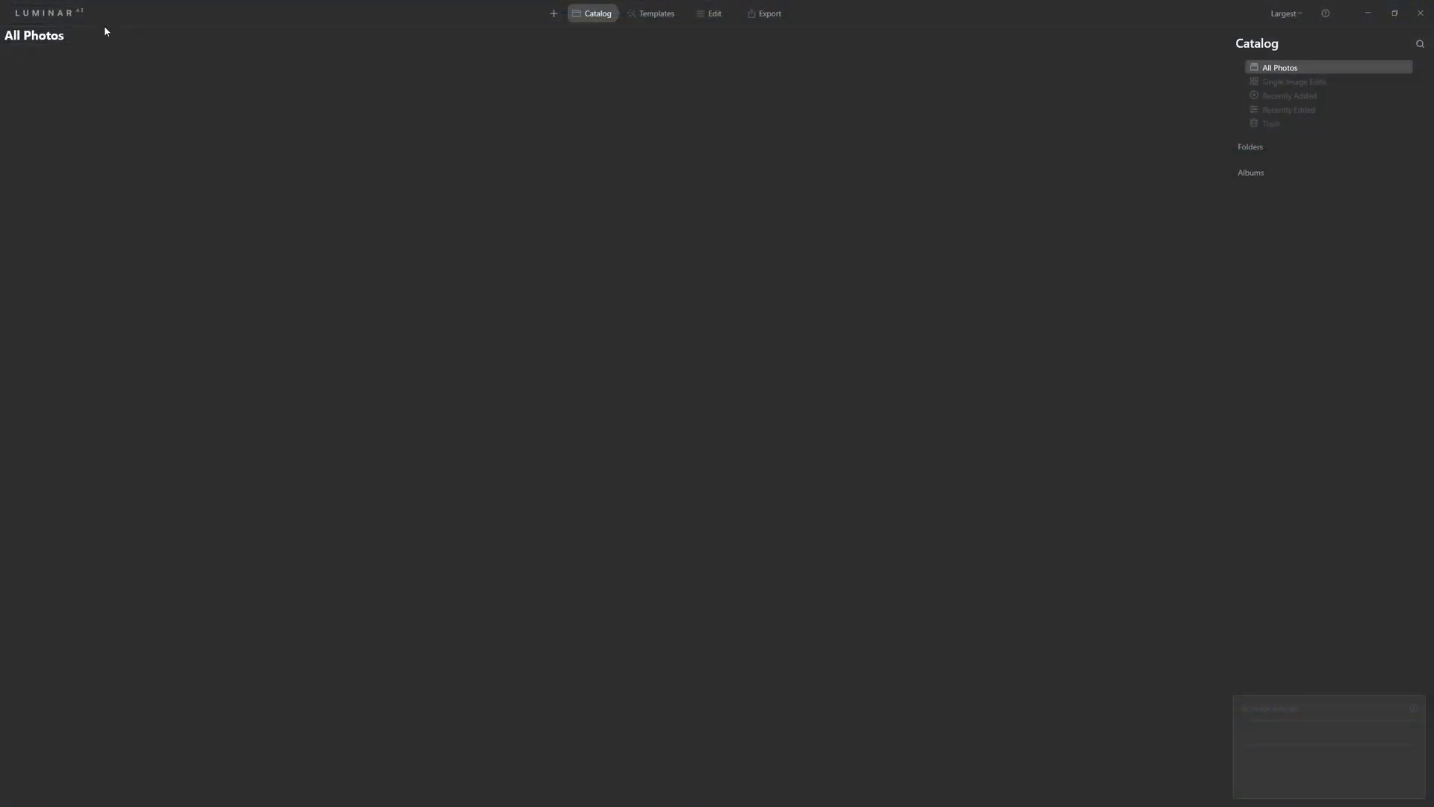
Add the C Data > Luminar > Basic Photo Editing Examples folder (320 photos) to the catalog and expand its subfolders
click(554, 15)
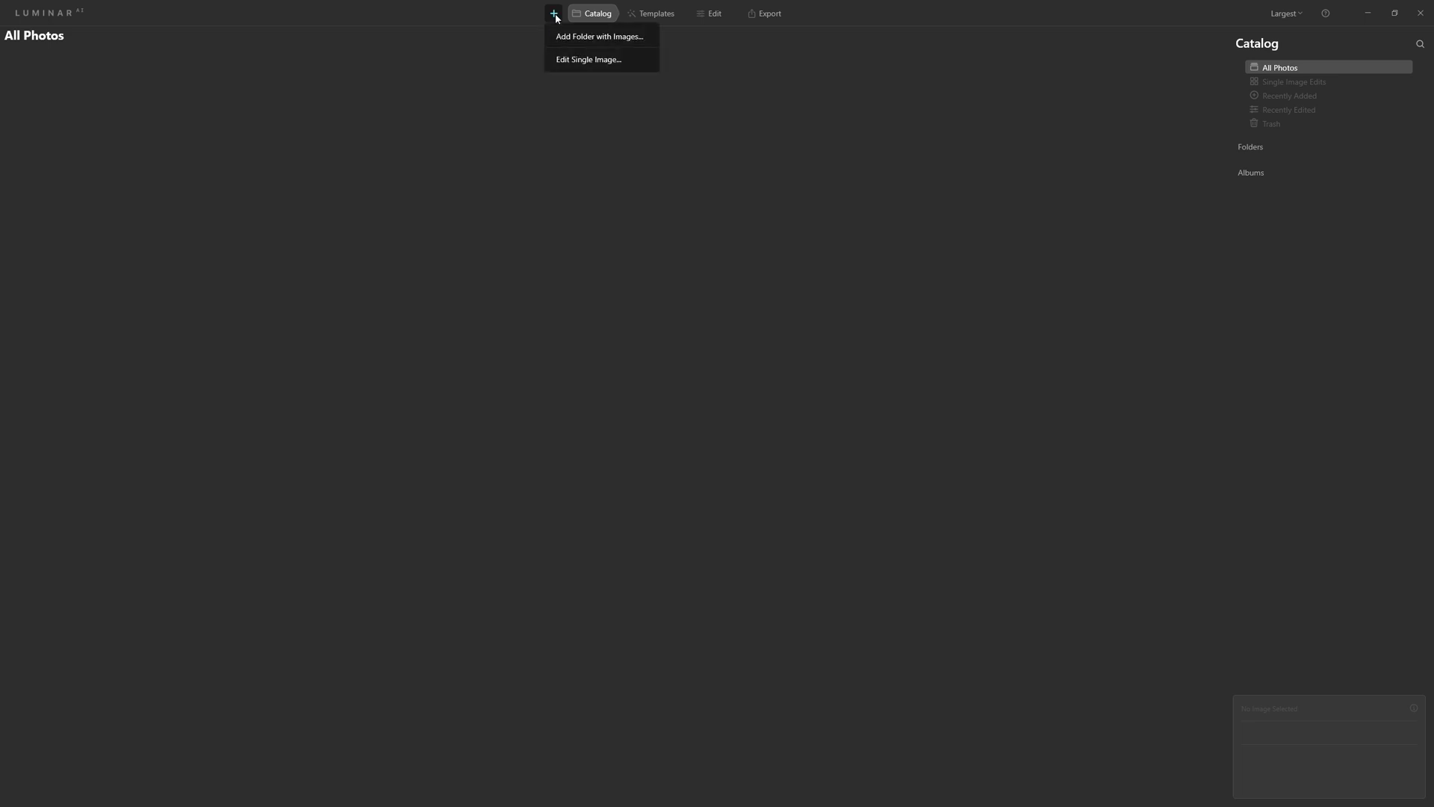
click(584, 37)
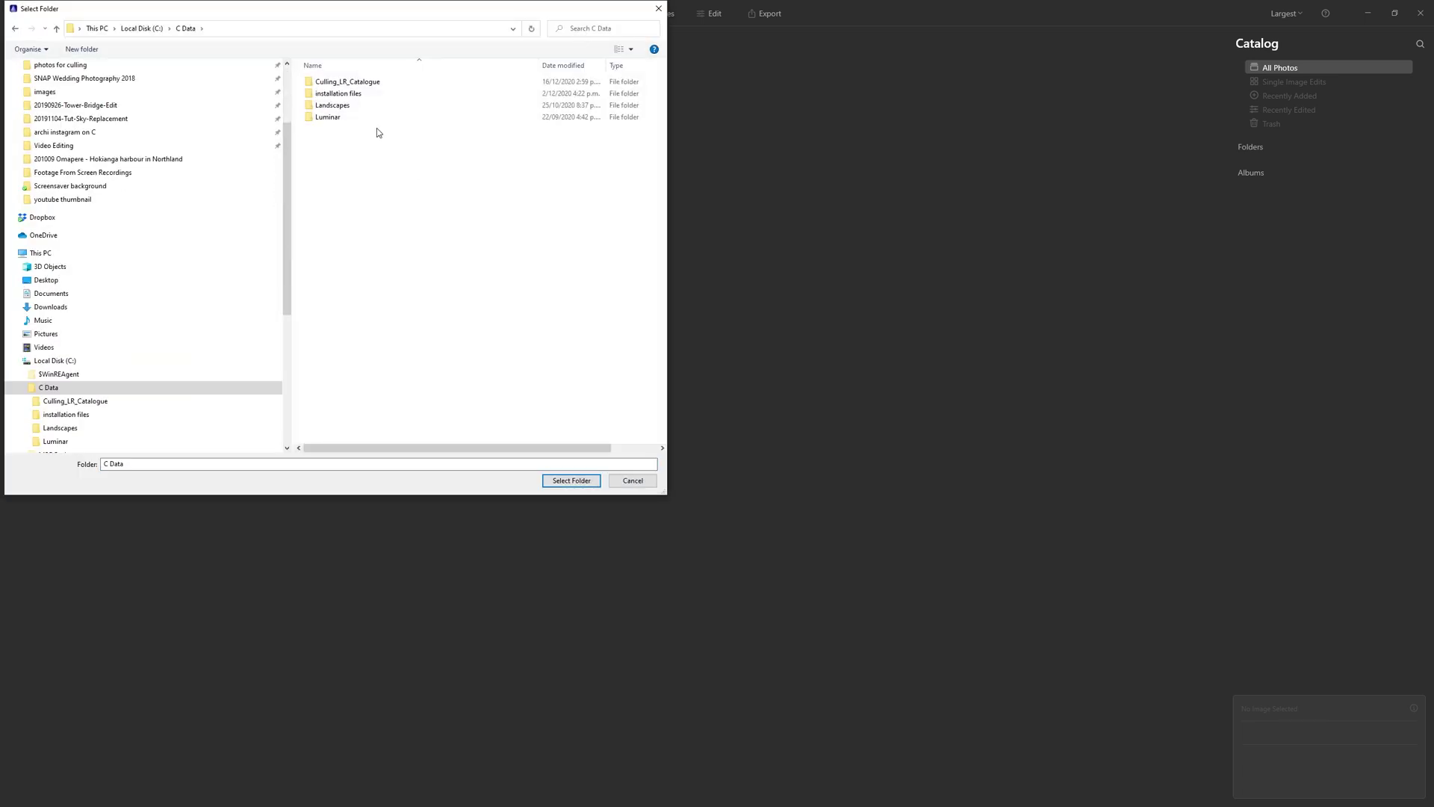
double_click(368, 118)
double_click(371, 83)
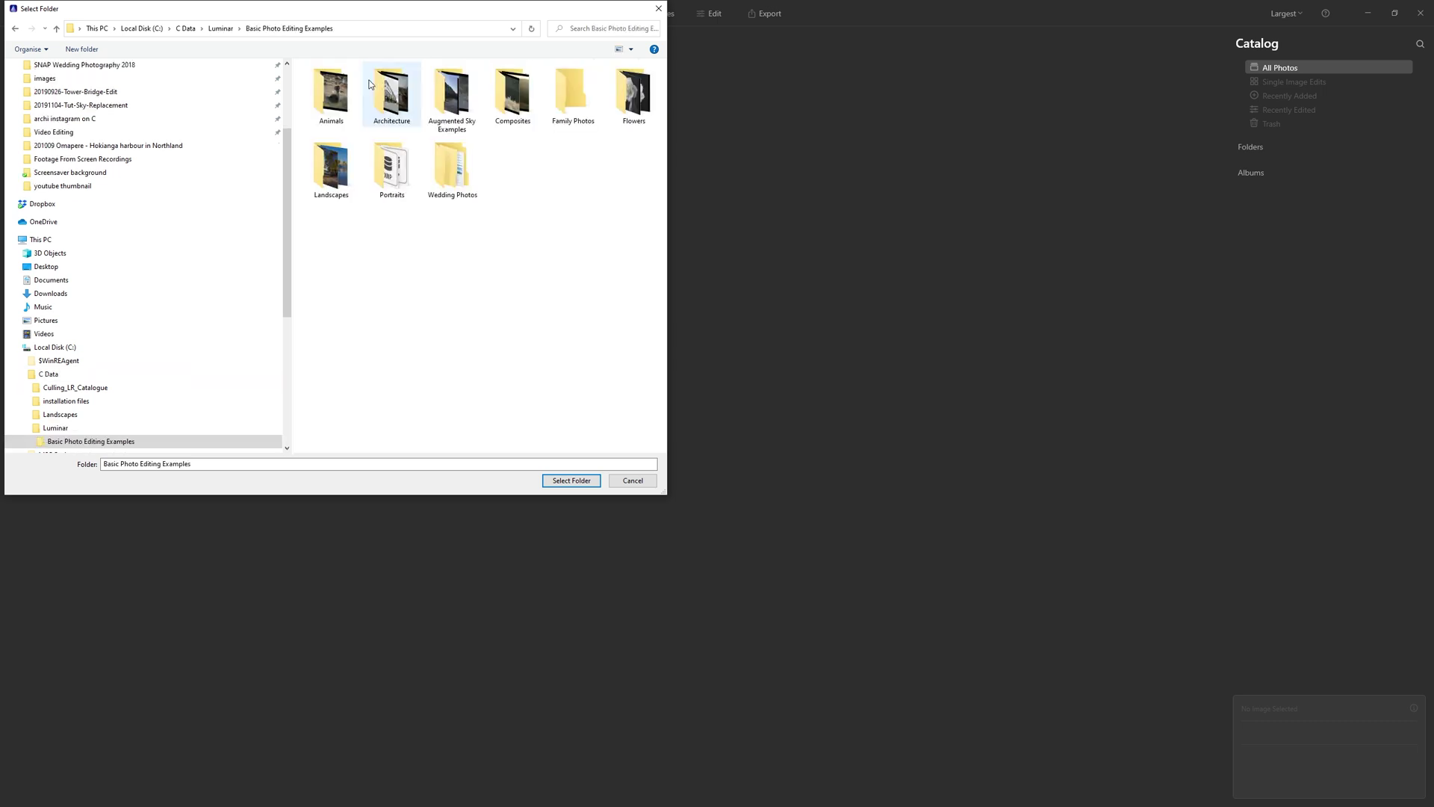
click(572, 480)
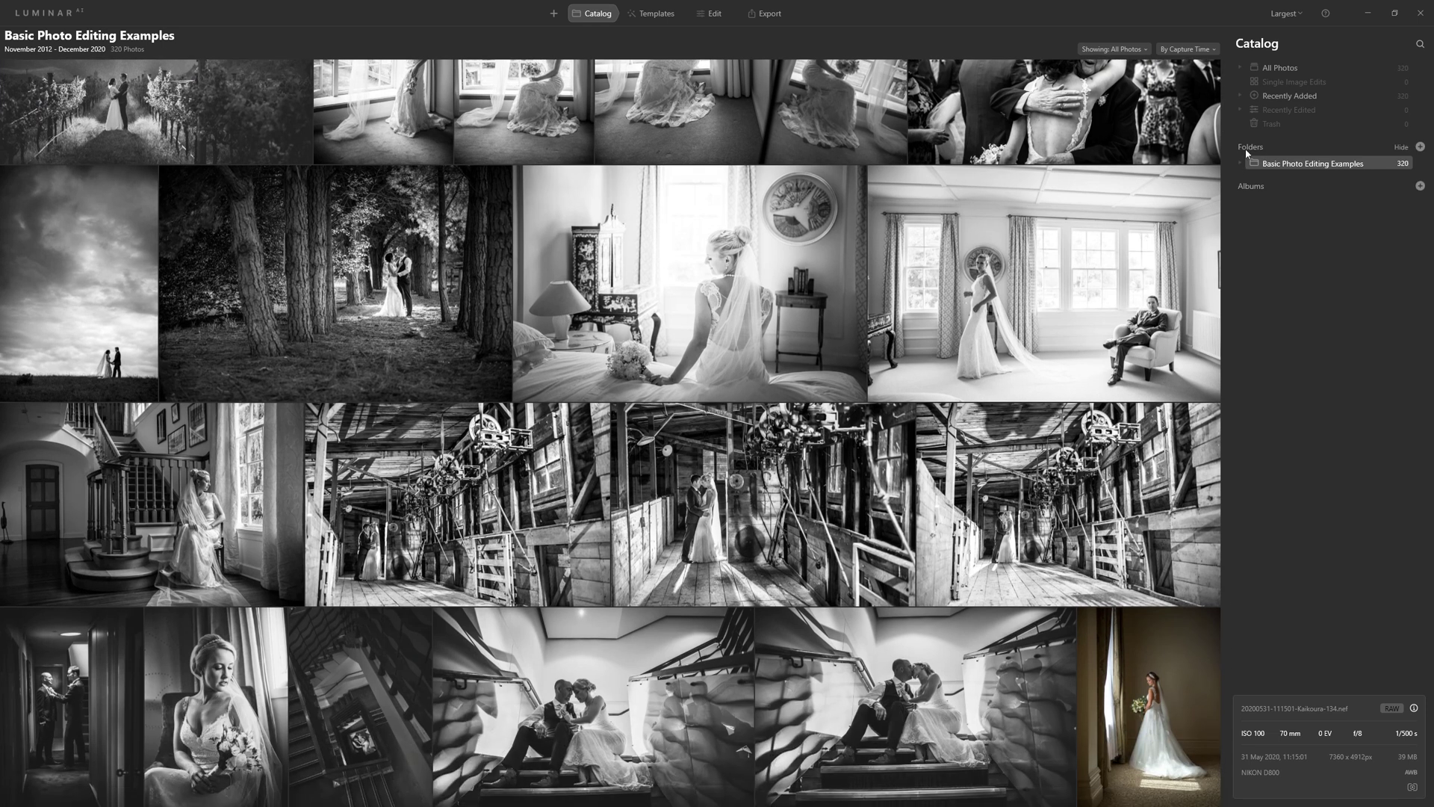
click(1240, 163)
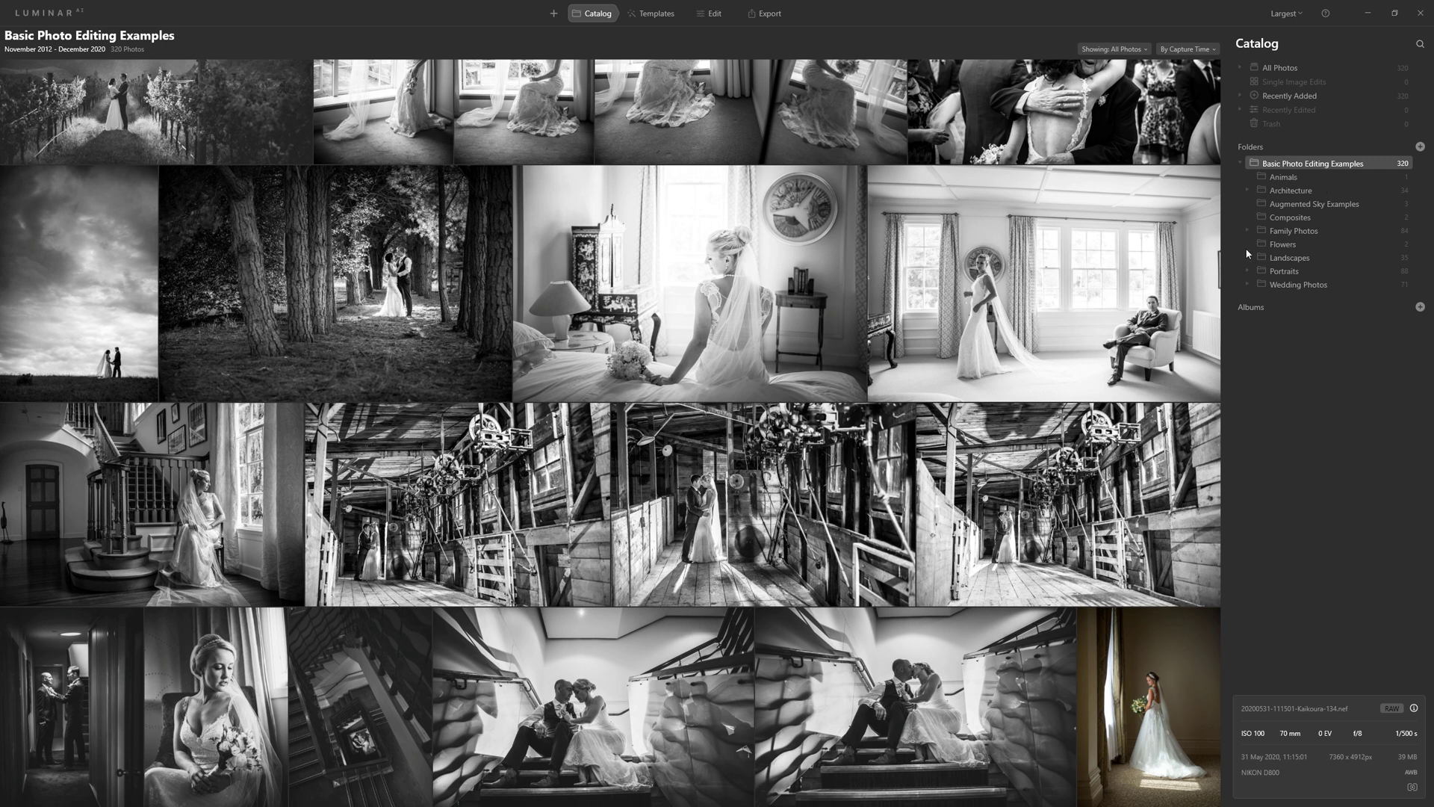
Browse the Landscapes, Portraits and Family Photos subfolders, then select the fishing photo
click(1290, 259)
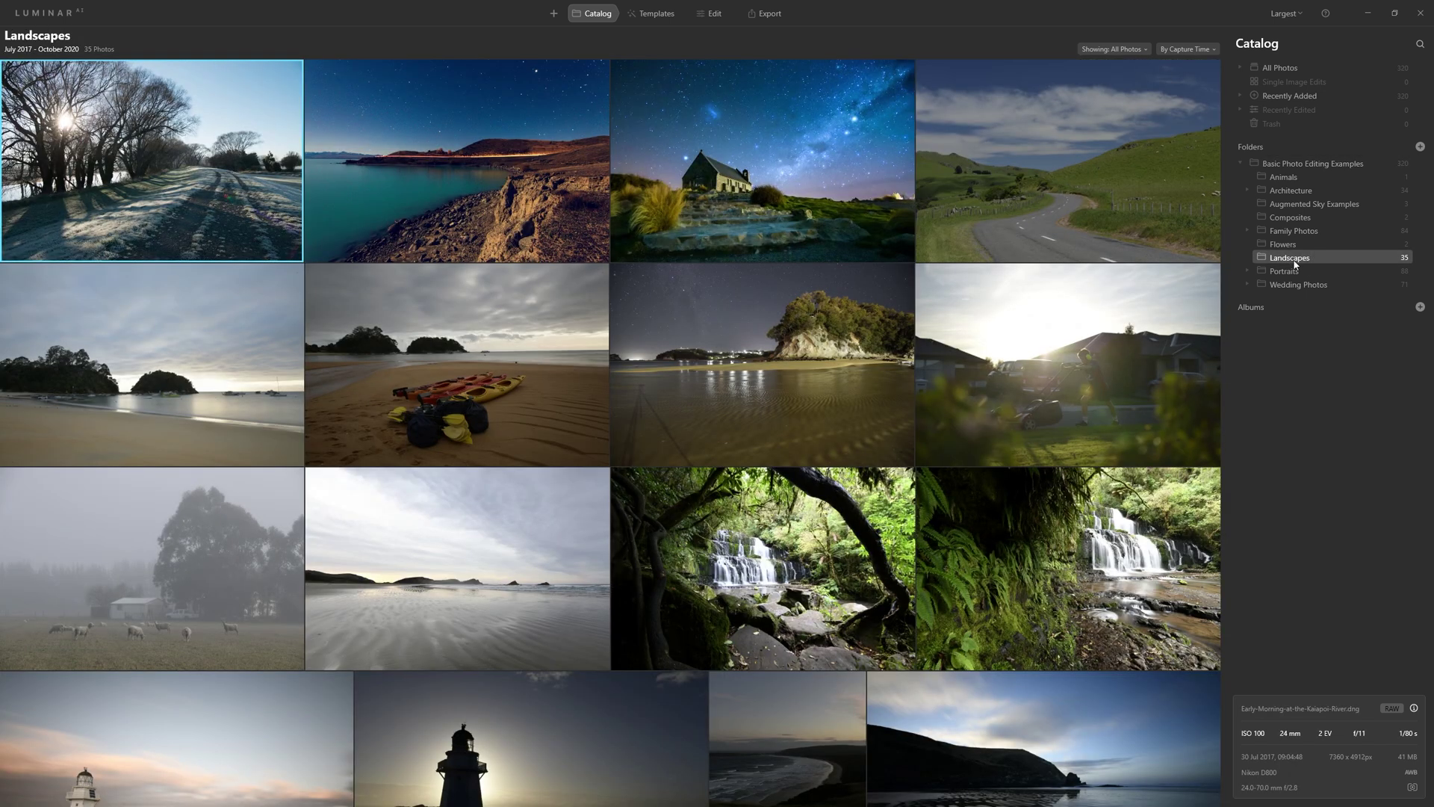
scroll(881, 345, down, 5)
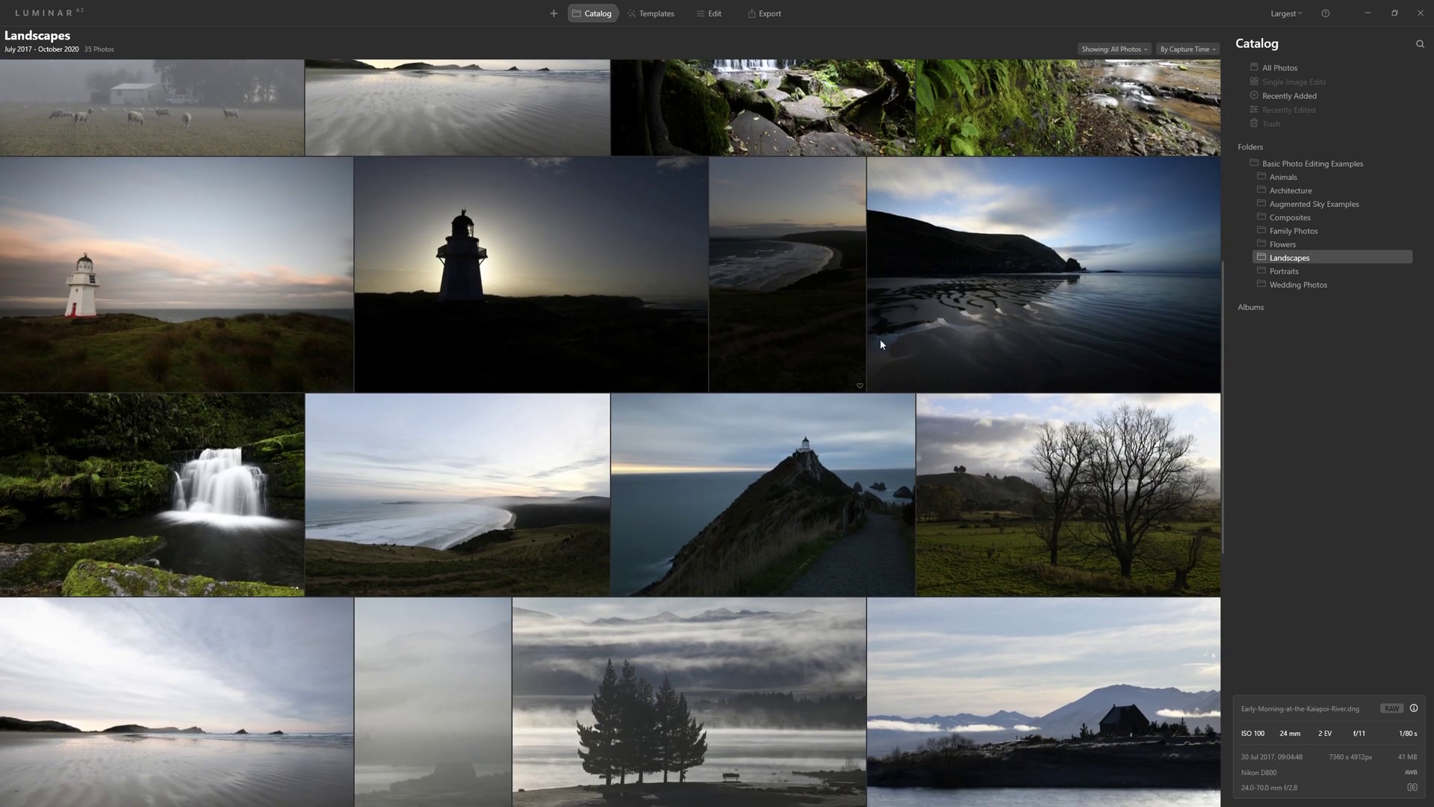
click(1289, 272)
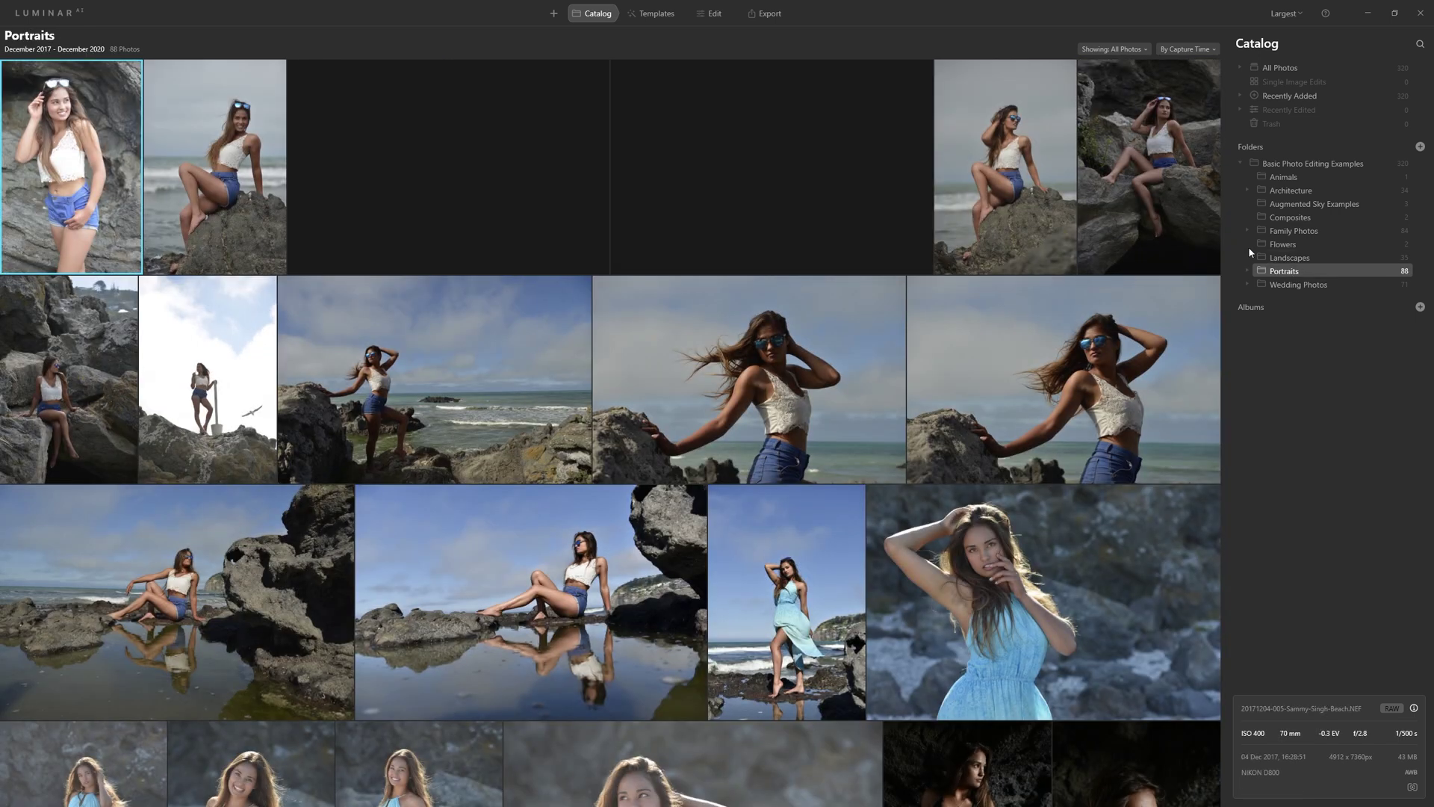
scroll(1150, 323, down, 5)
click(1281, 236)
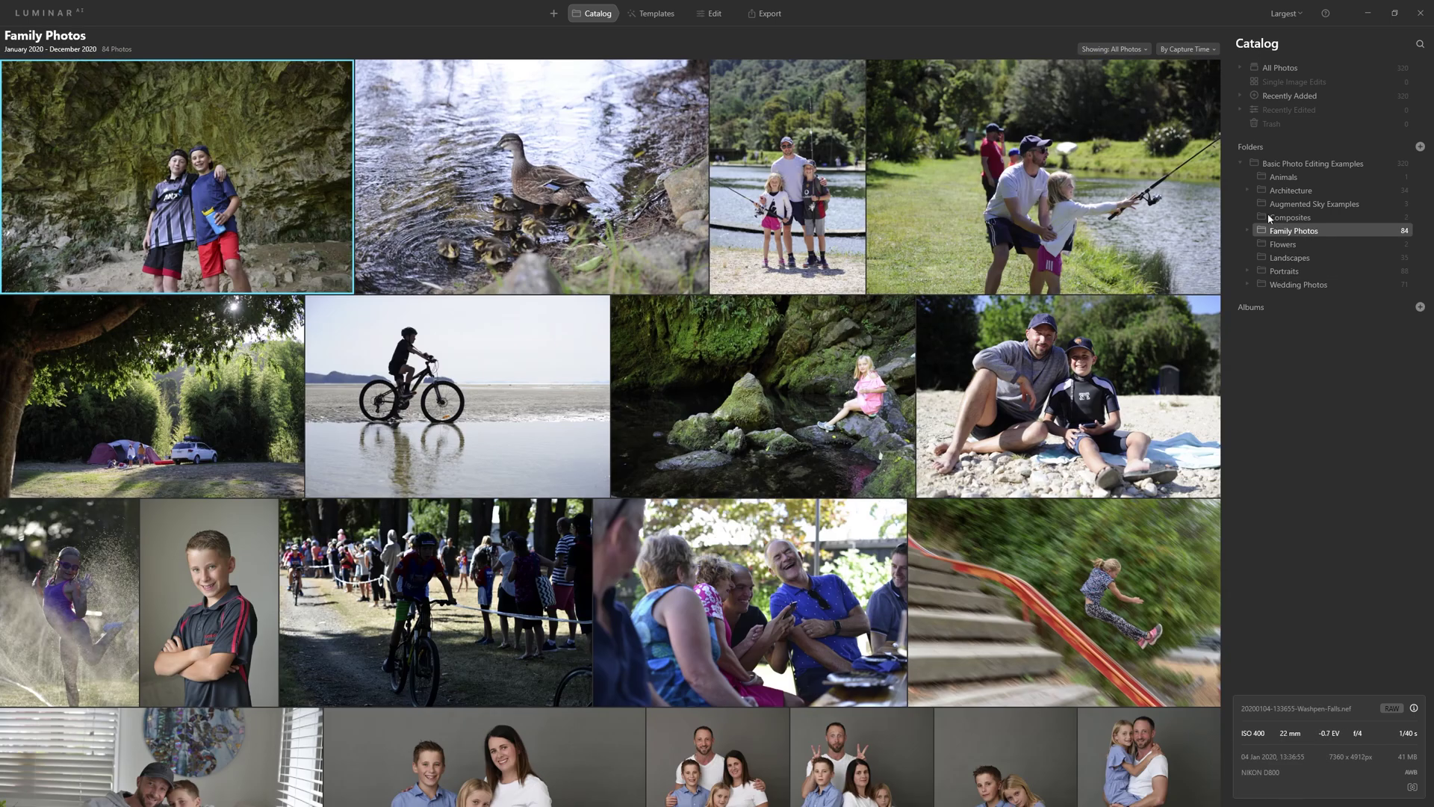
click(1062, 204)
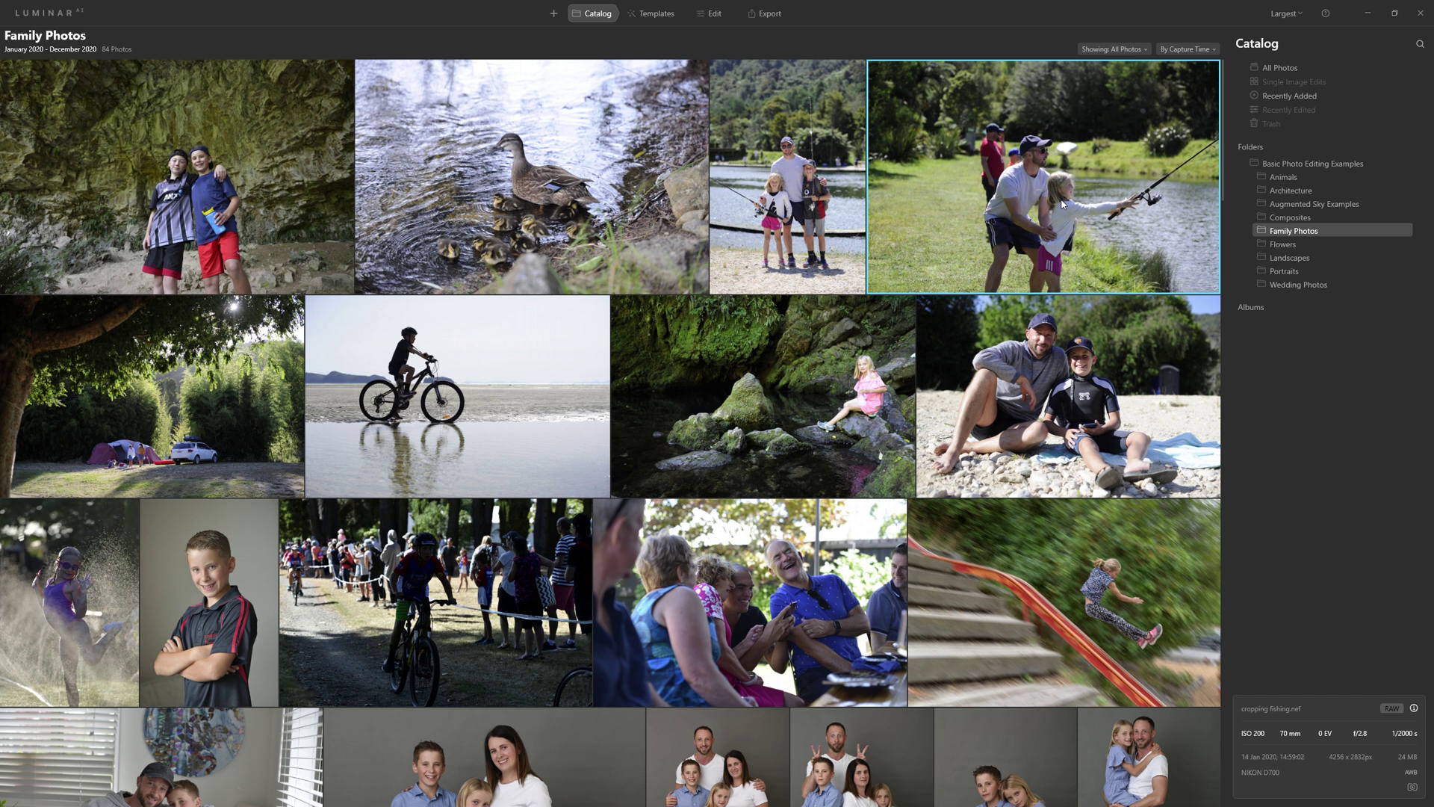
Mark the fishing photo and the laughing group photo as favorites
key(p)
click(847, 404)
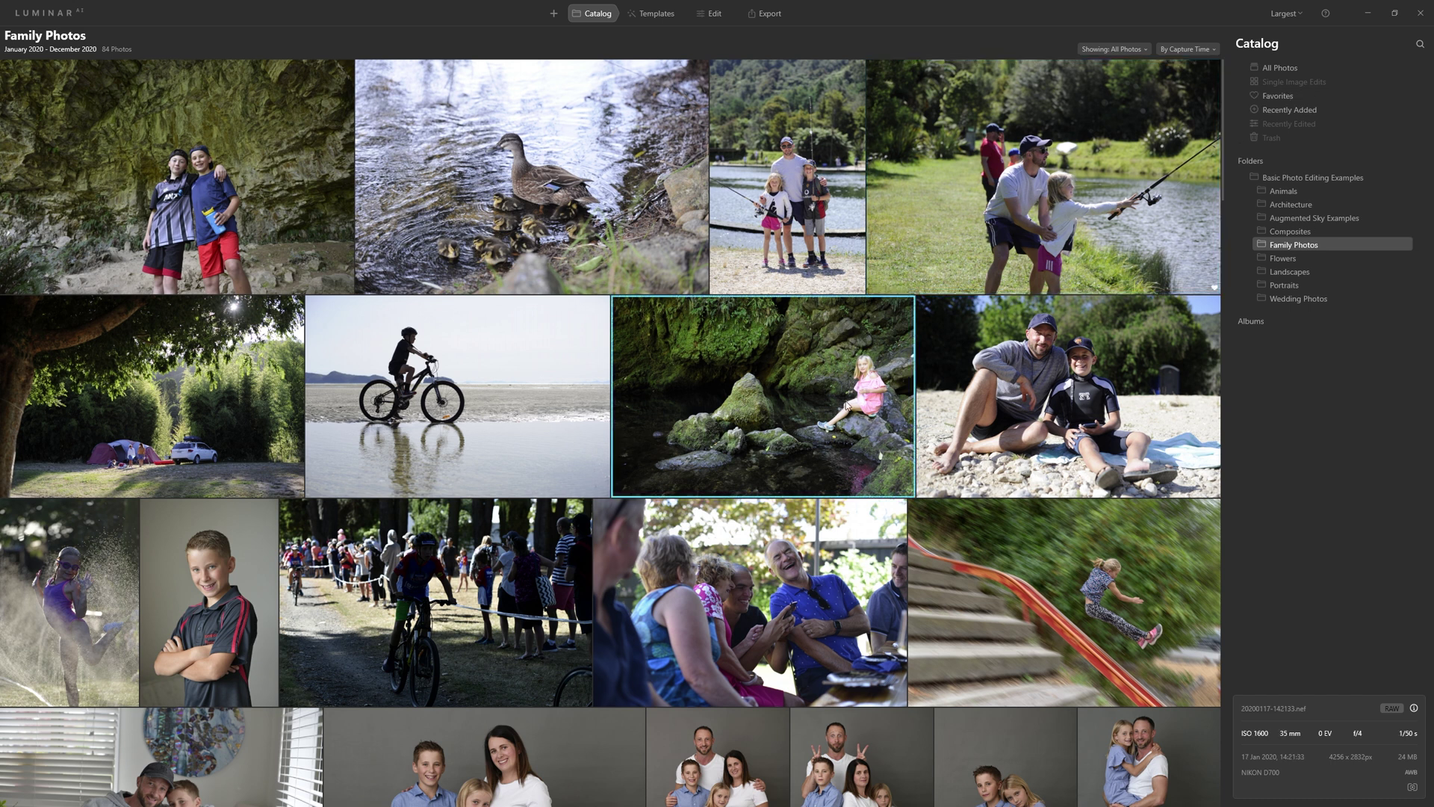
right_click(826, 577)
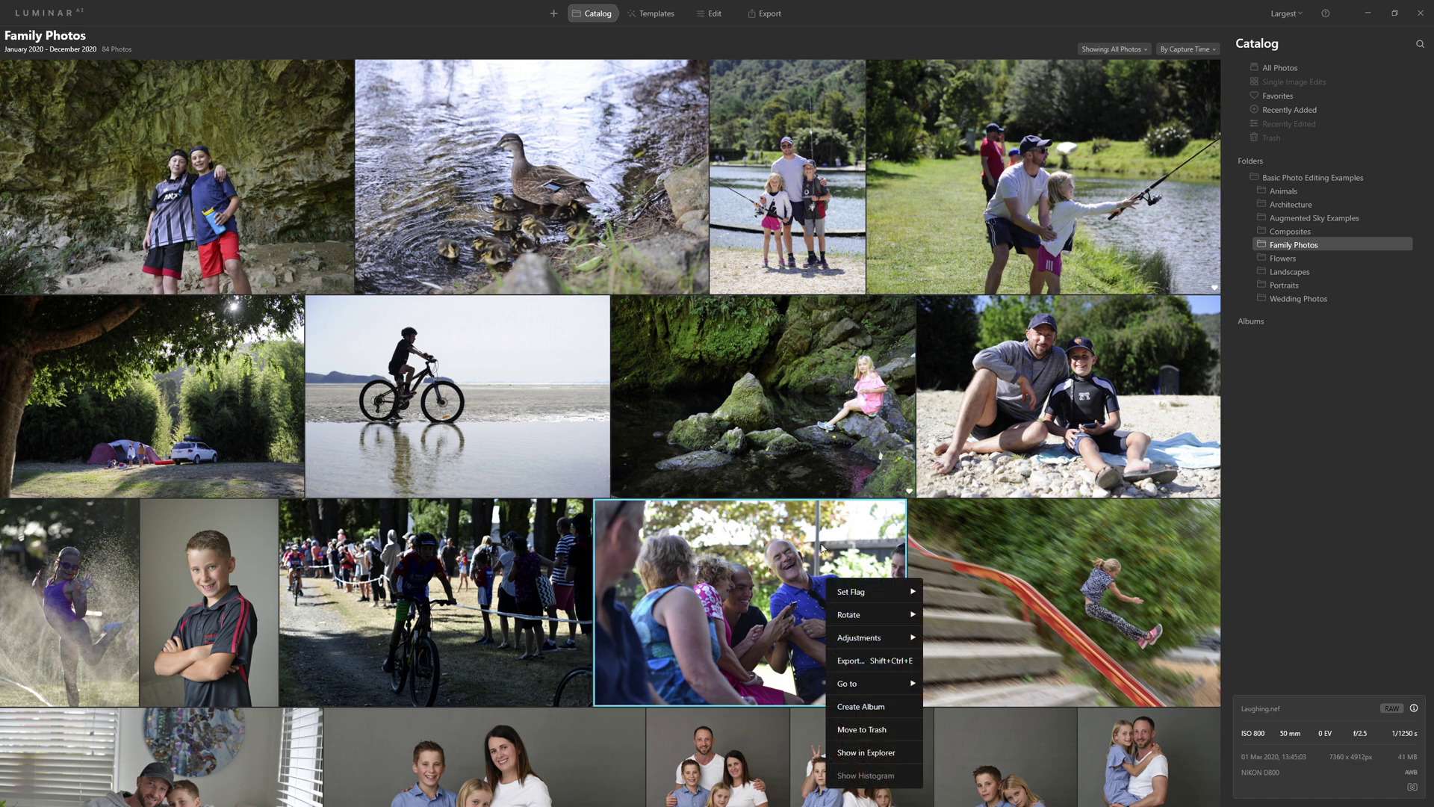
mouse_move(869, 584)
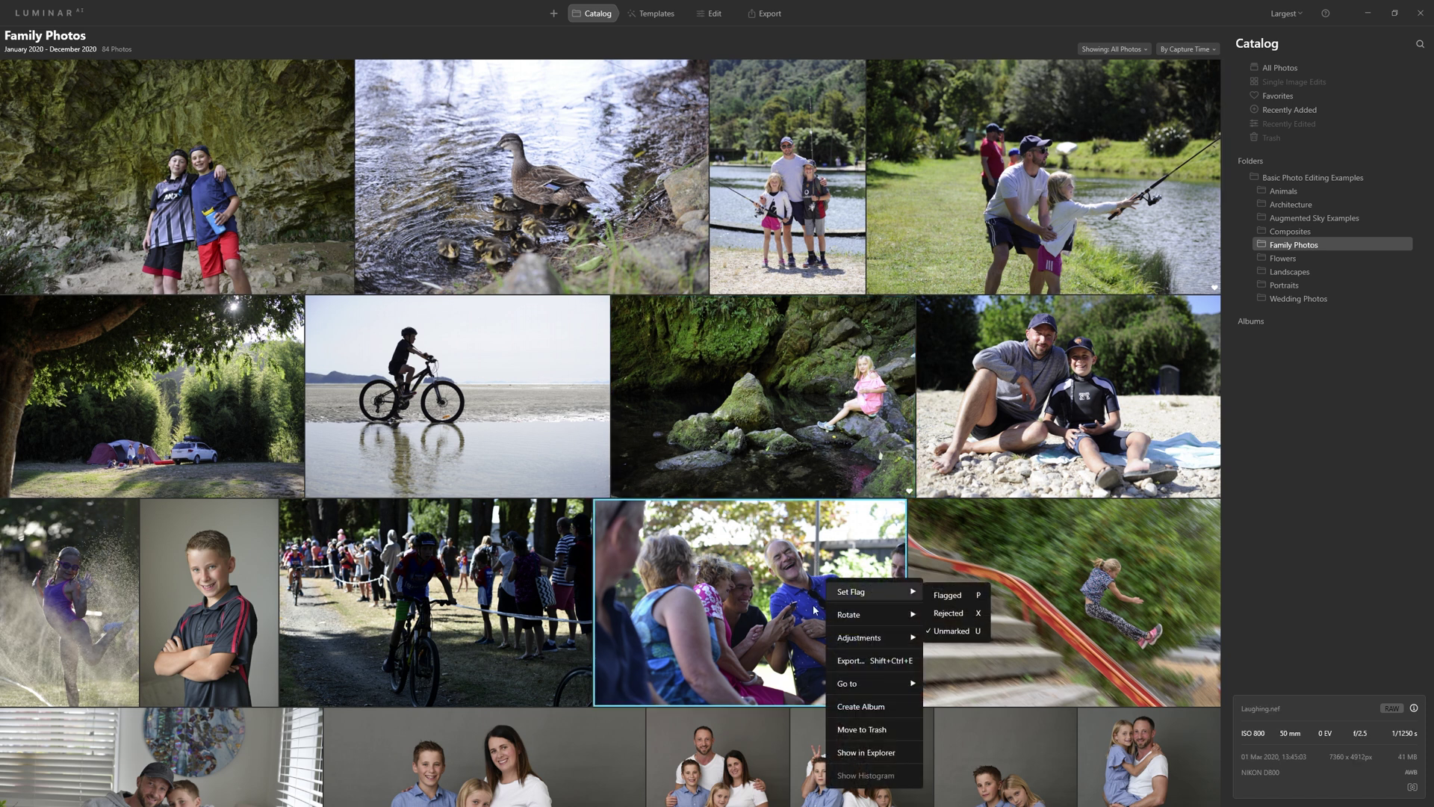
click(930, 594)
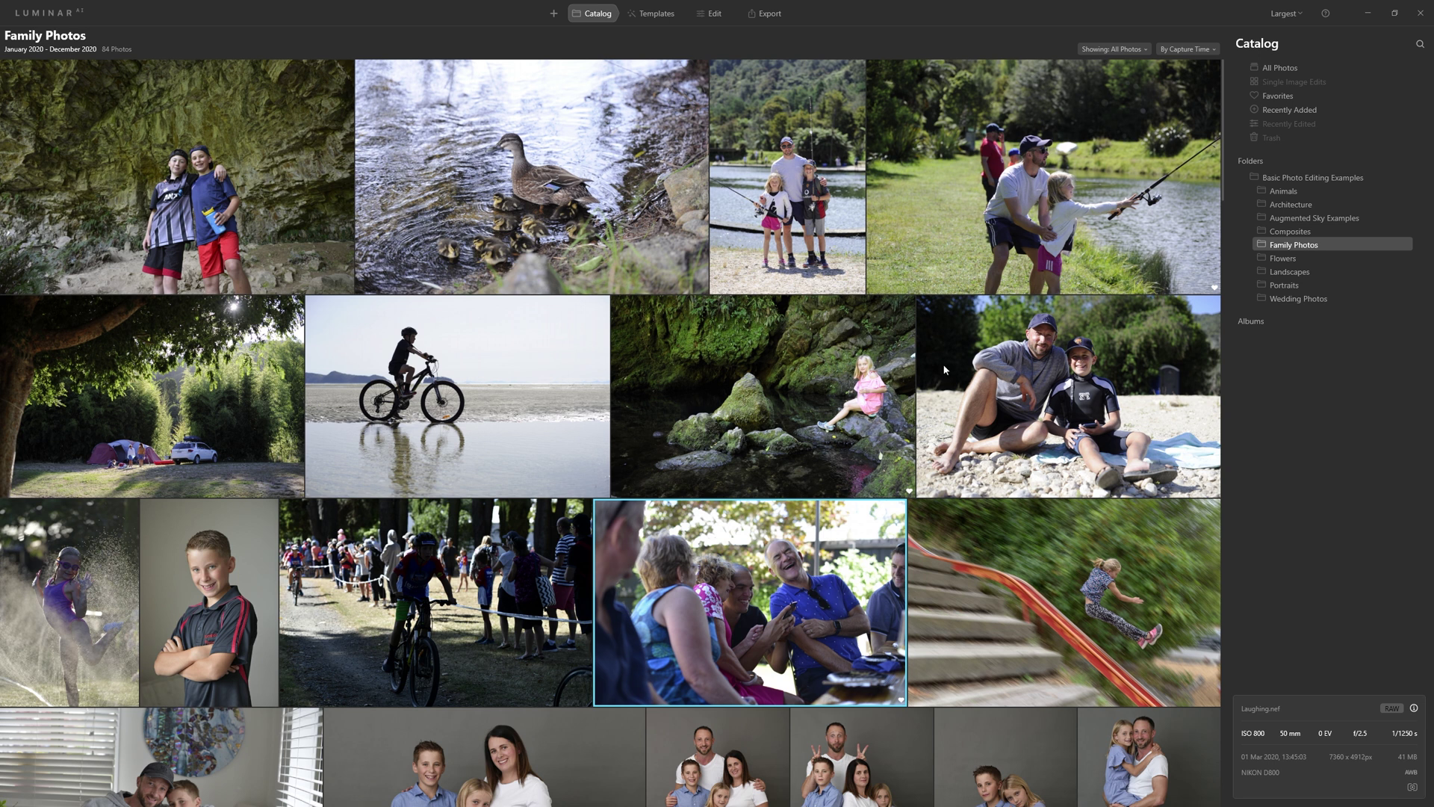
Filter the view to Favorites, then Edited, then All Photos, and switch to the Landscapes folder
click(1115, 50)
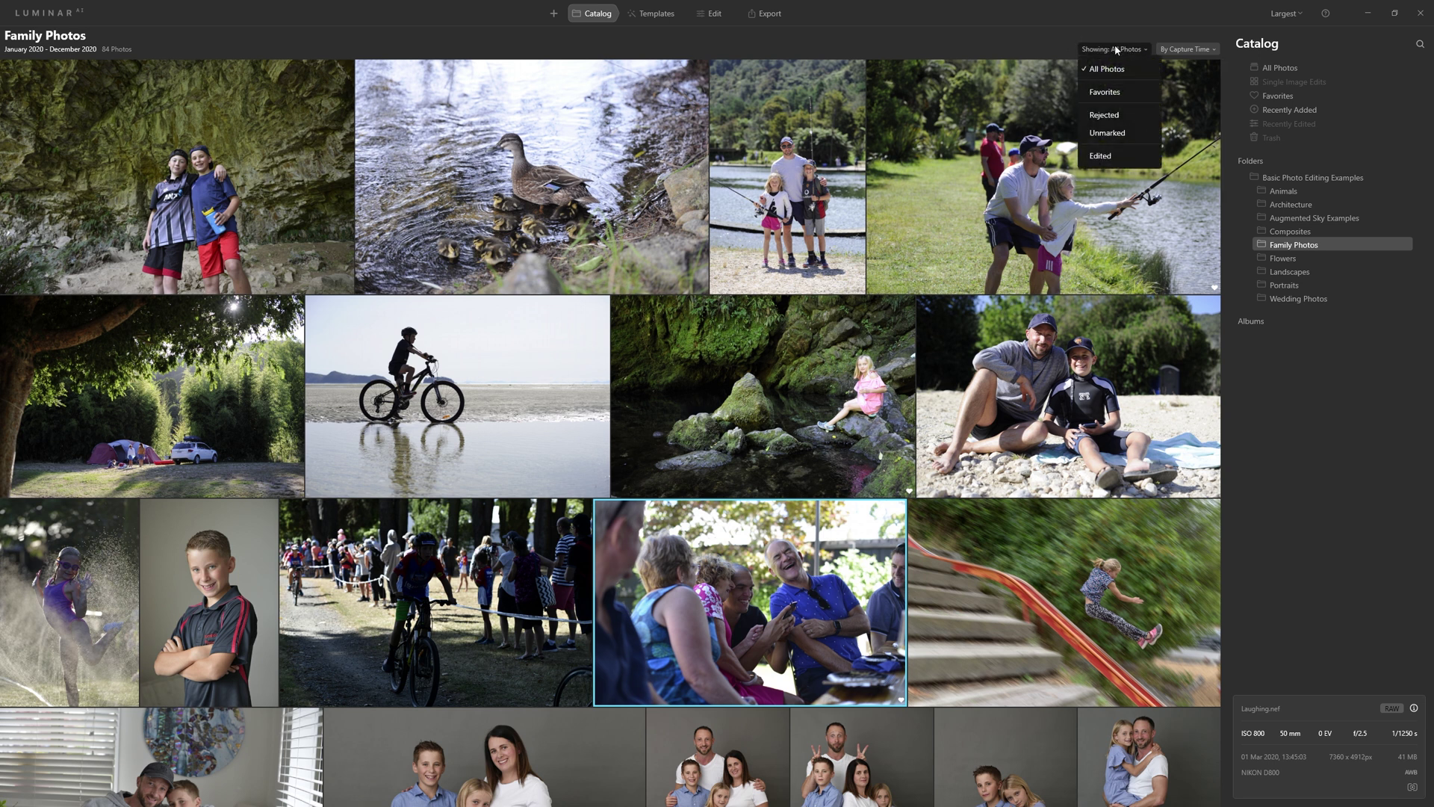
click(1106, 94)
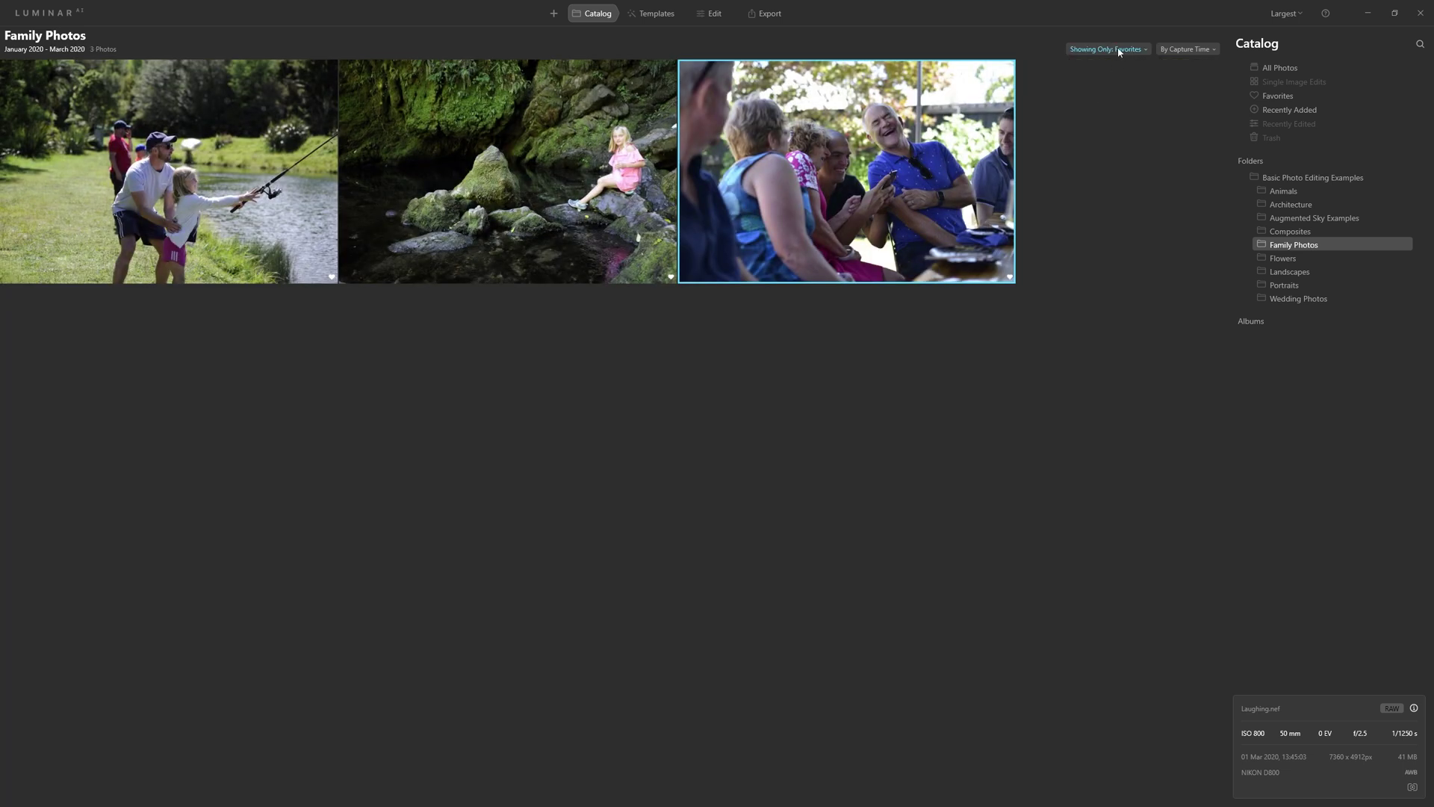
click(1140, 53)
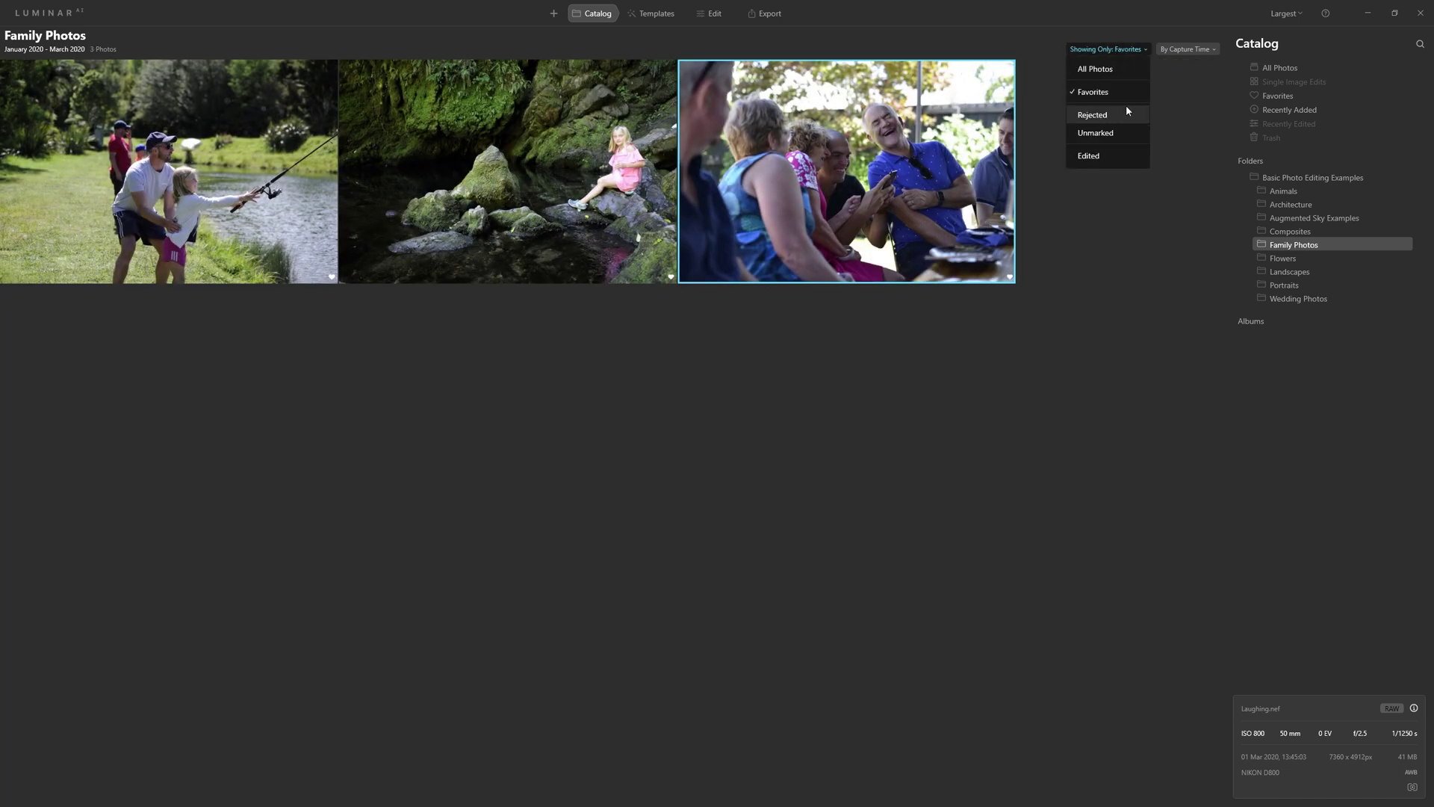
click(1097, 163)
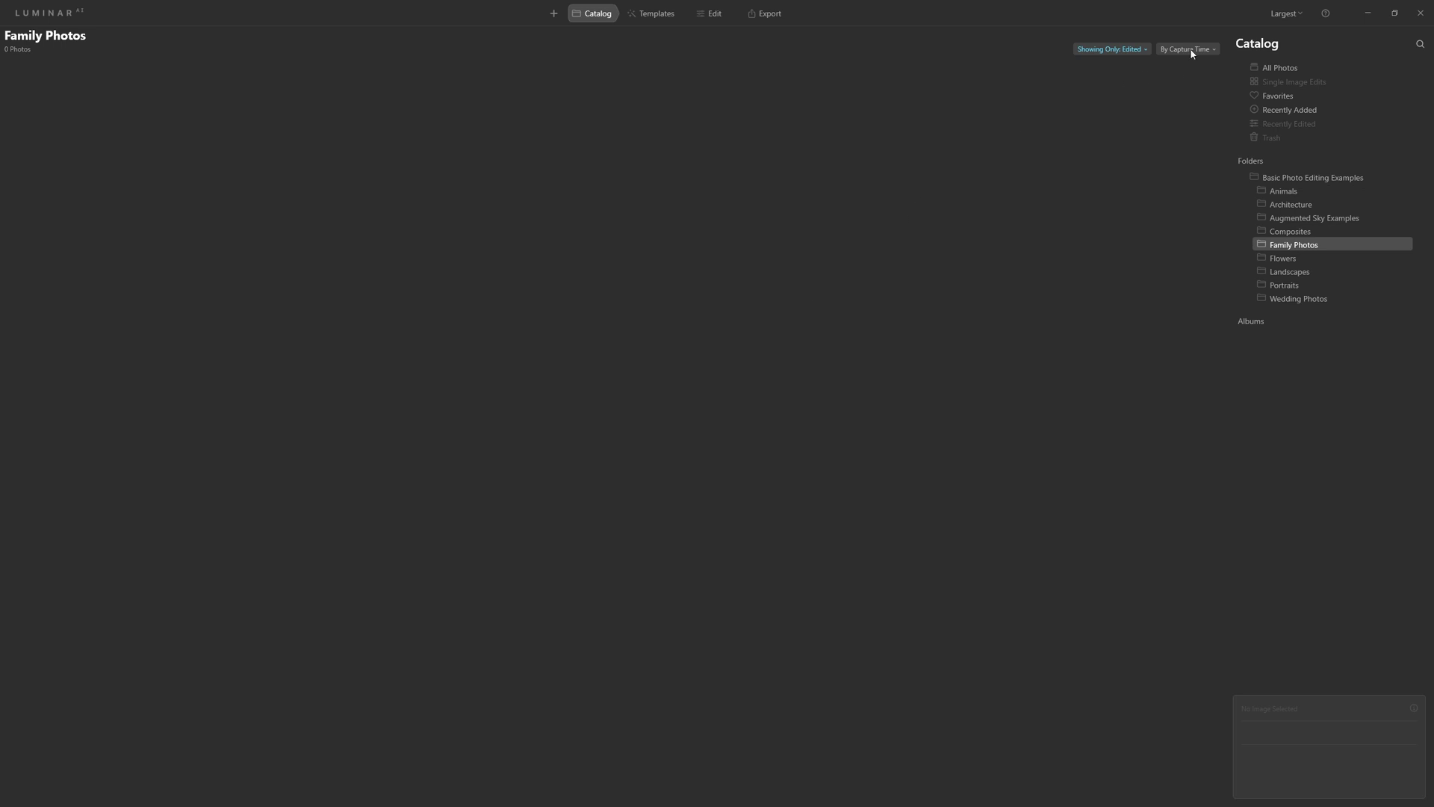
click(1099, 52)
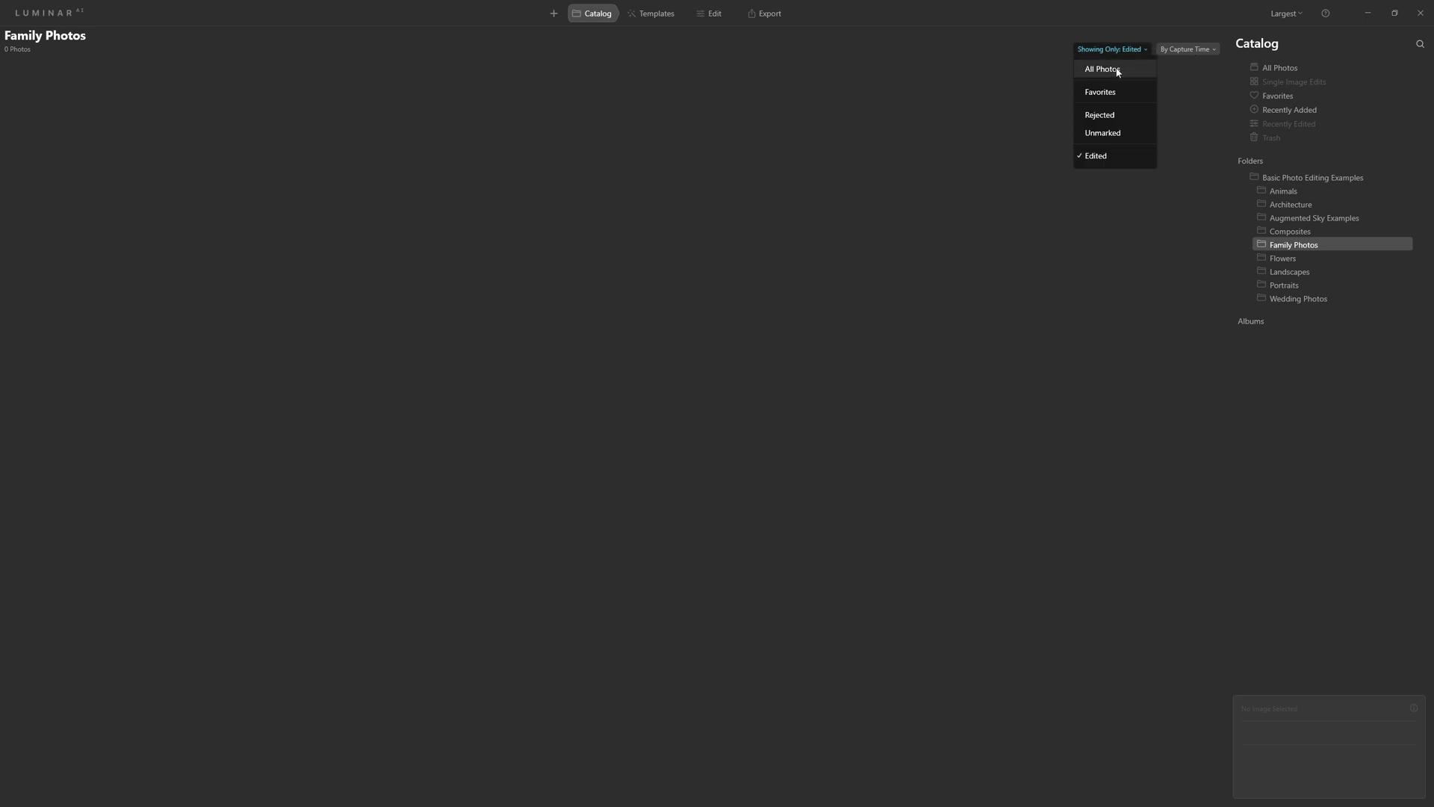
click(1118, 71)
click(1094, 135)
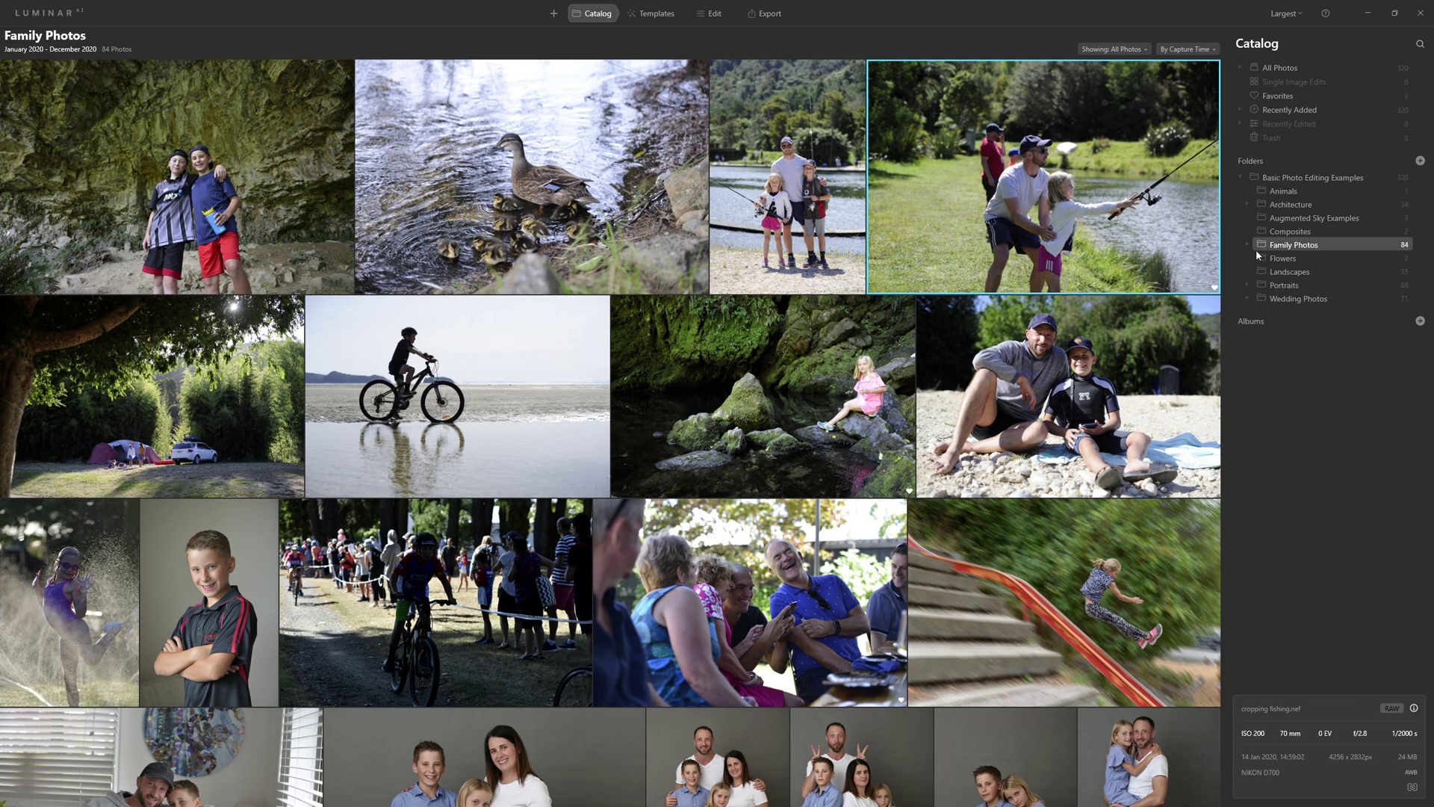
click(1302, 274)
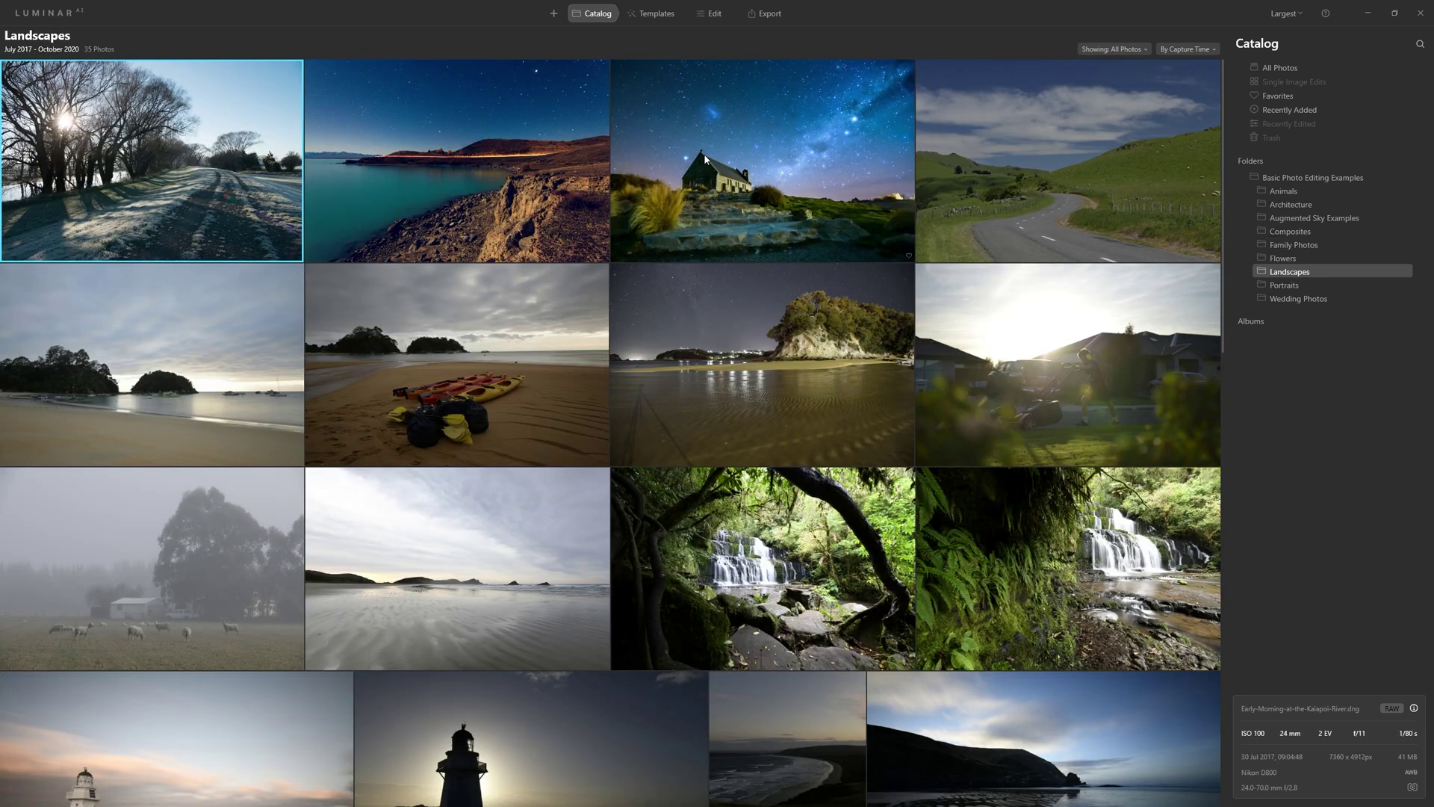
Open the Cannibal-Bay-NZ.NEF beach photo from Landscapes on its own in the Templates view
scroll(704, 154, down, 5)
scroll(704, 154, down, 2)
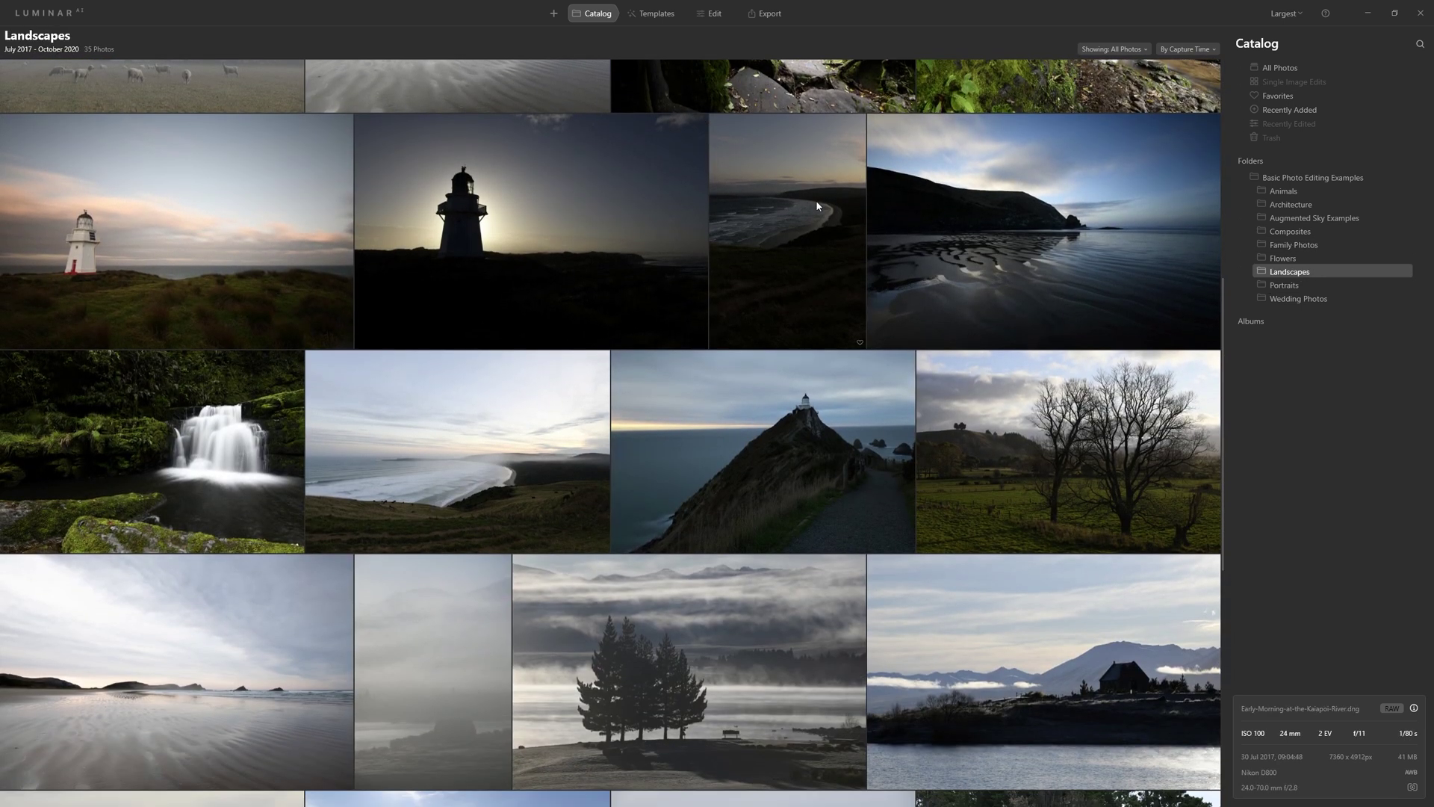
double_click(1098, 234)
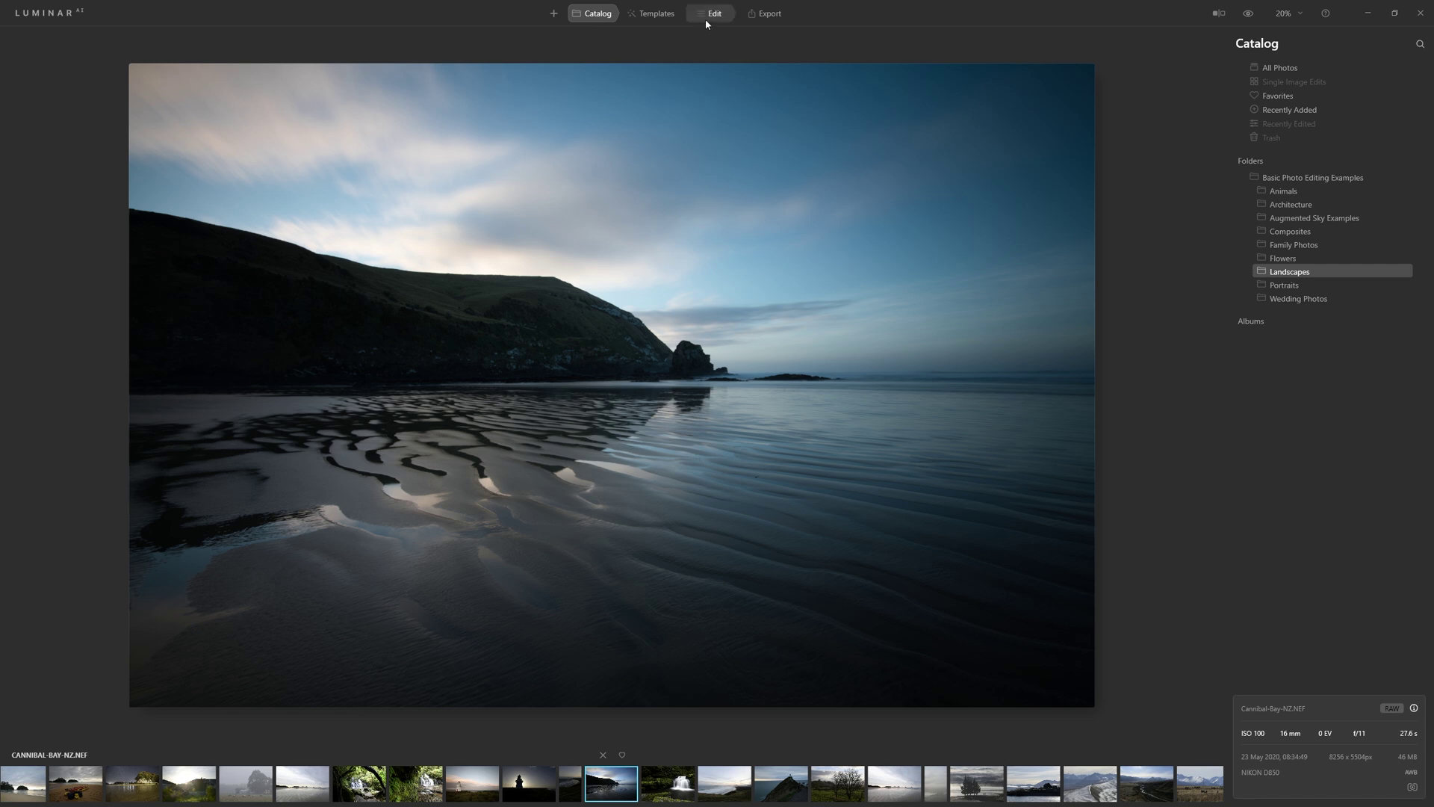
click(665, 17)
Return to the Templates overview and scroll through the collections suggested for the beach photo
click(656, 15)
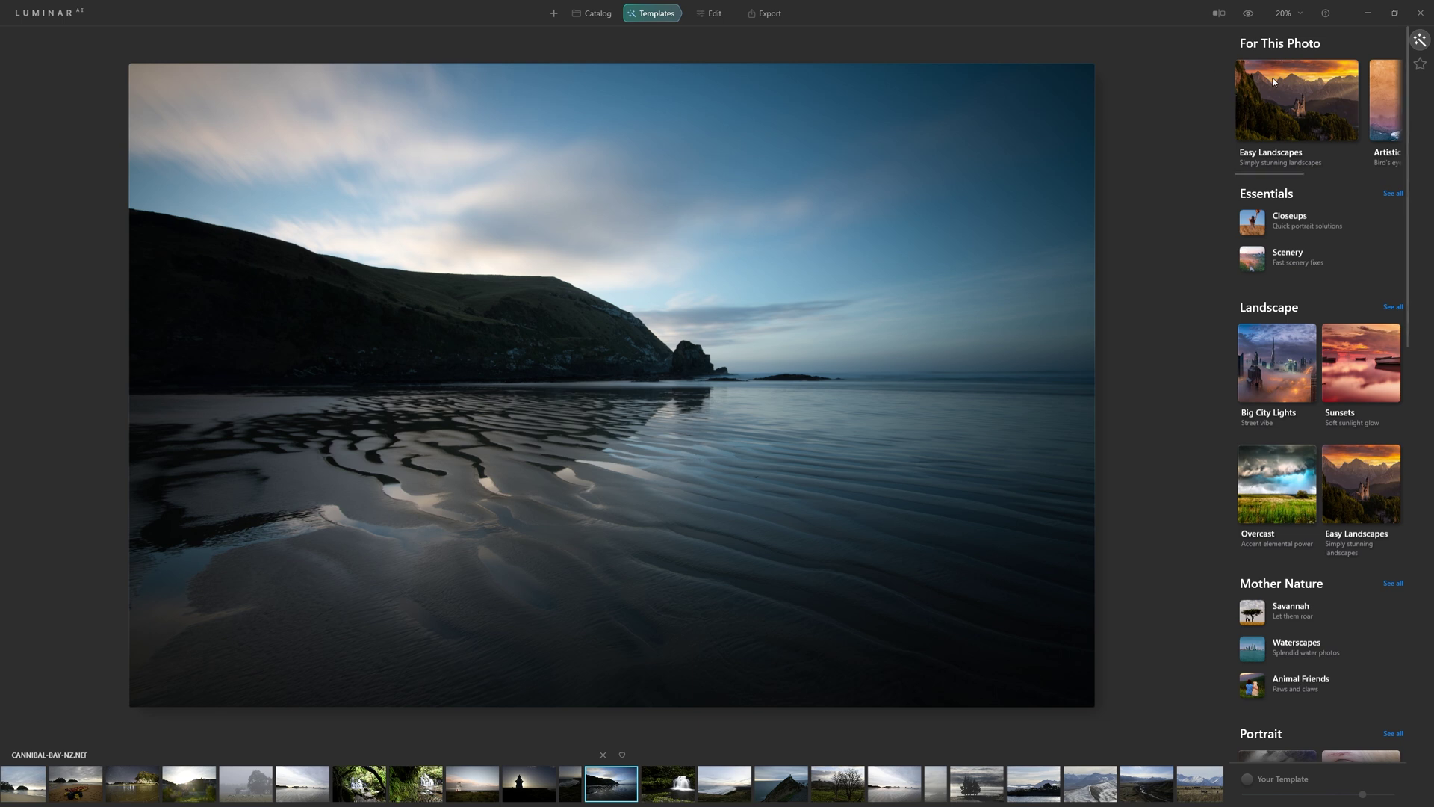
drag(1266, 174, 1204, 183)
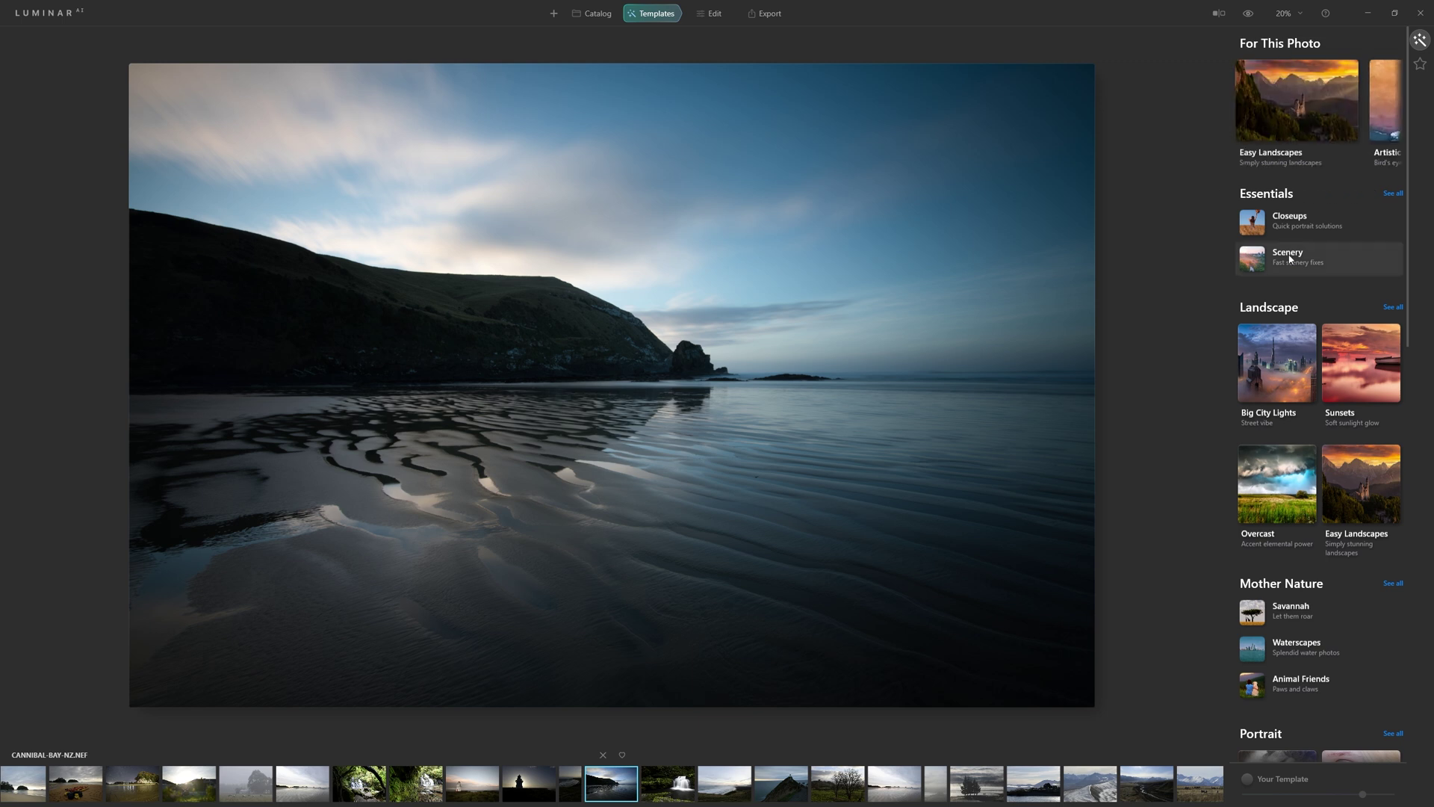
scroll(1289, 259, down, 3)
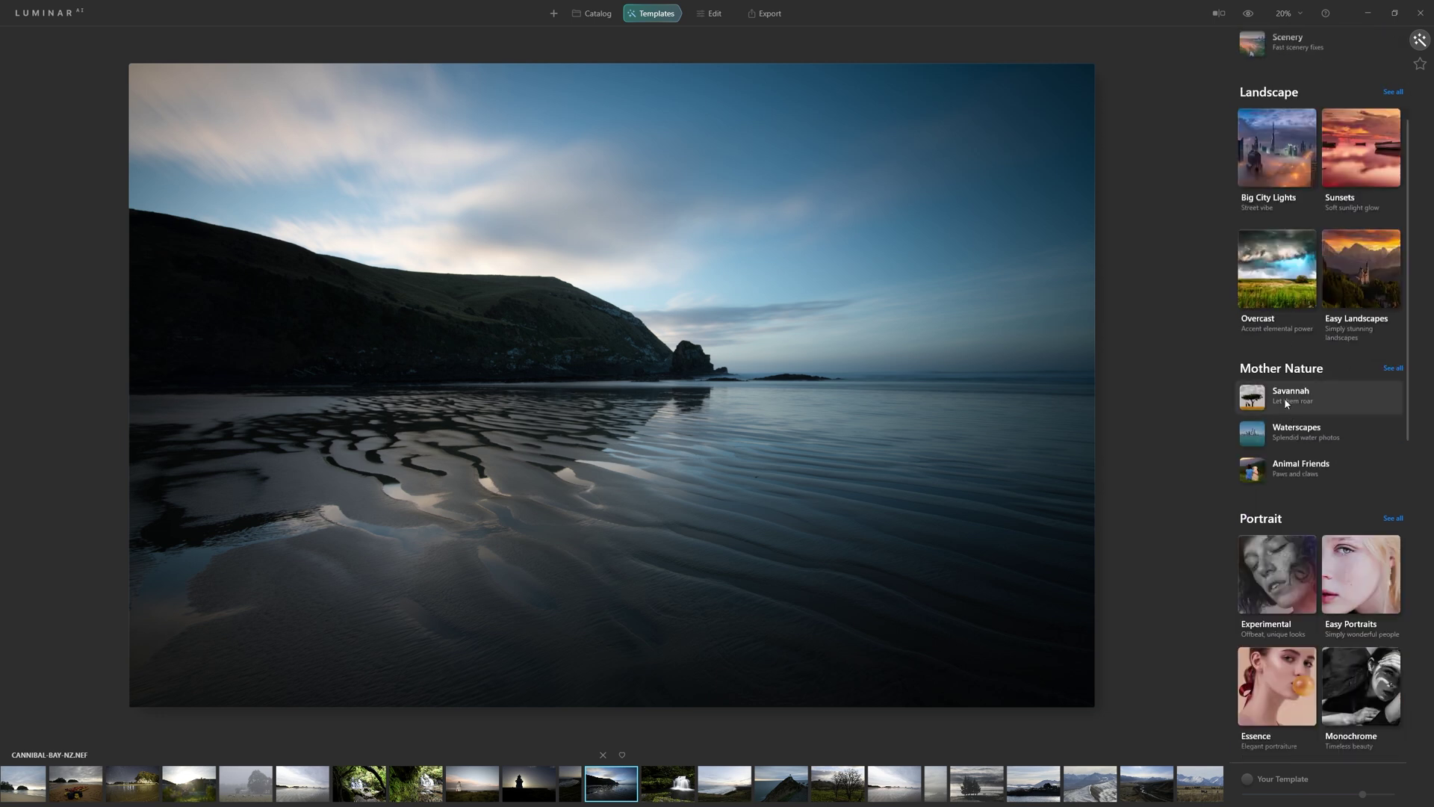
scroll(1285, 403, up, 3)
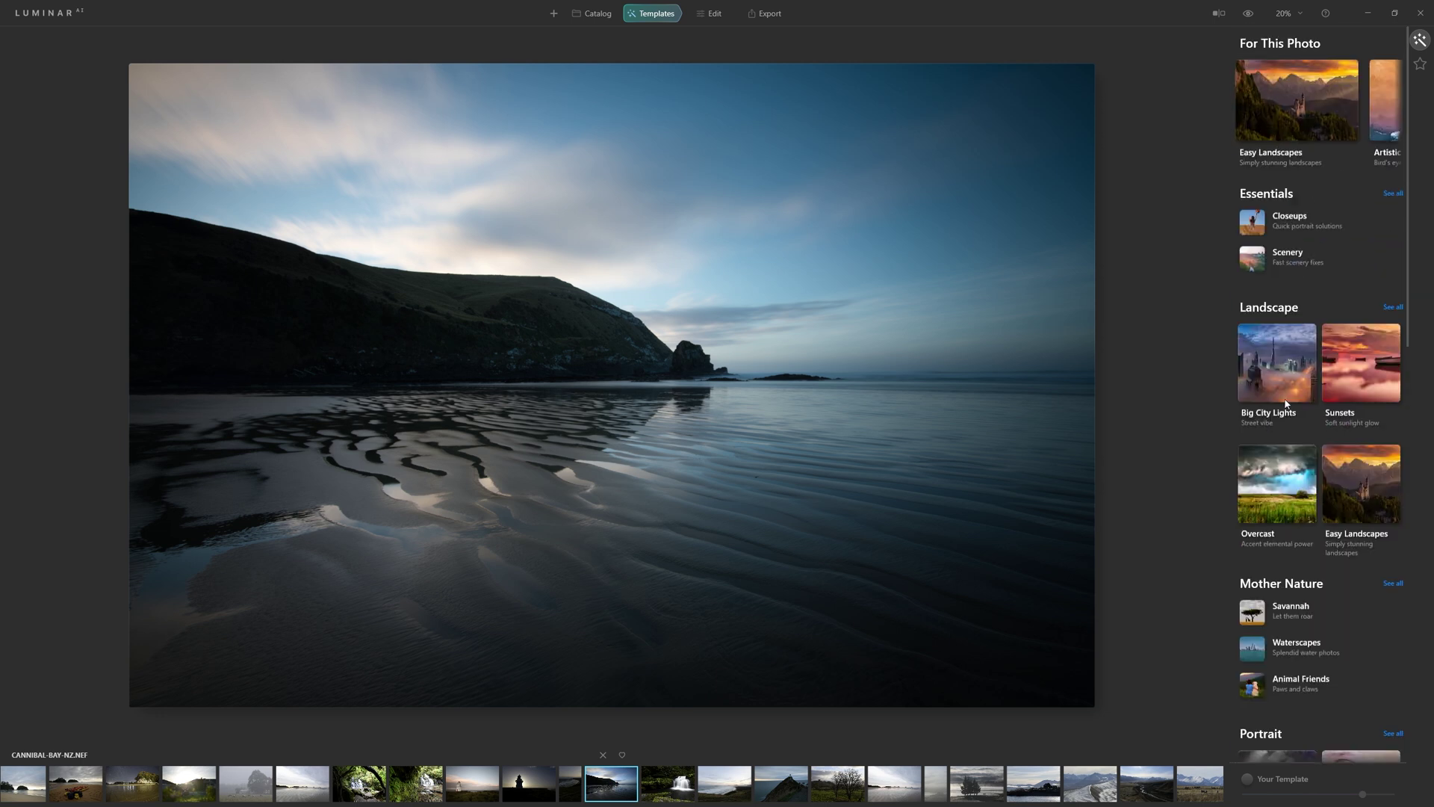
Apply the Easy Landscapes Long Exposure template and flip between the edited and original photo
click(1270, 95)
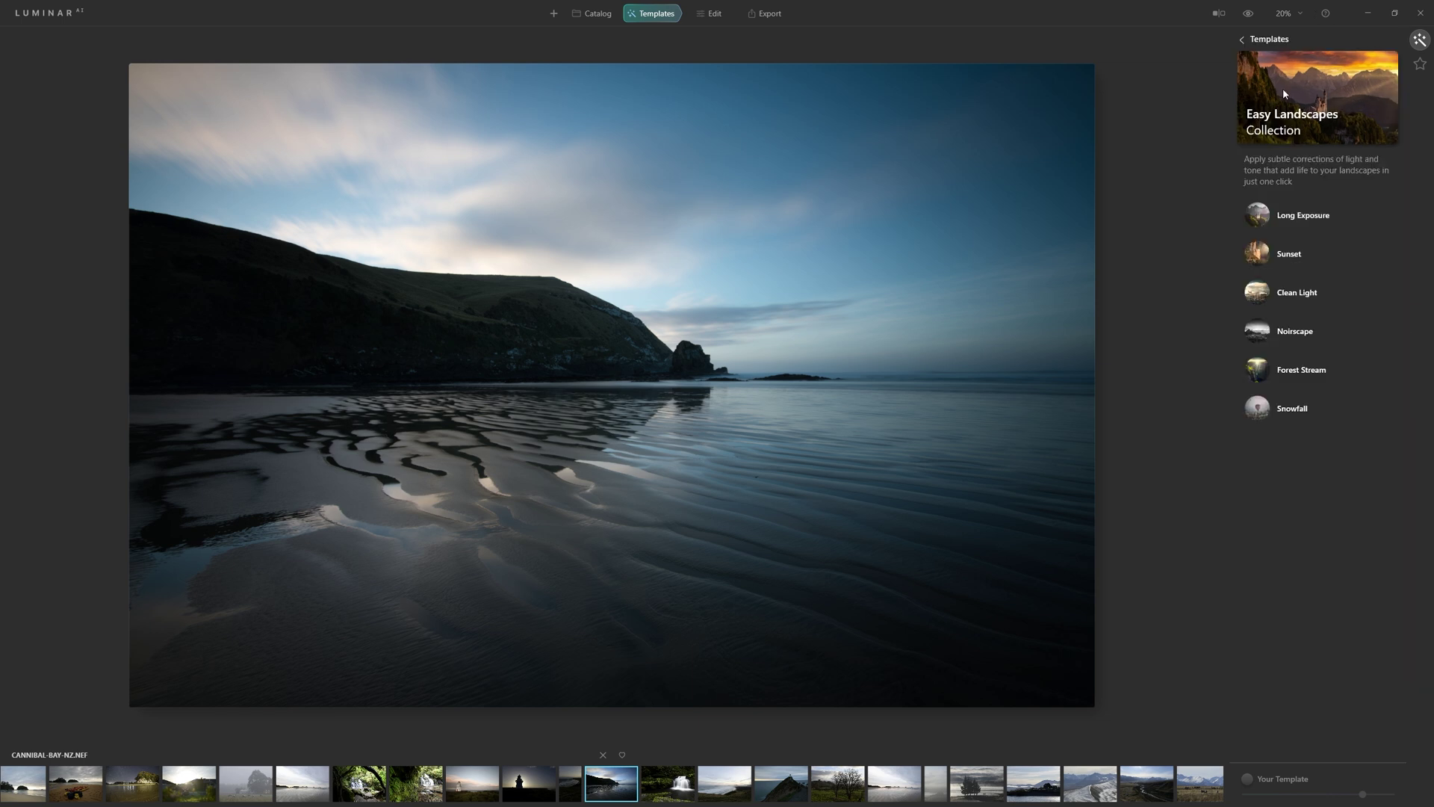
click(1313, 223)
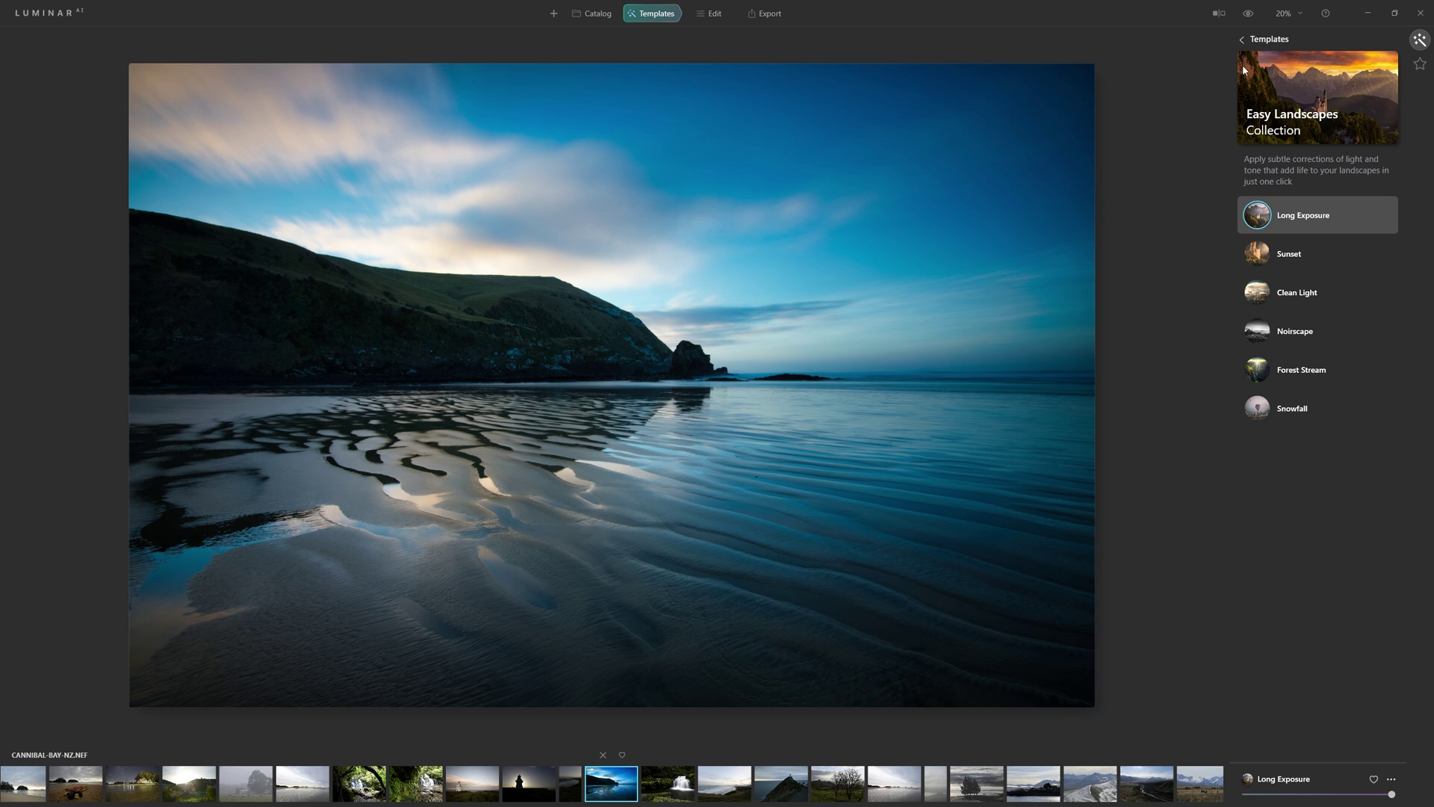
click(1246, 16)
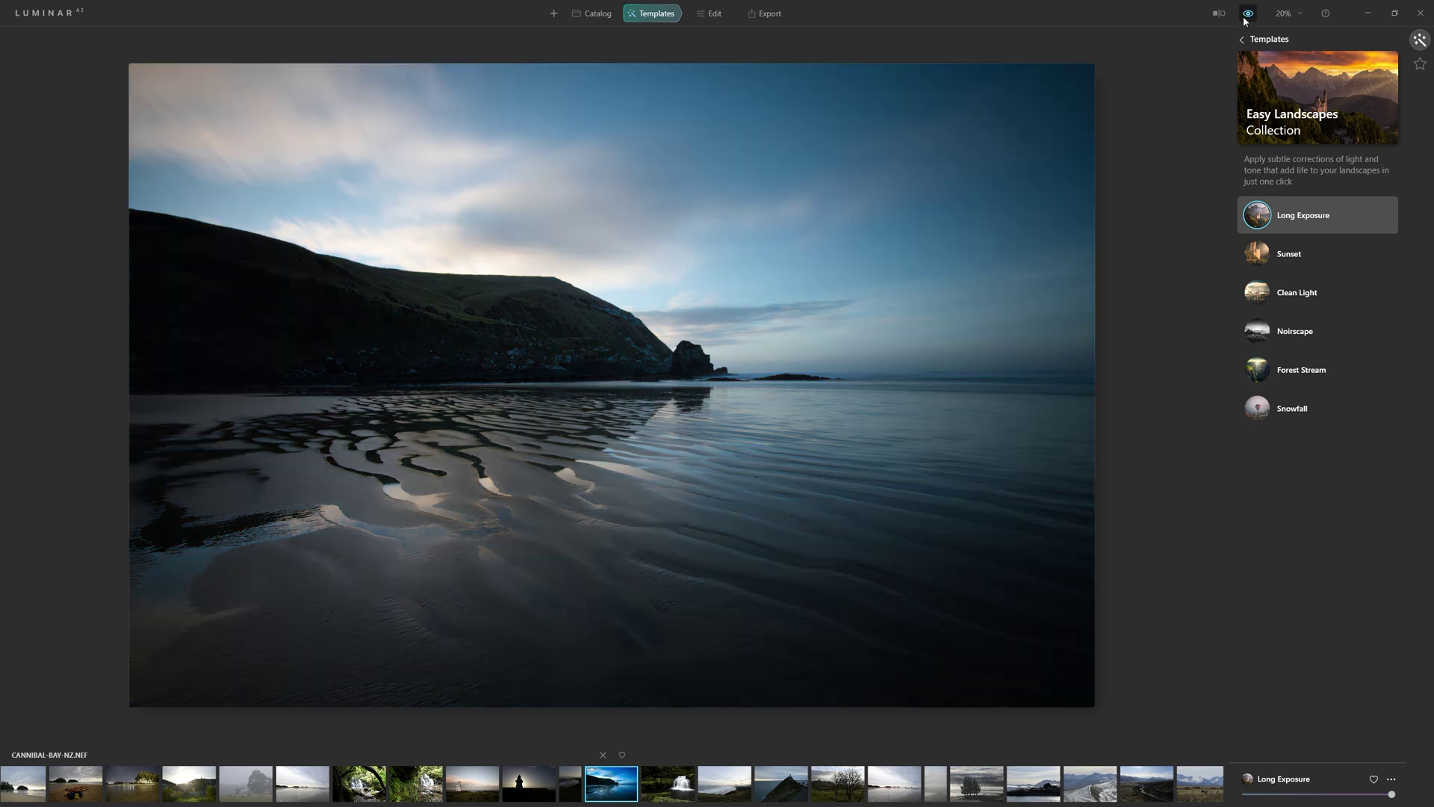
click(1245, 19)
click(1245, 19)
Compare before and after in split view, moving the divider, then close the comparison
click(1246, 18)
click(1218, 14)
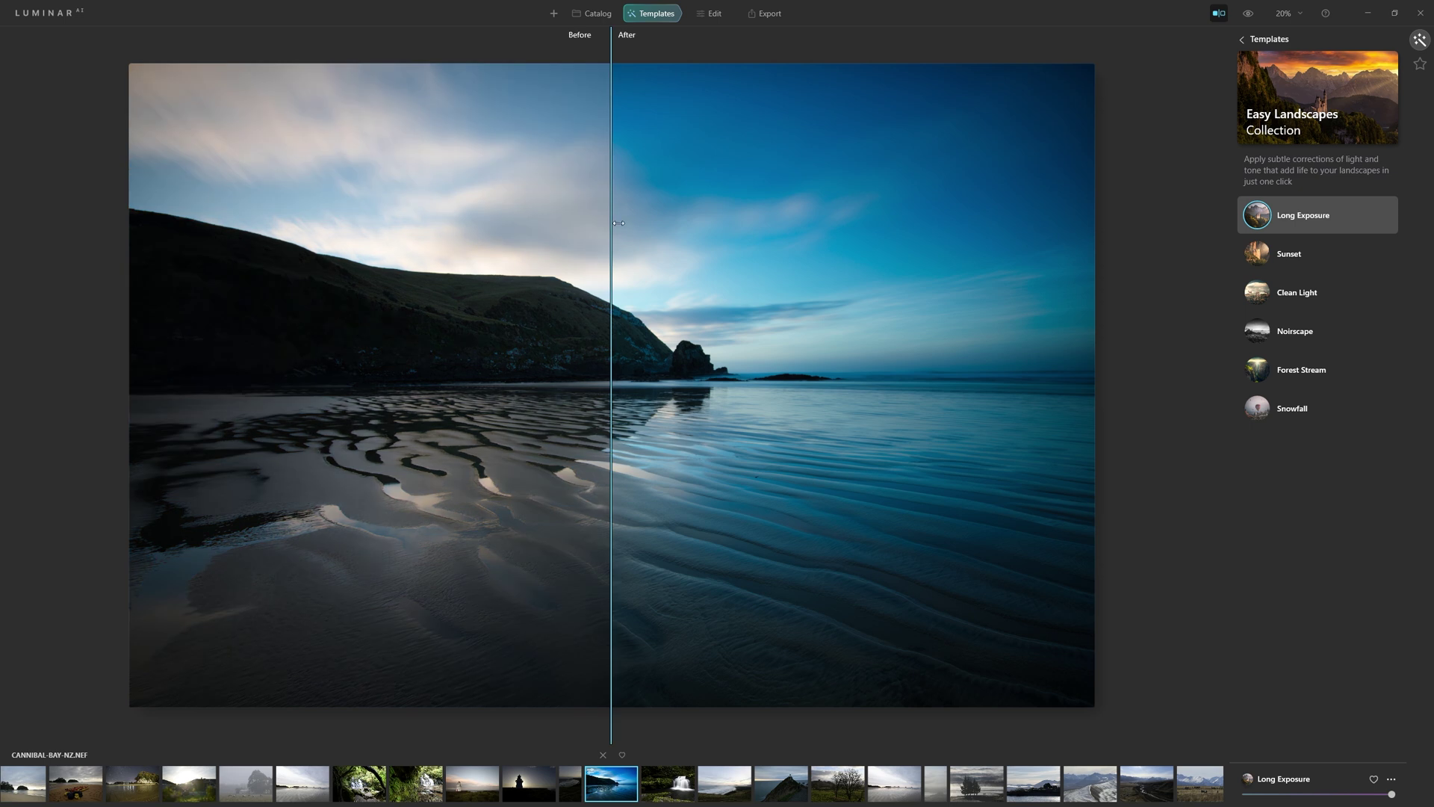
drag(618, 223, 525, 263)
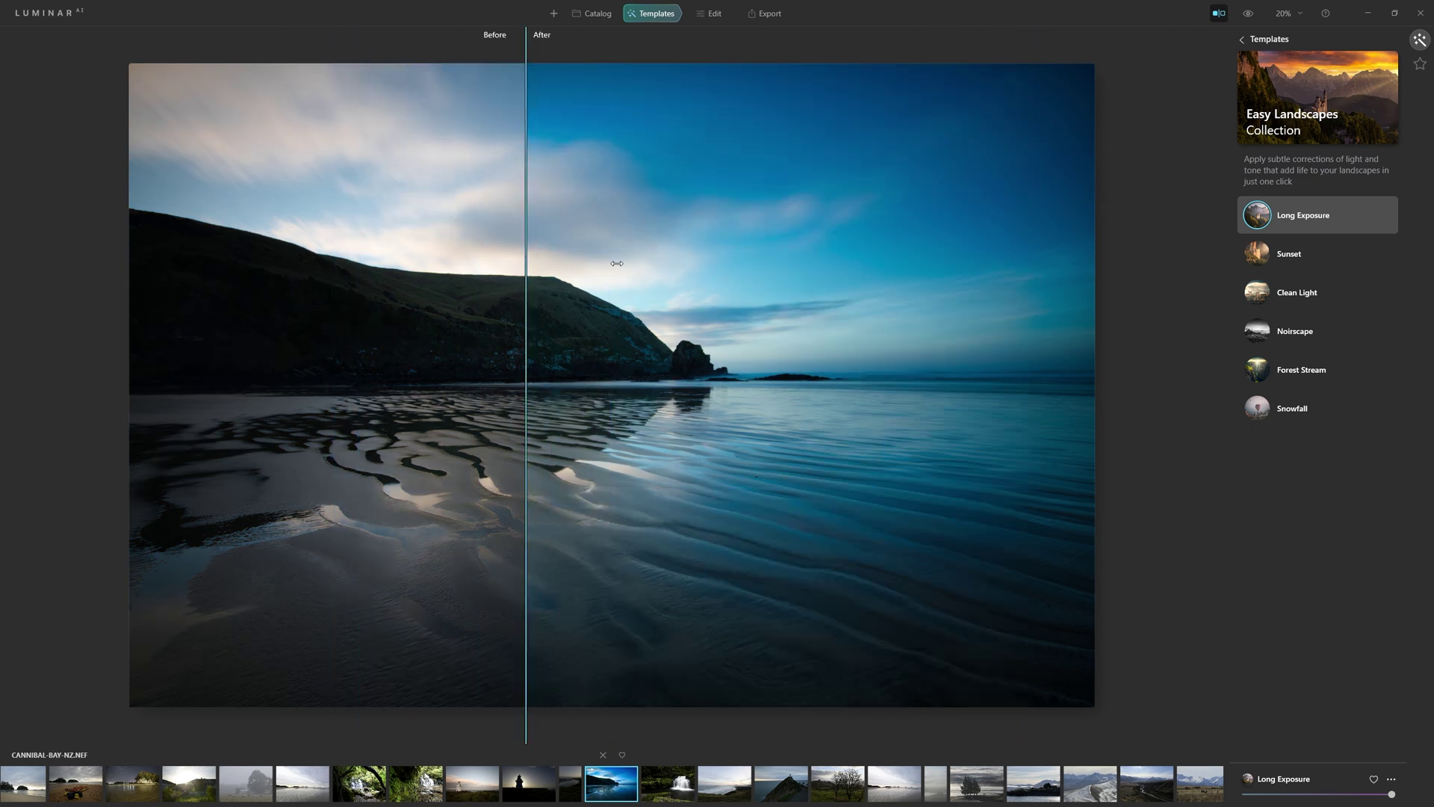
drag(617, 263, 749, 254)
click(1267, 212)
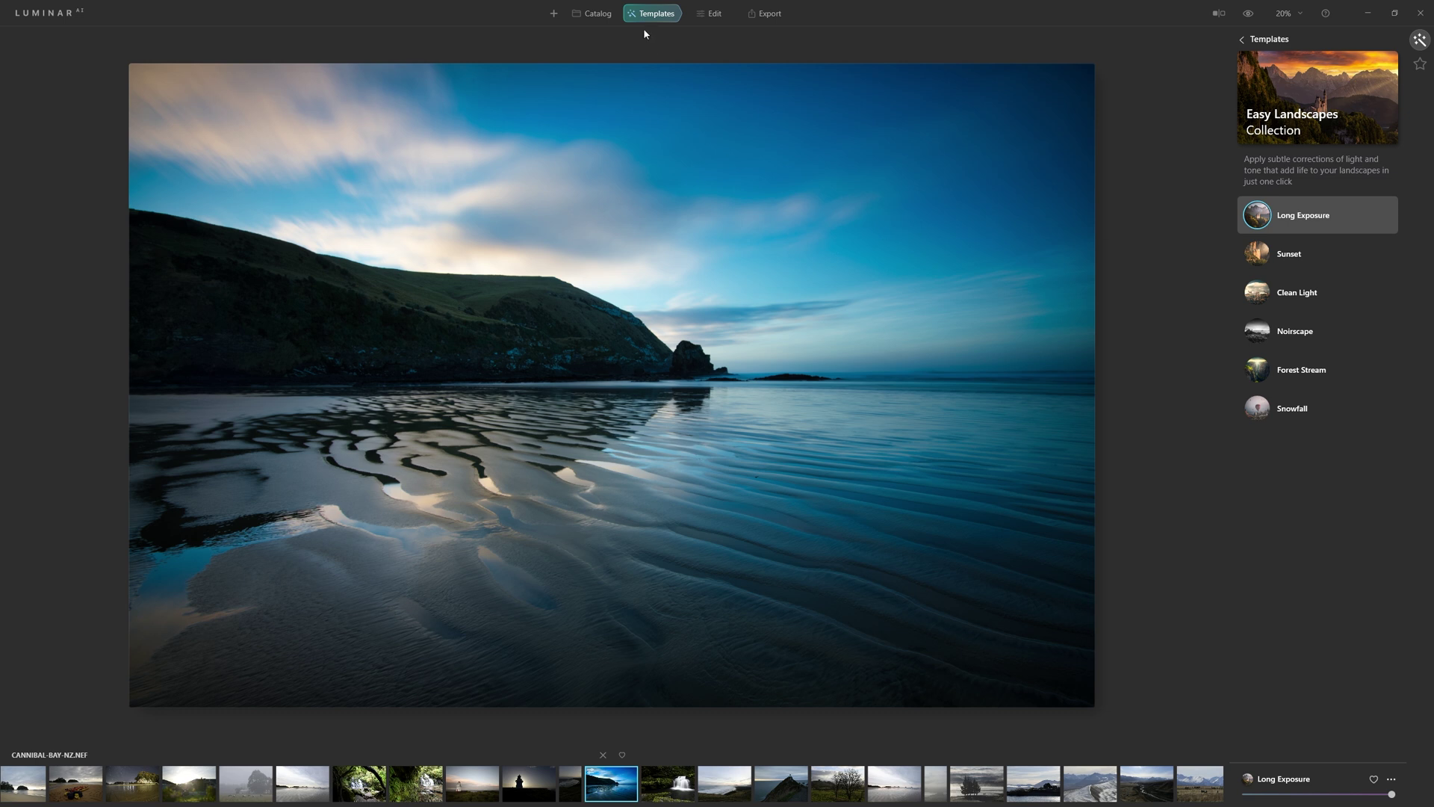
In Edit, browse the Essentials, Creative, Portrait and Professional tool lists, expanding Optics under Professional
click(712, 20)
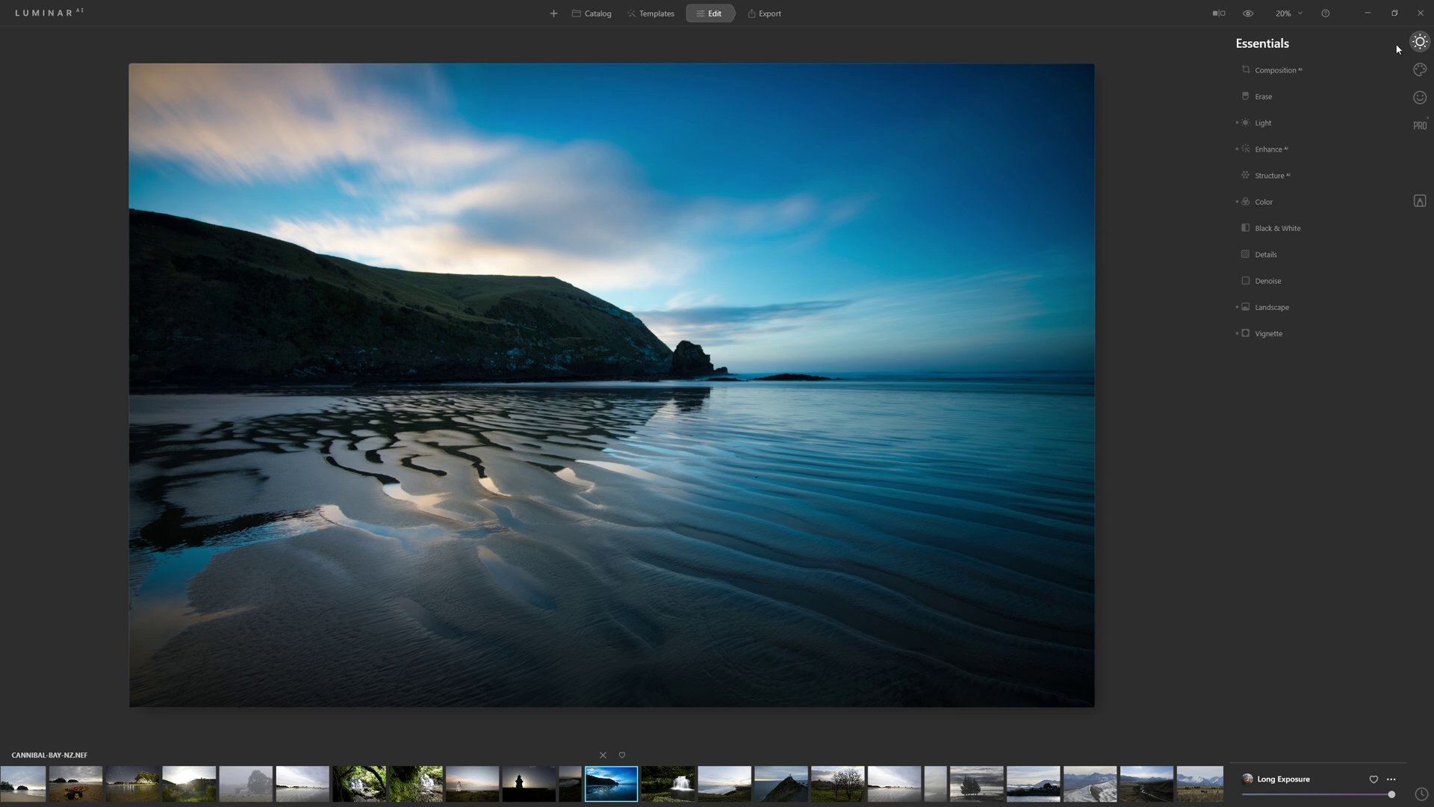
click(1419, 70)
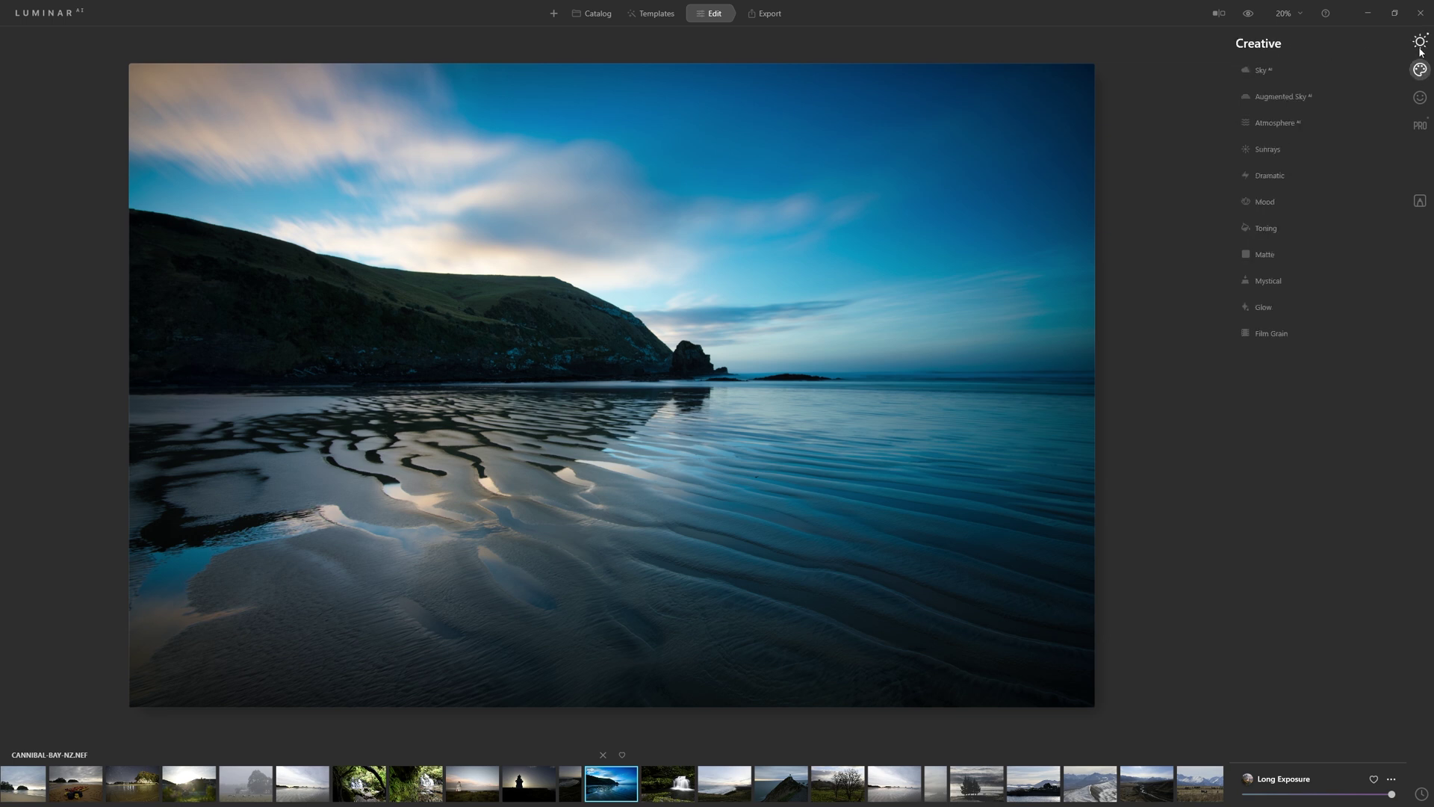
click(1419, 45)
click(1420, 69)
click(1422, 99)
click(1423, 127)
click(1420, 42)
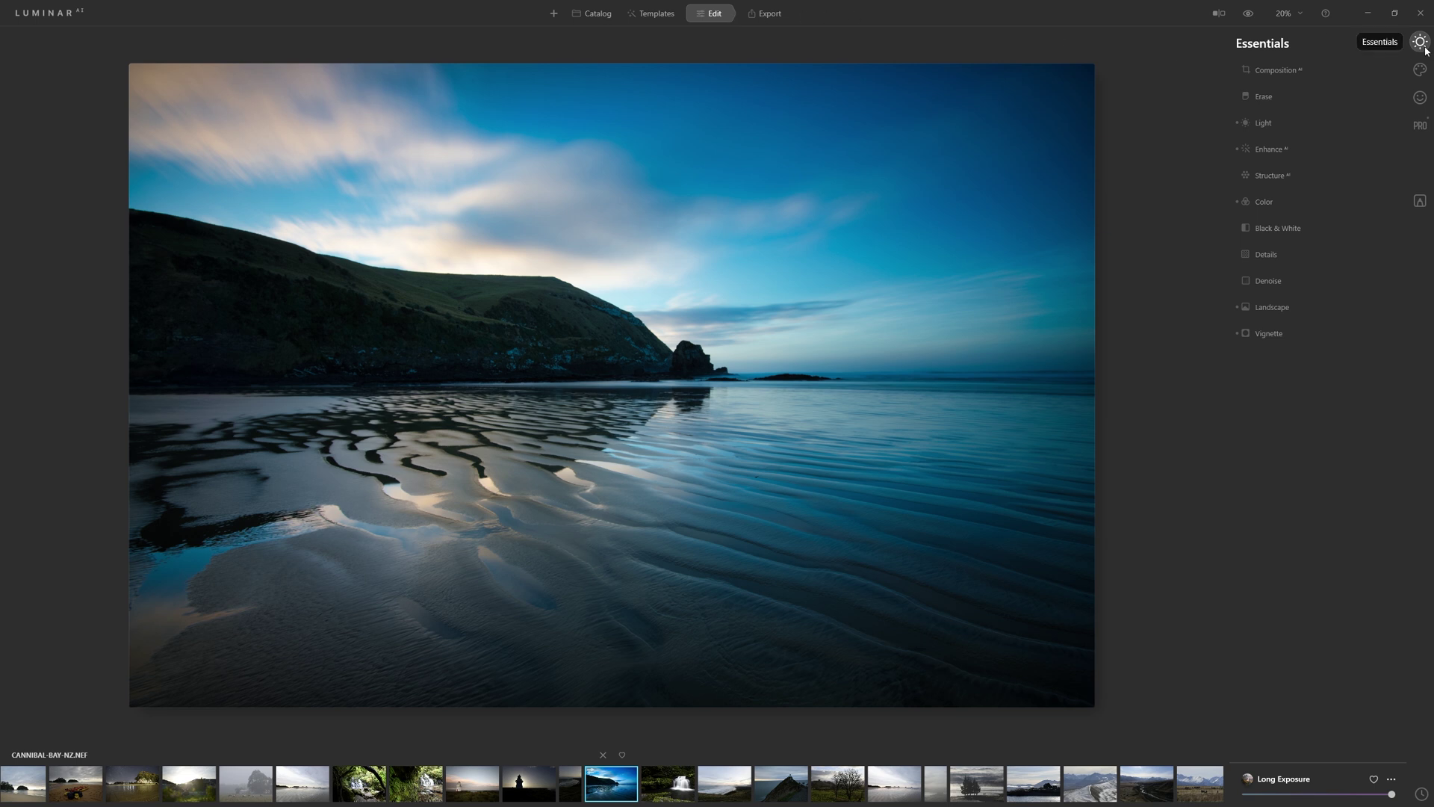
click(1419, 127)
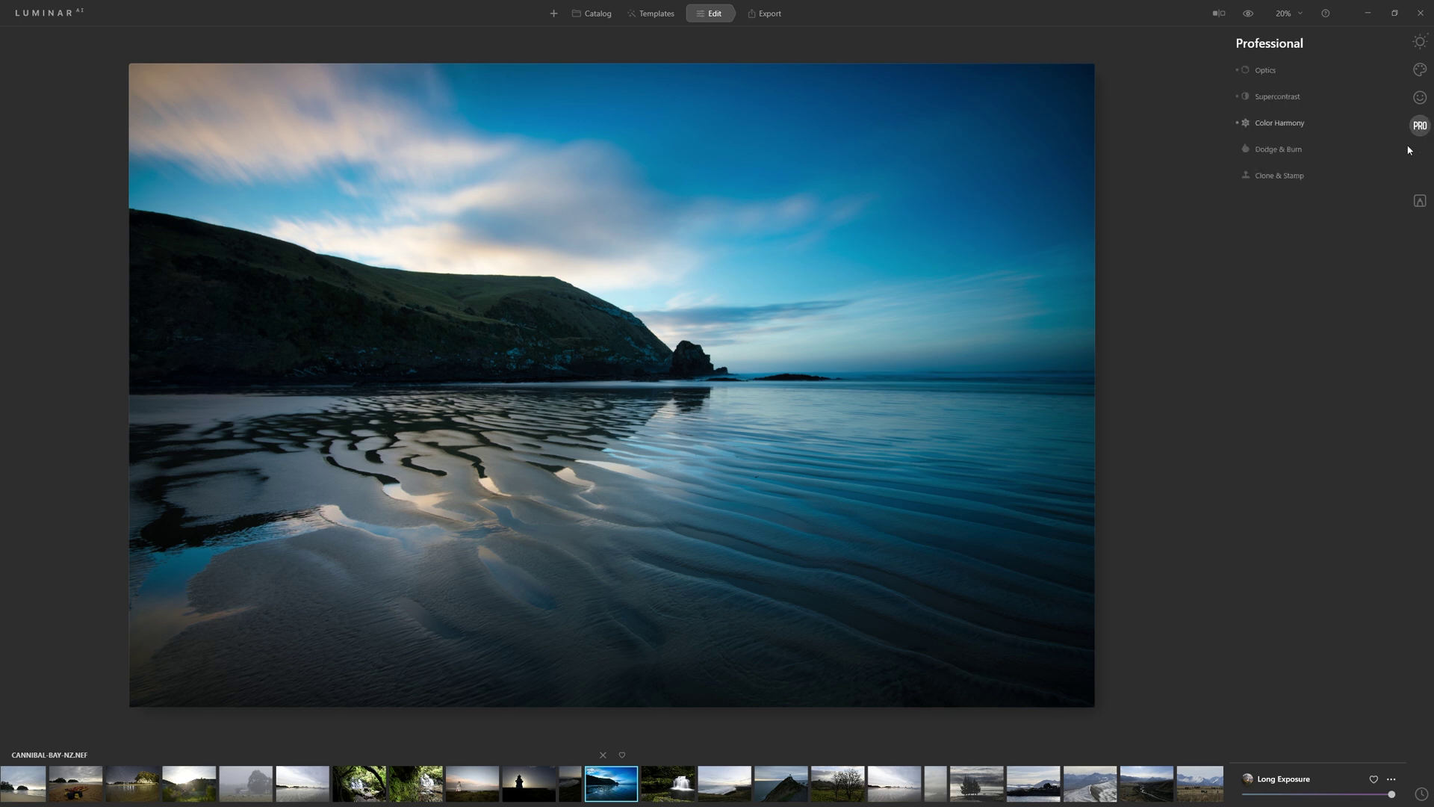
click(1276, 71)
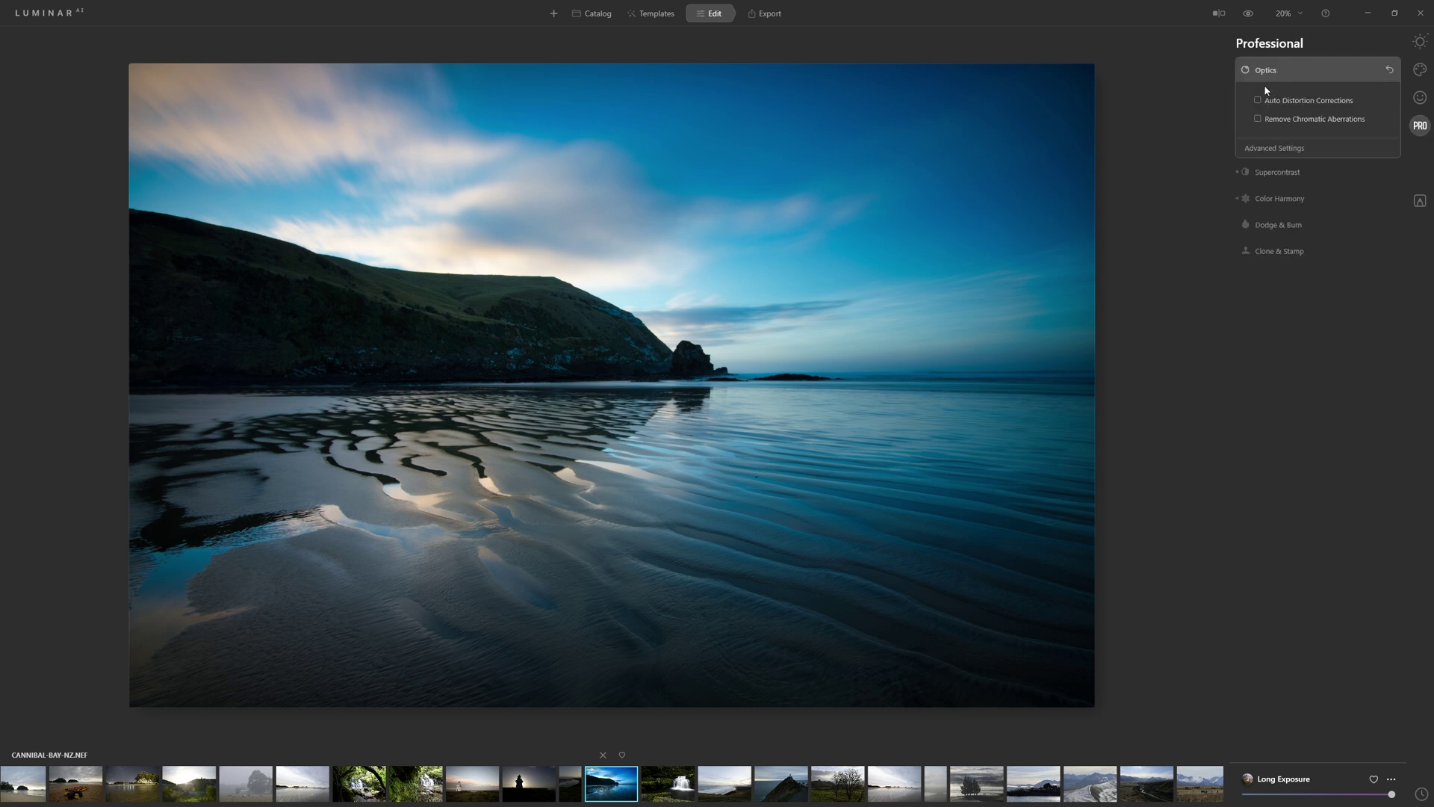
Enable Auto Distortion Corrections and Remove Chromatic Aberrations, and set Devignette to 200
click(1258, 100)
click(1258, 118)
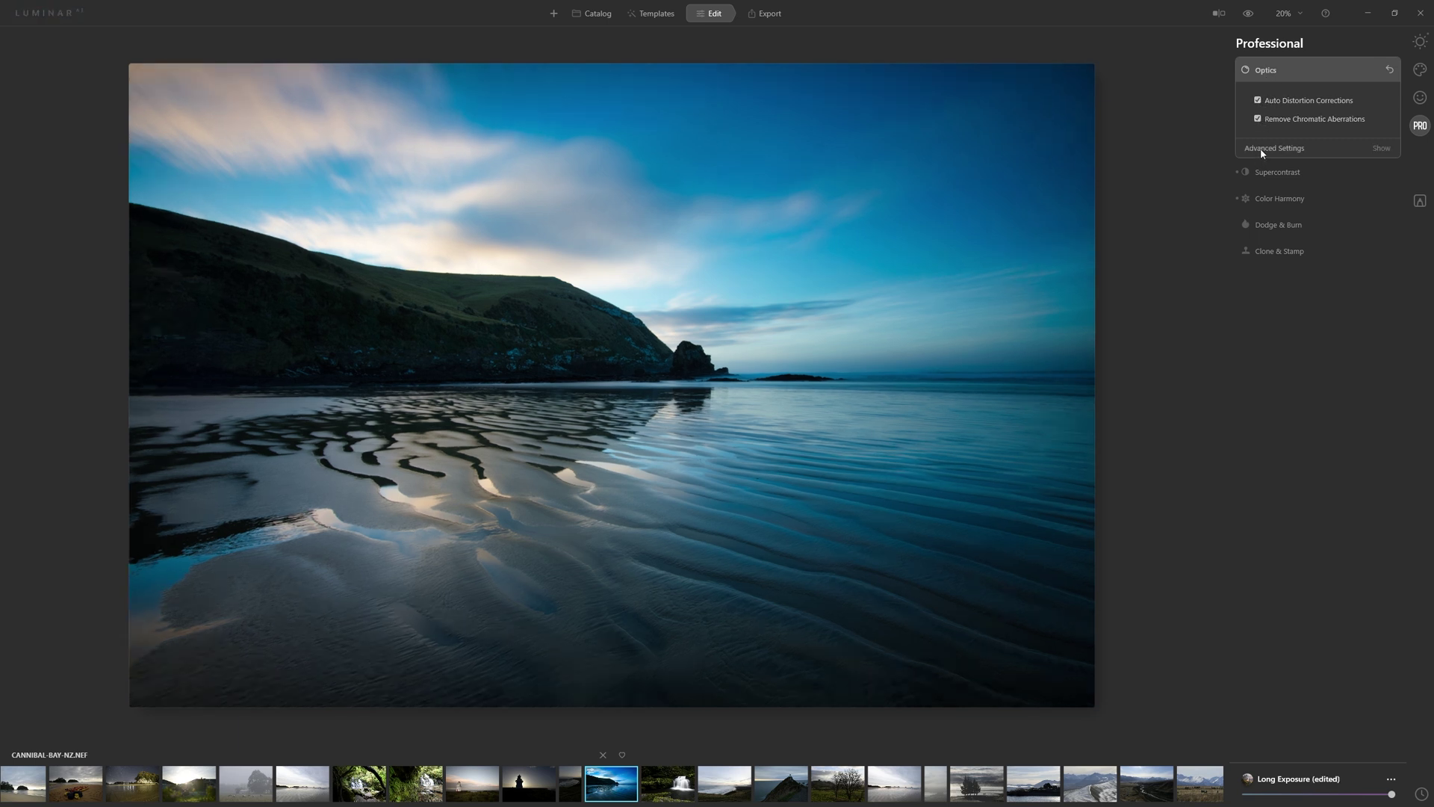
click(1262, 149)
click(1258, 232)
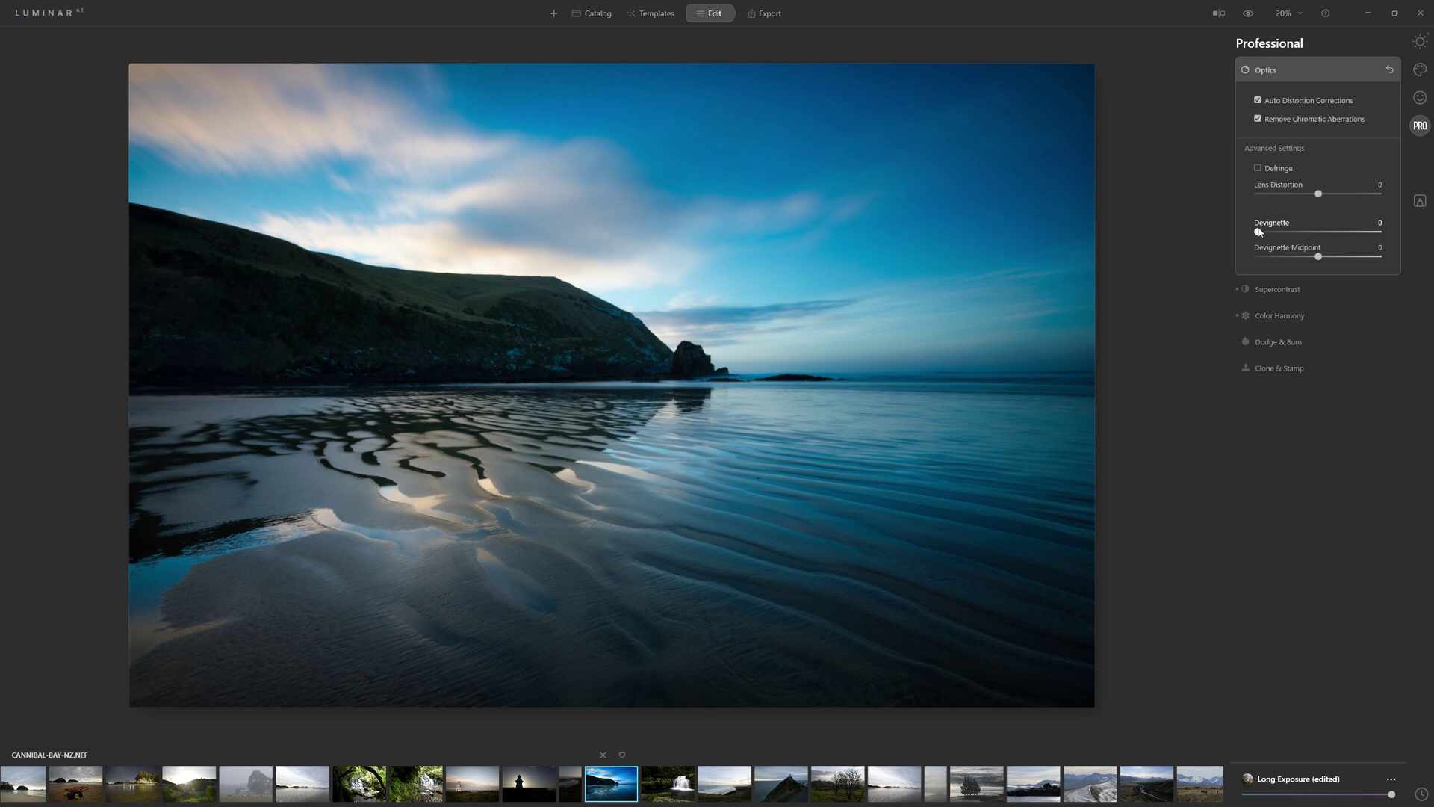
drag(1259, 231, 1382, 226)
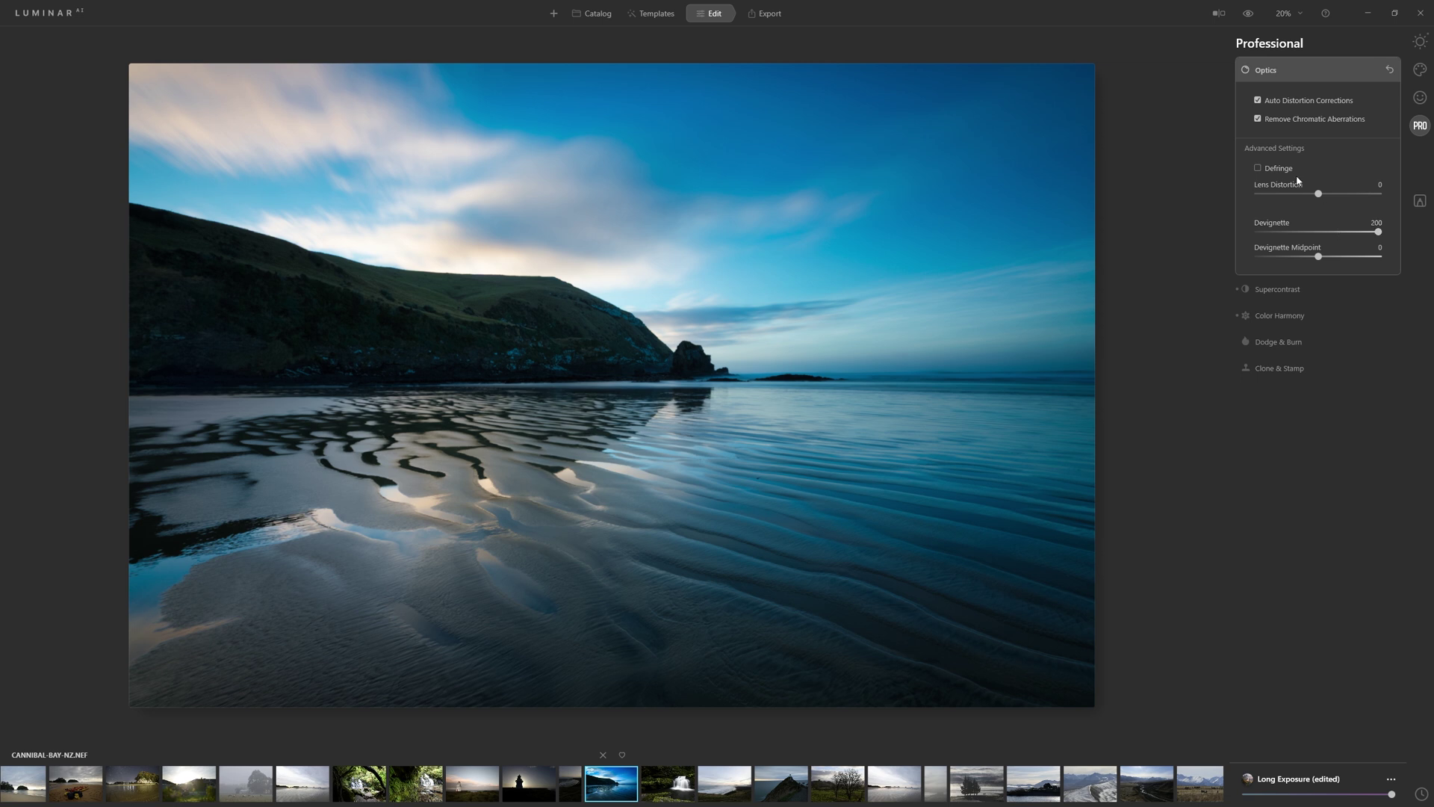
click(1421, 42)
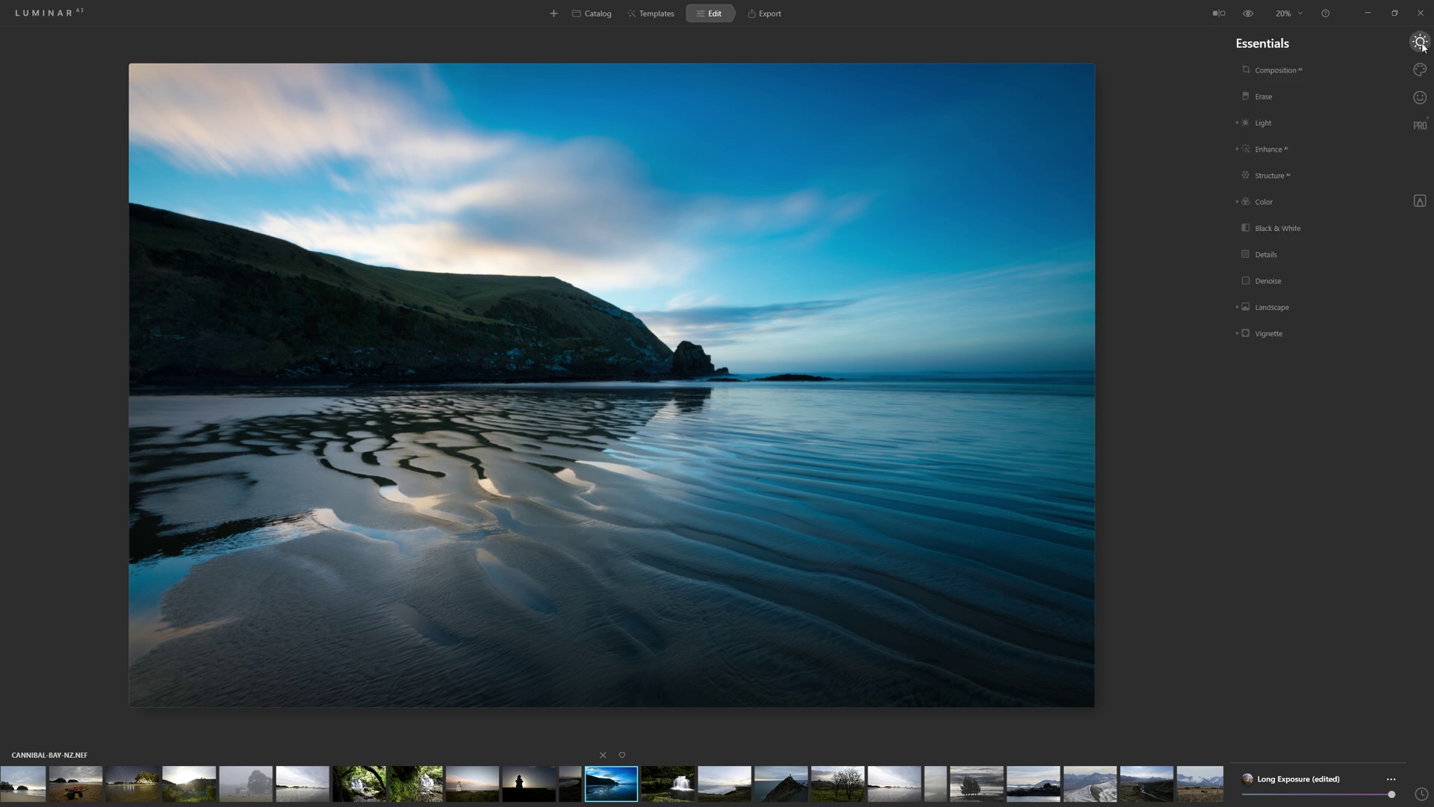
Raise Accent AI from 66 to 100, then toggle Enhance off and on twice to compare
click(1267, 150)
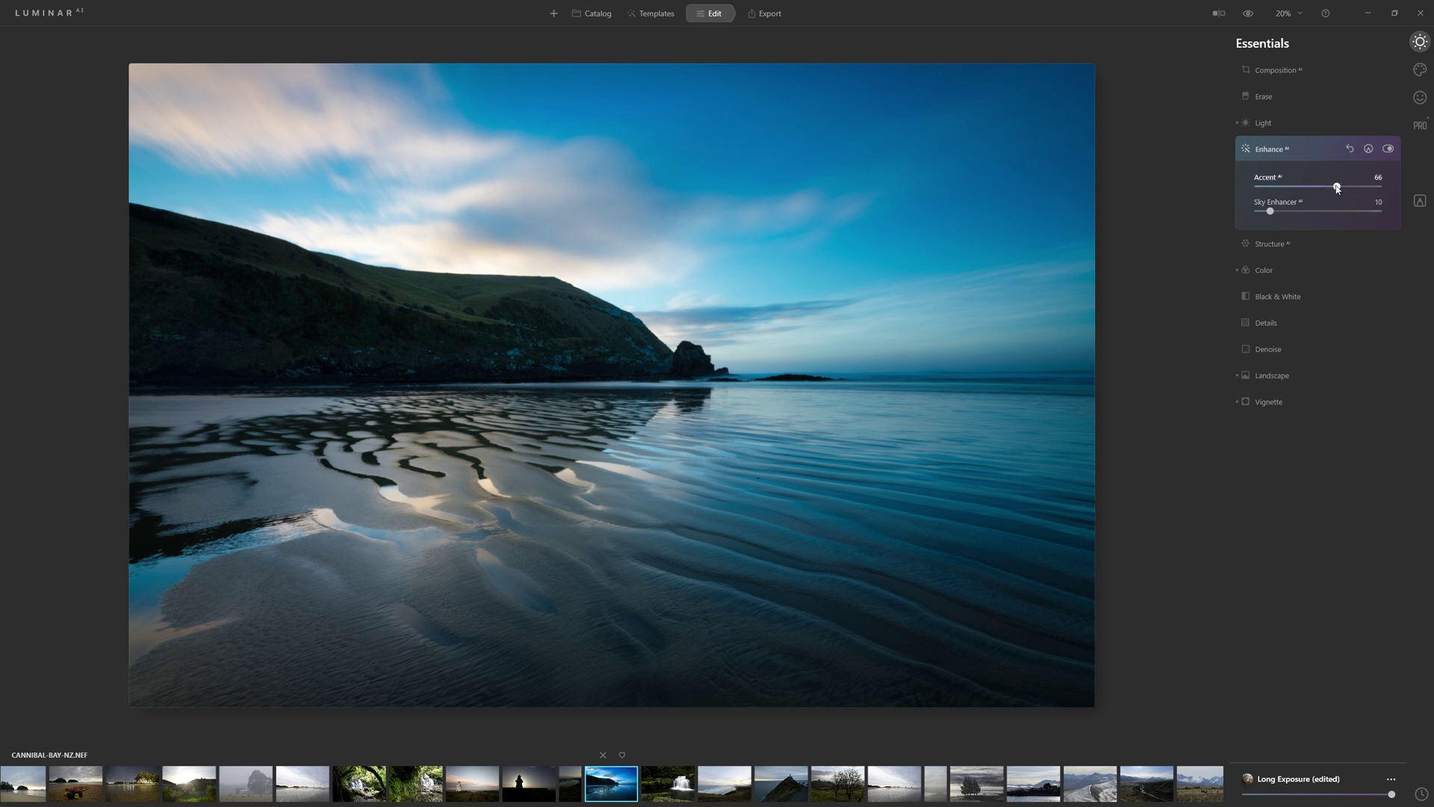
drag(1337, 188, 1394, 189)
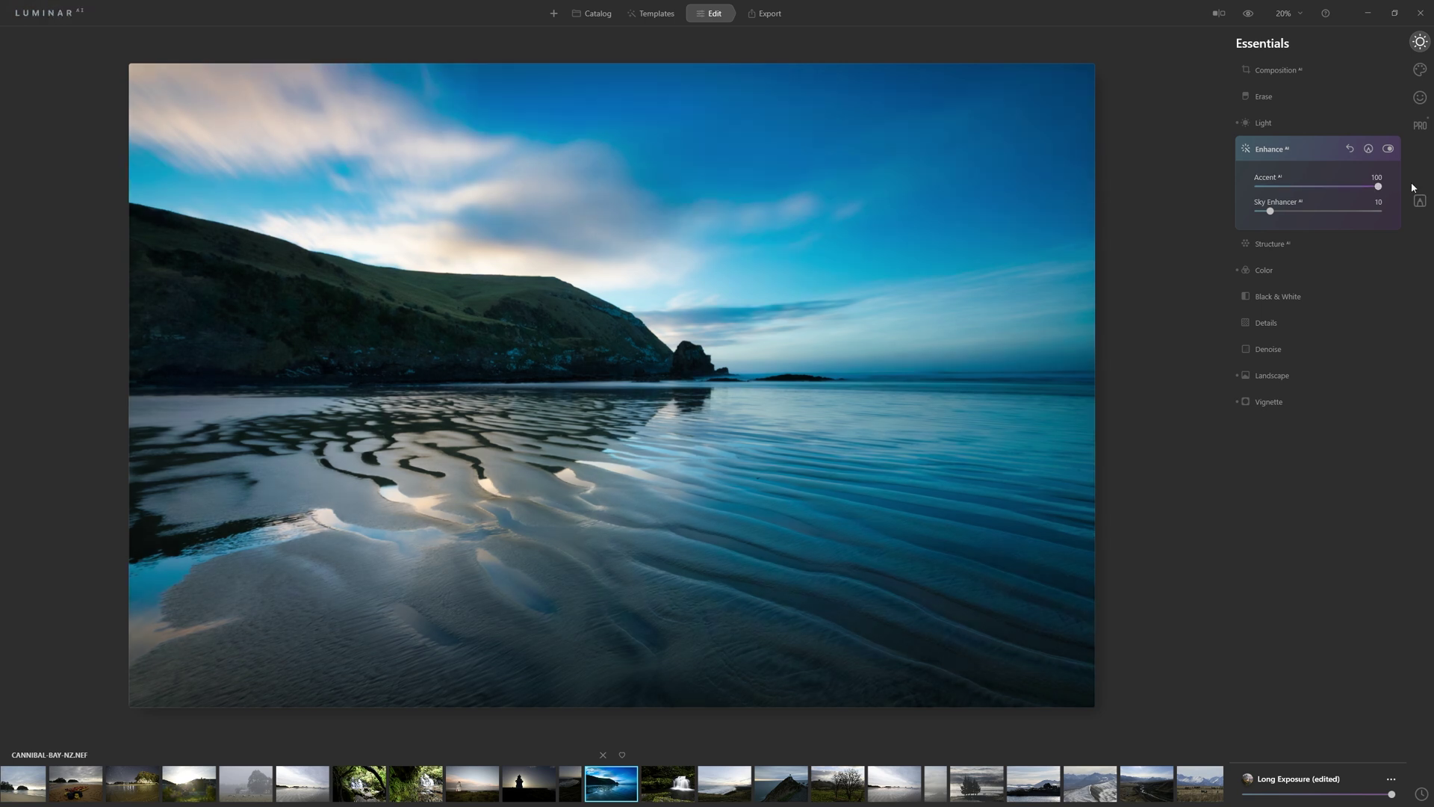
click(1388, 149)
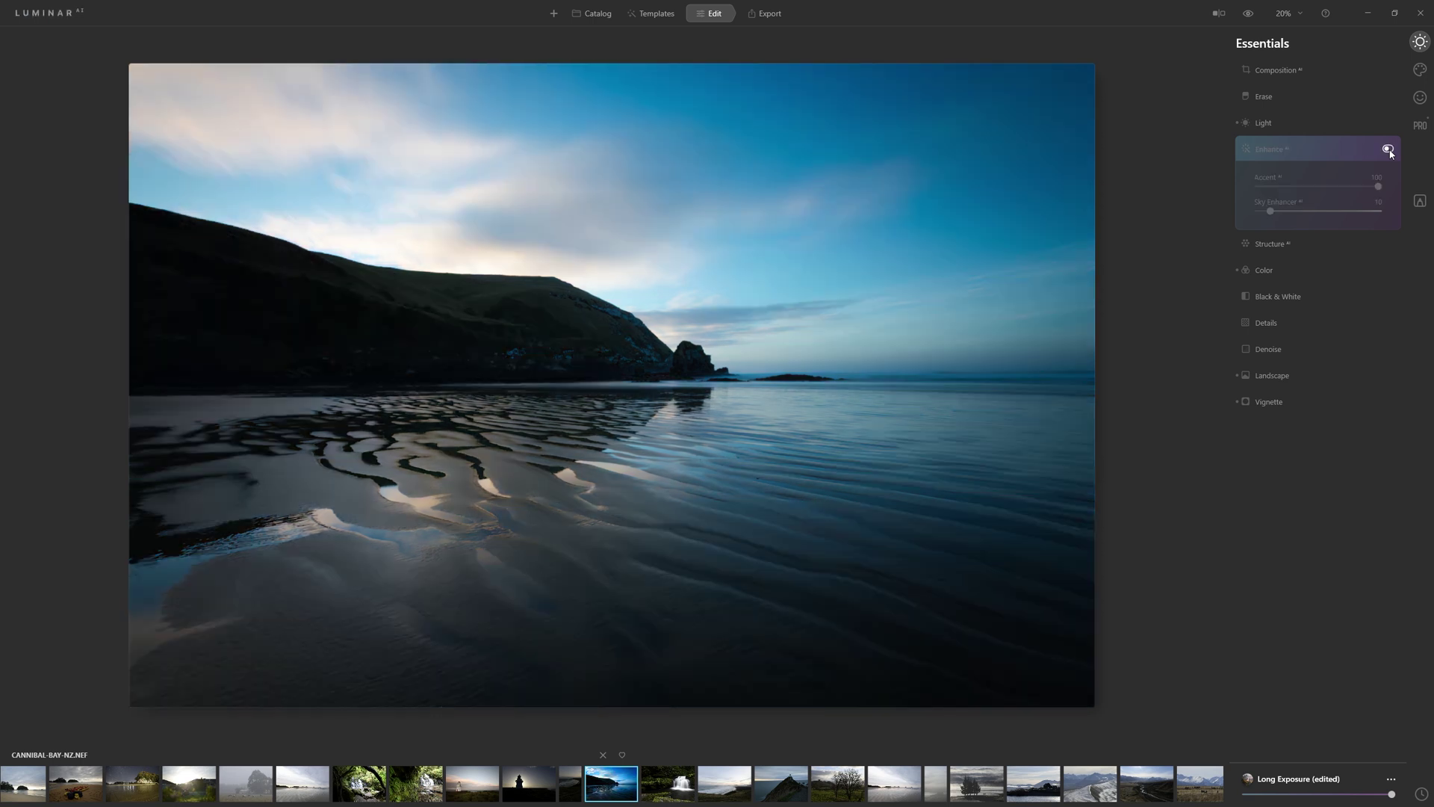
click(1388, 149)
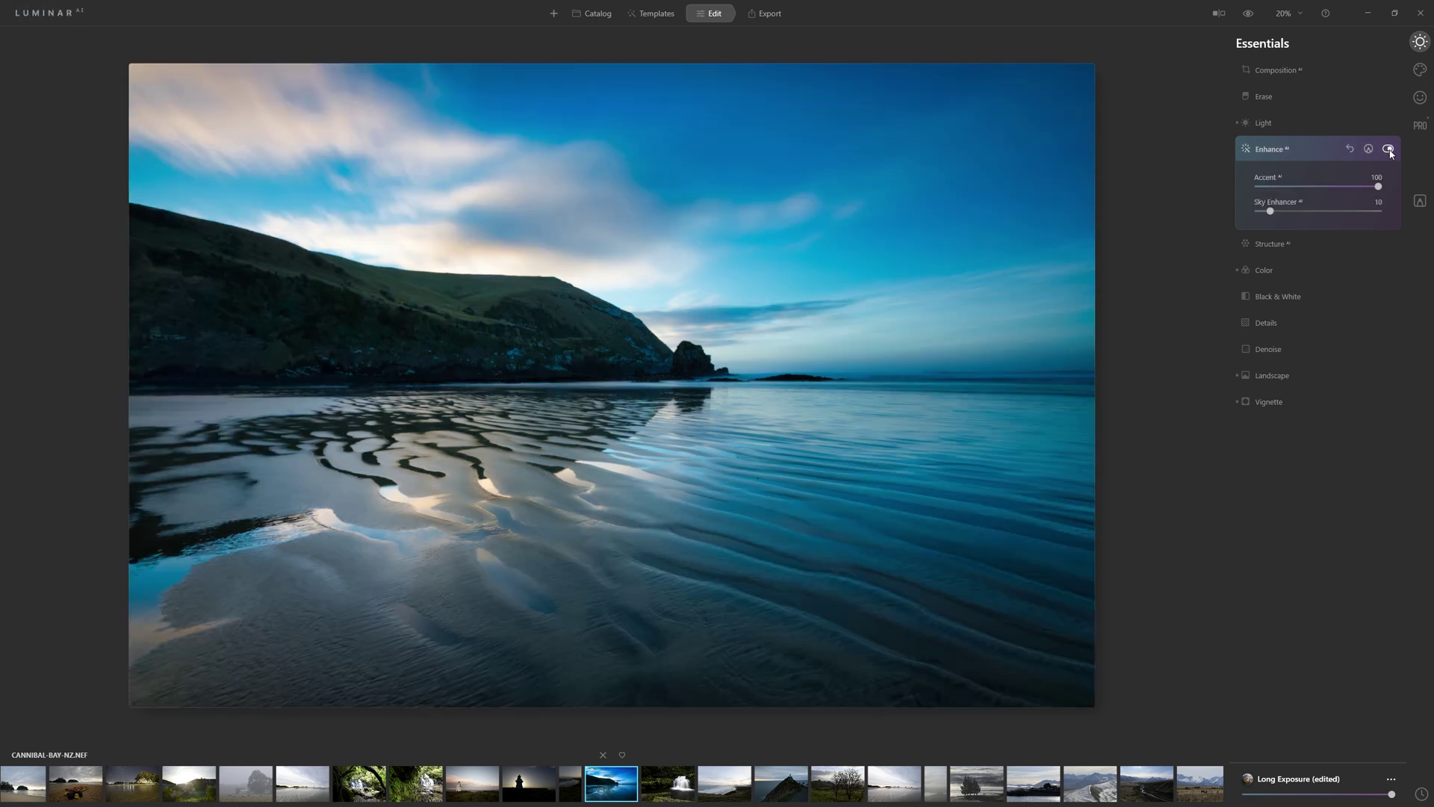
click(1388, 151)
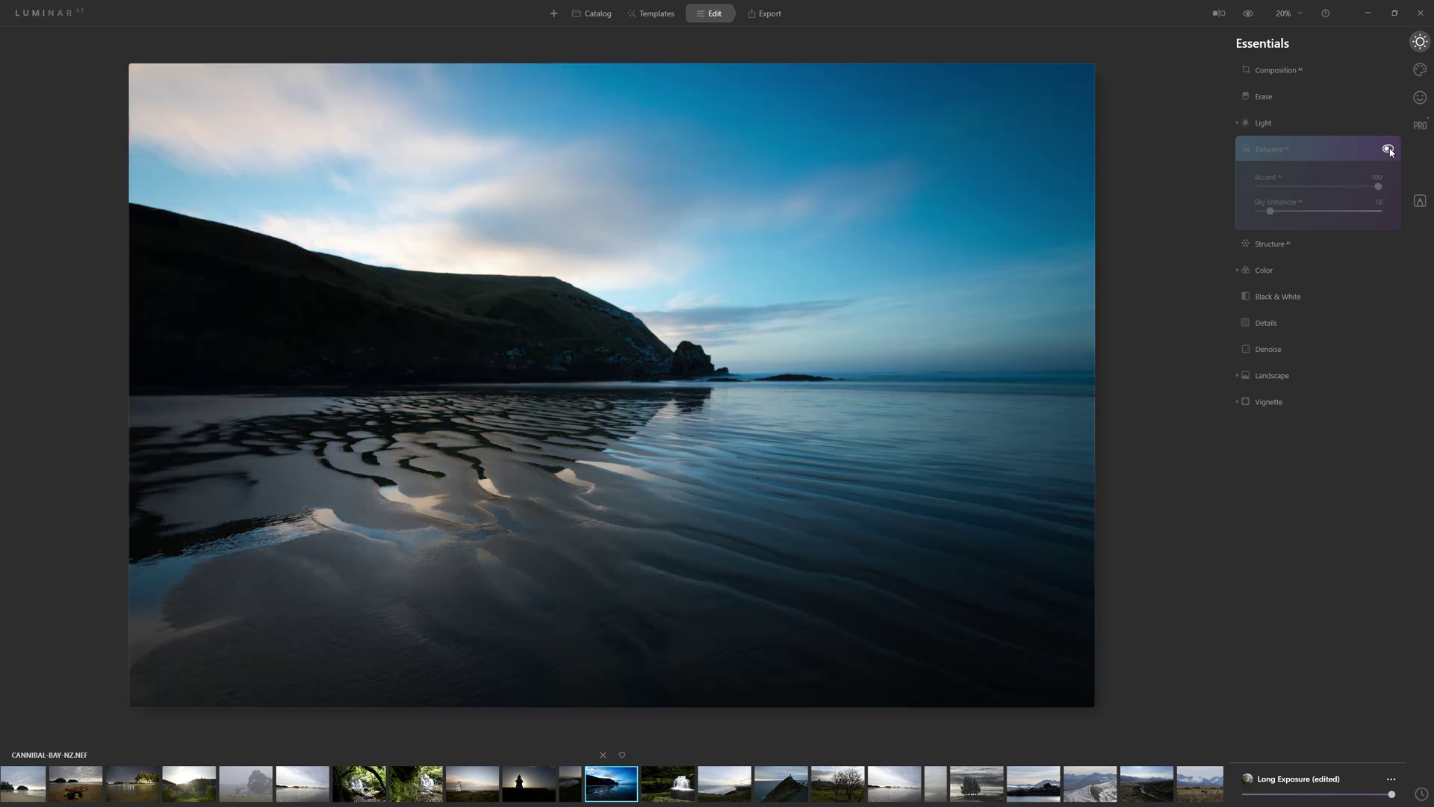
click(1388, 149)
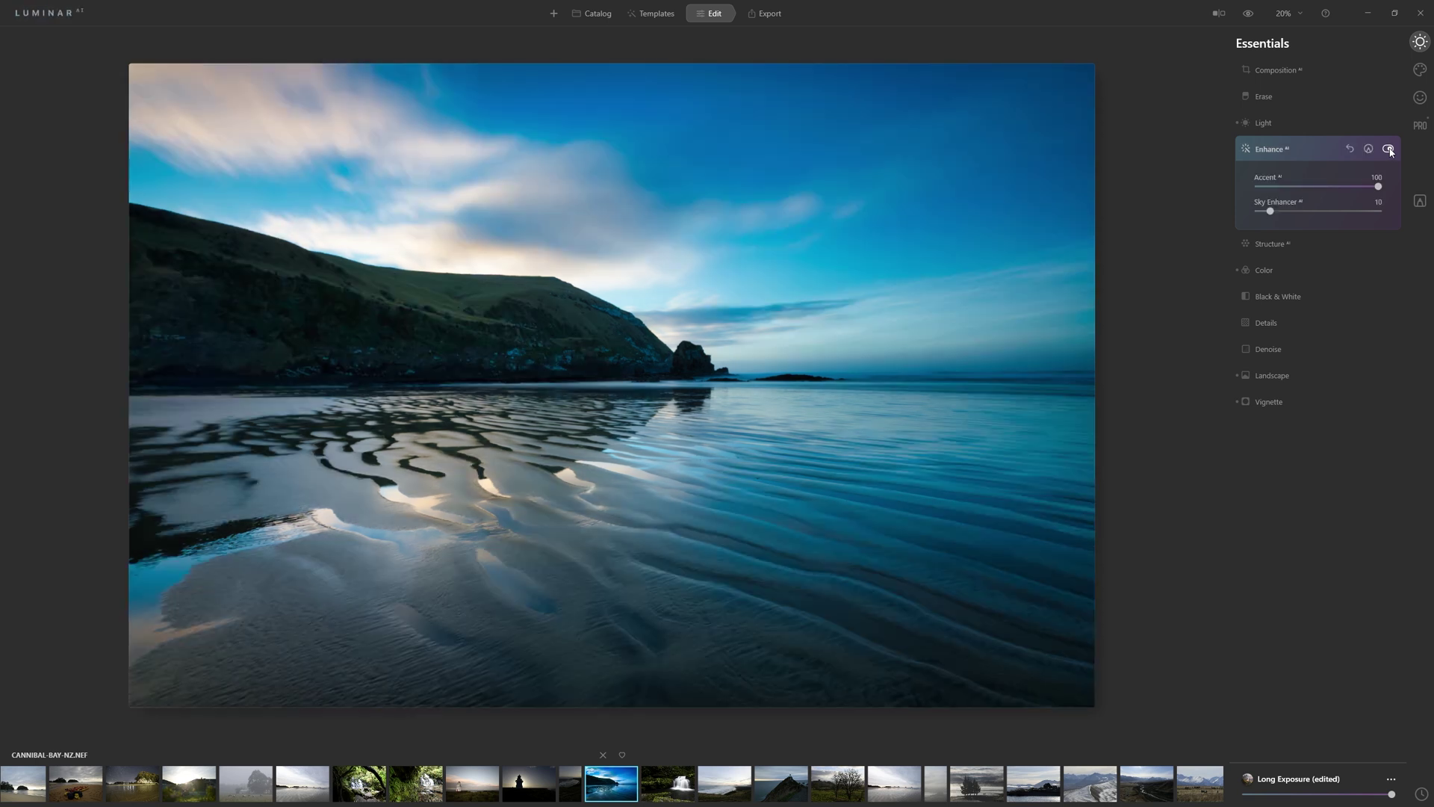
click(1275, 122)
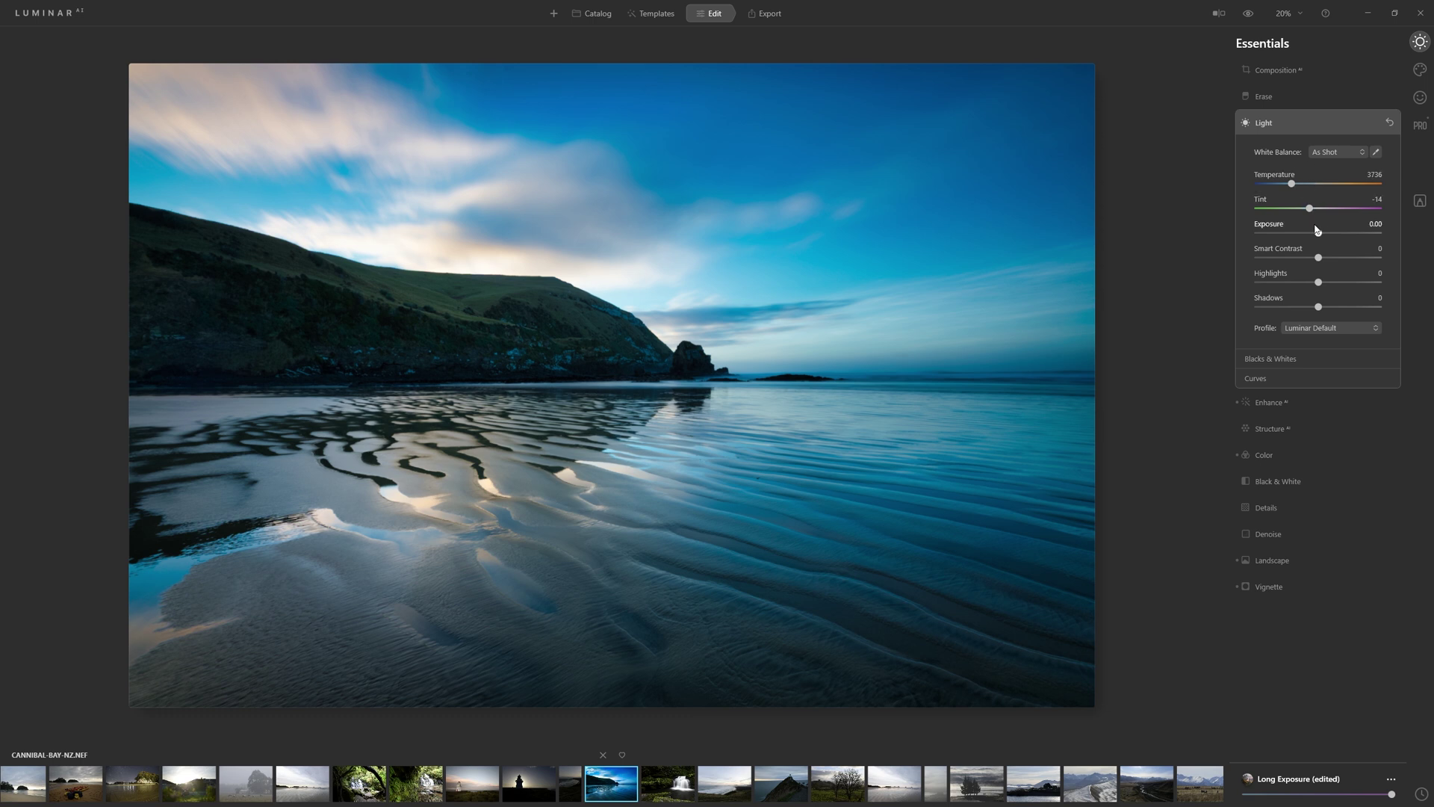
Brighten Exposure, apply the camera Standard profile, and warm Temperature to 5153 with Tint -4
drag(1319, 236, 1327, 307)
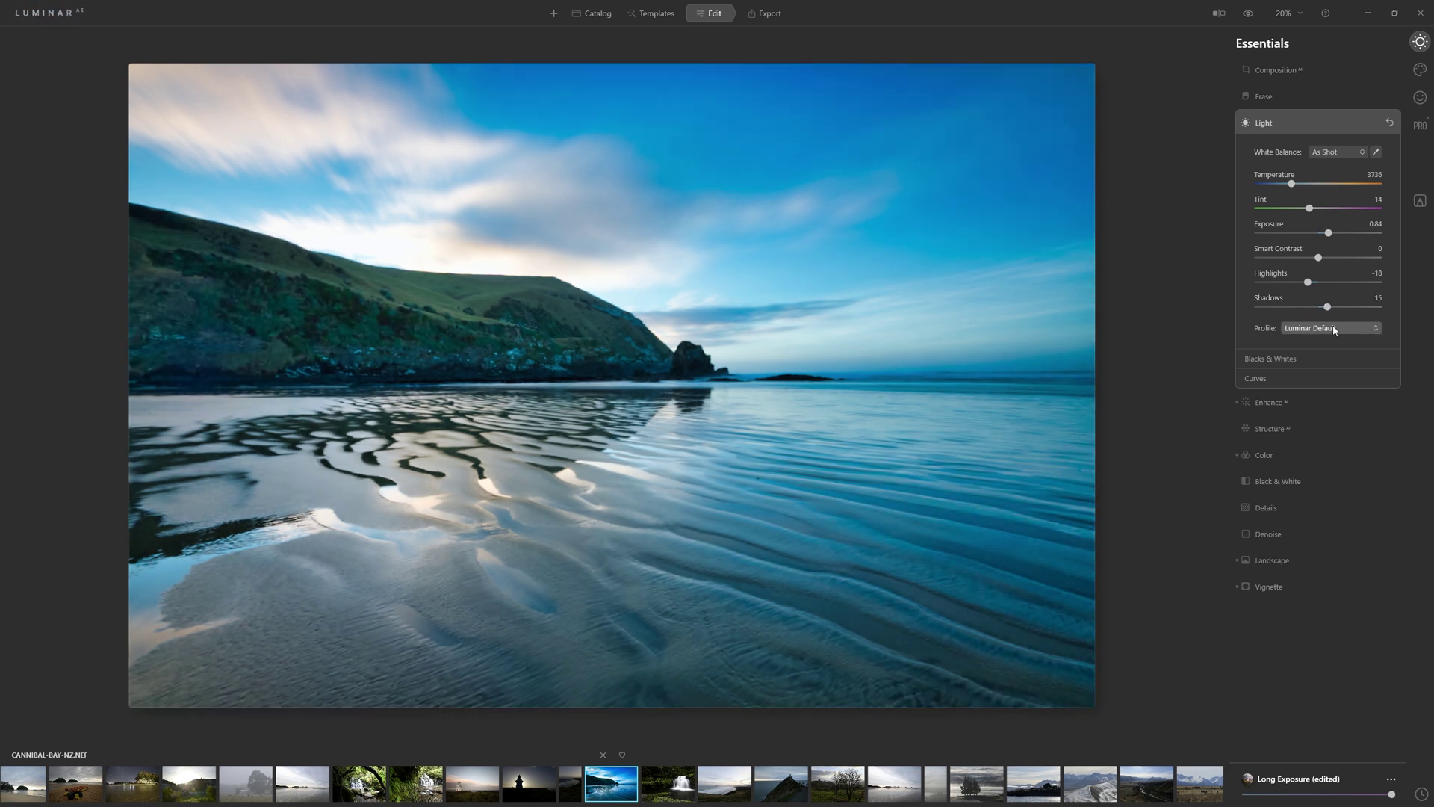
click(1309, 333)
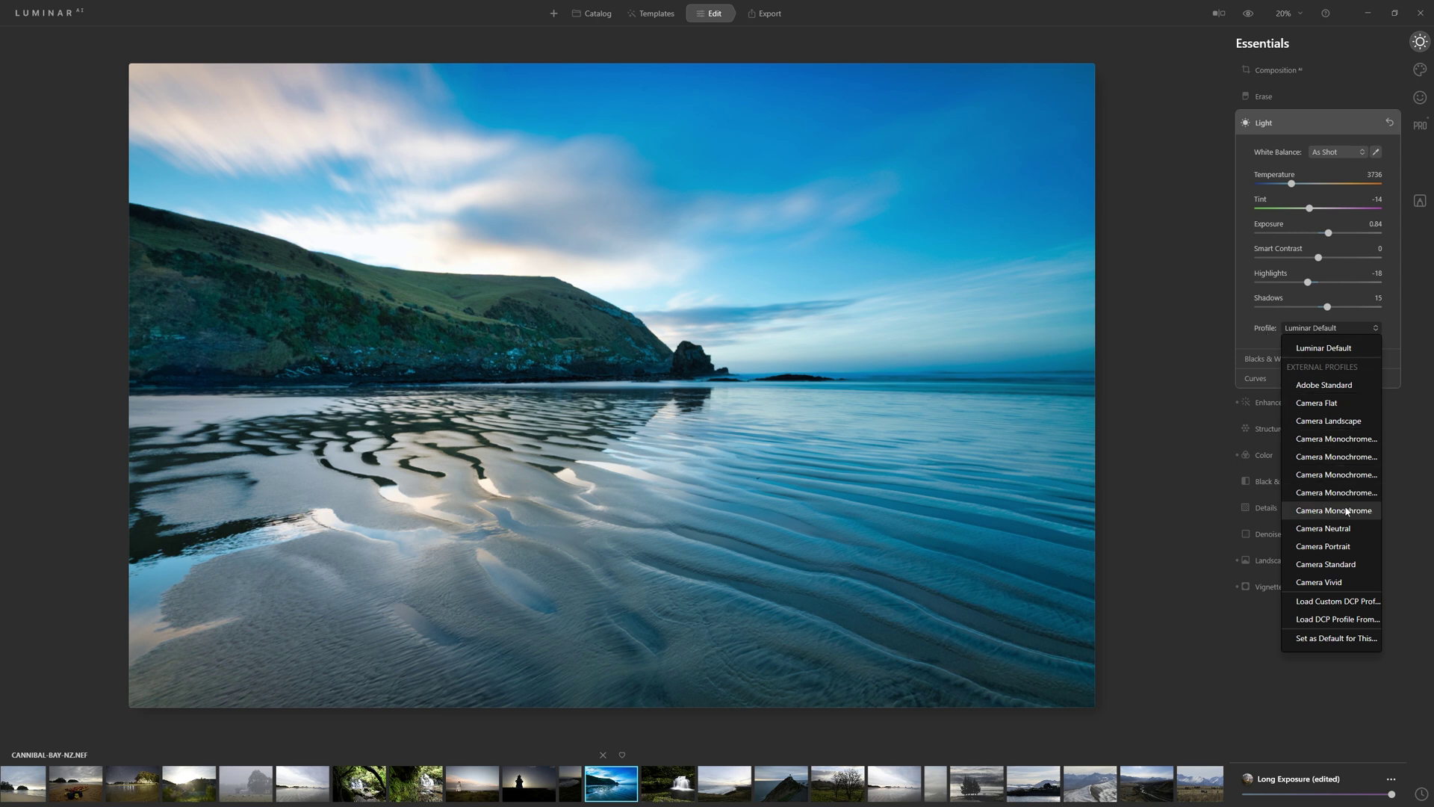
click(1334, 564)
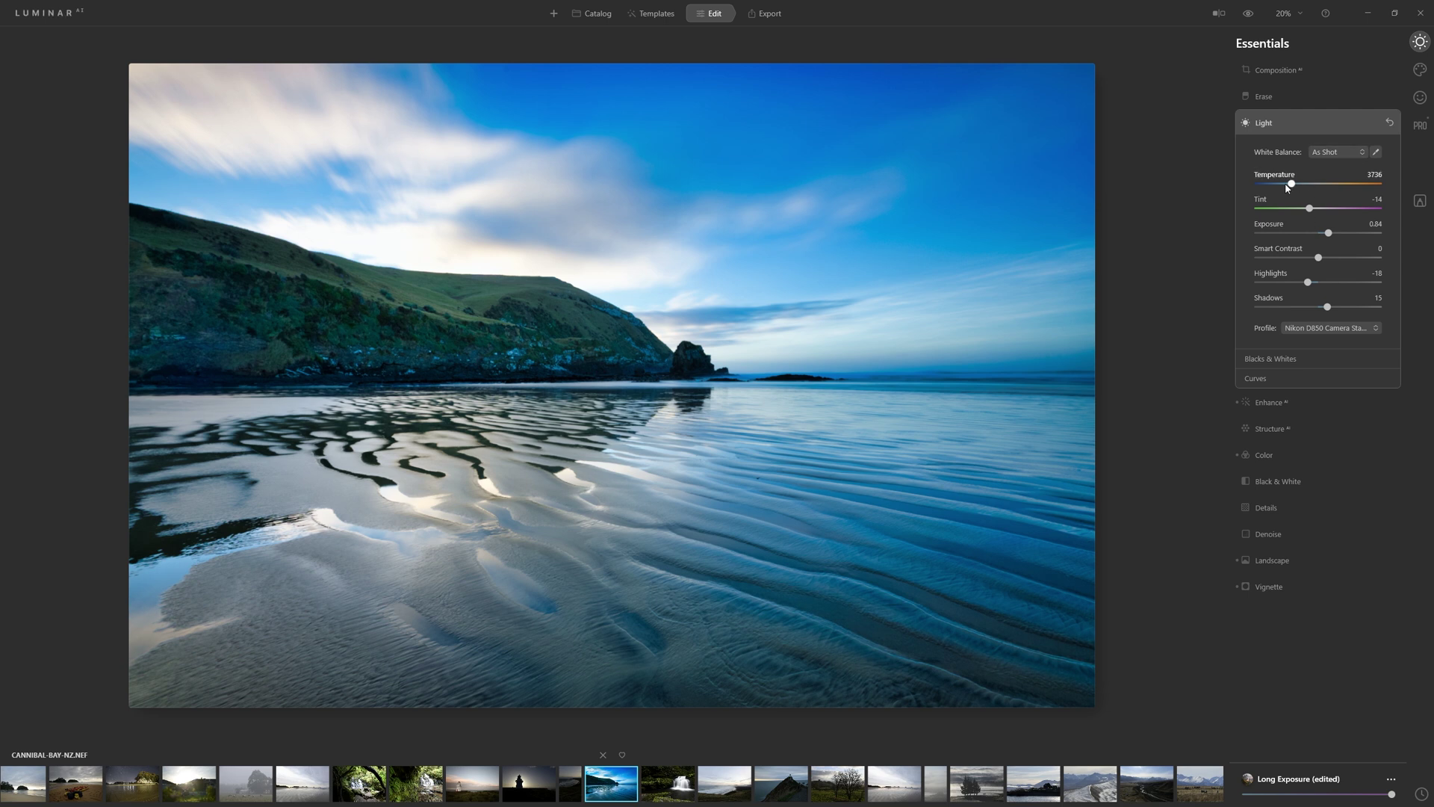
drag(1292, 184, 1316, 210)
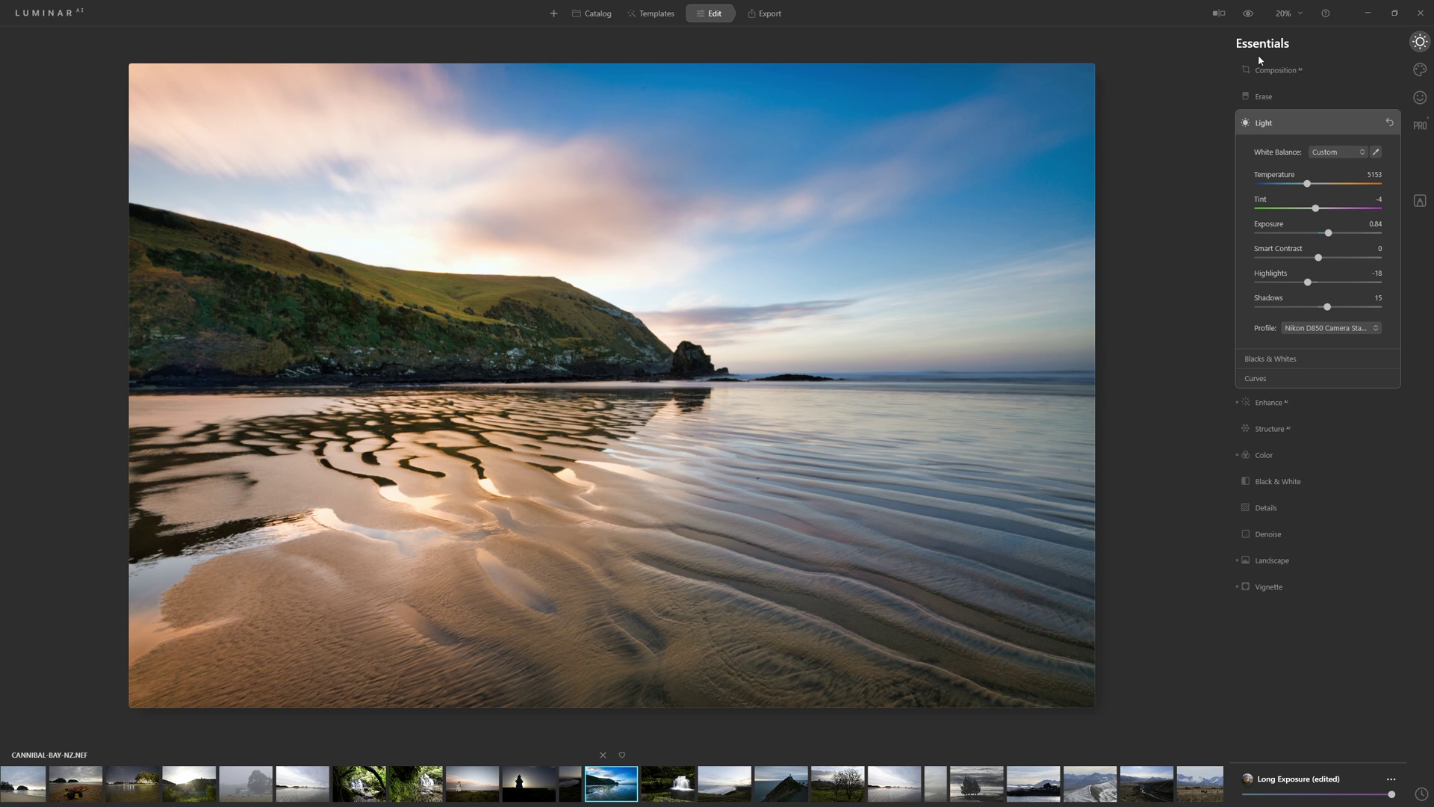
Compare the edit with the unedited original, then slightly lower the Long Exposure template Amount
click(1247, 13)
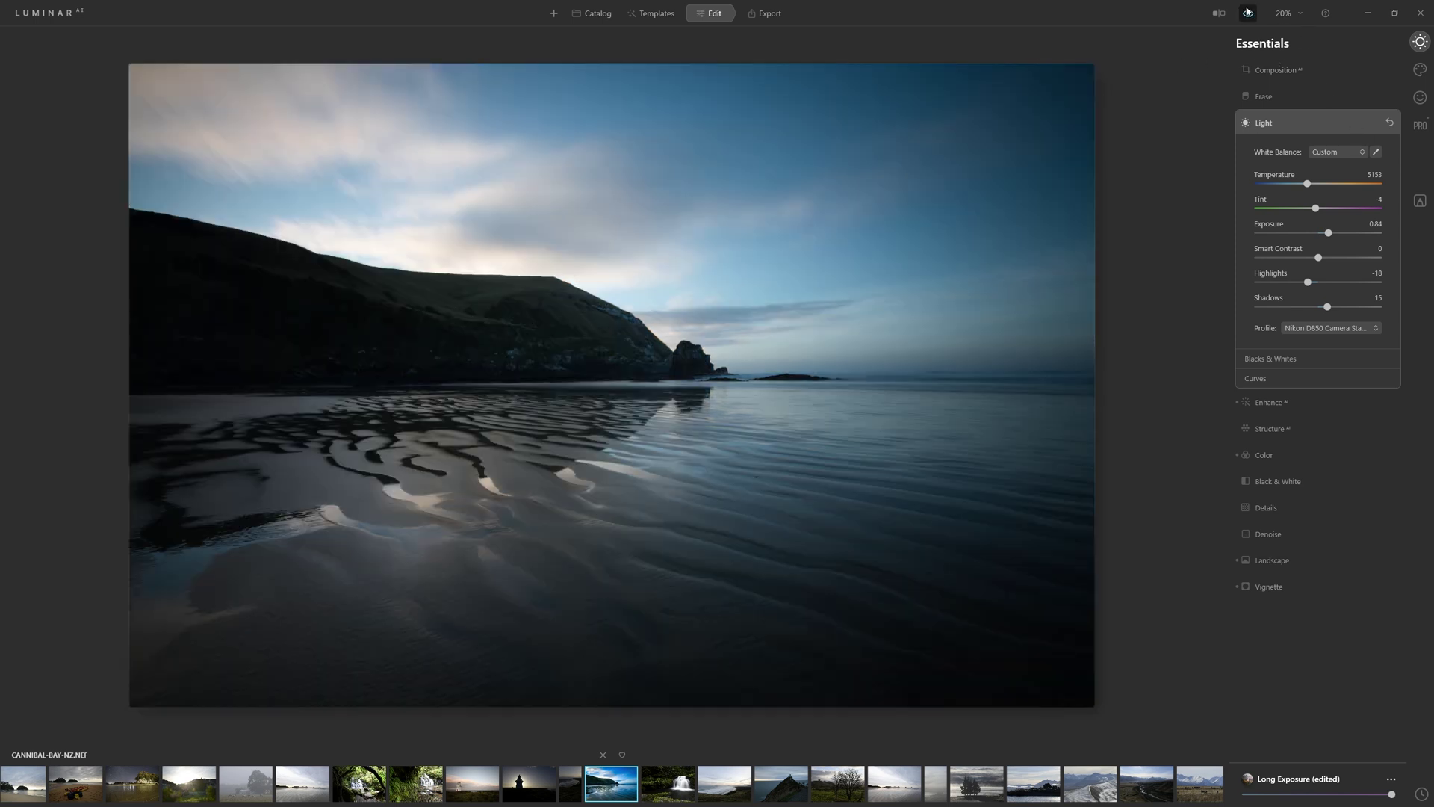
click(1247, 13)
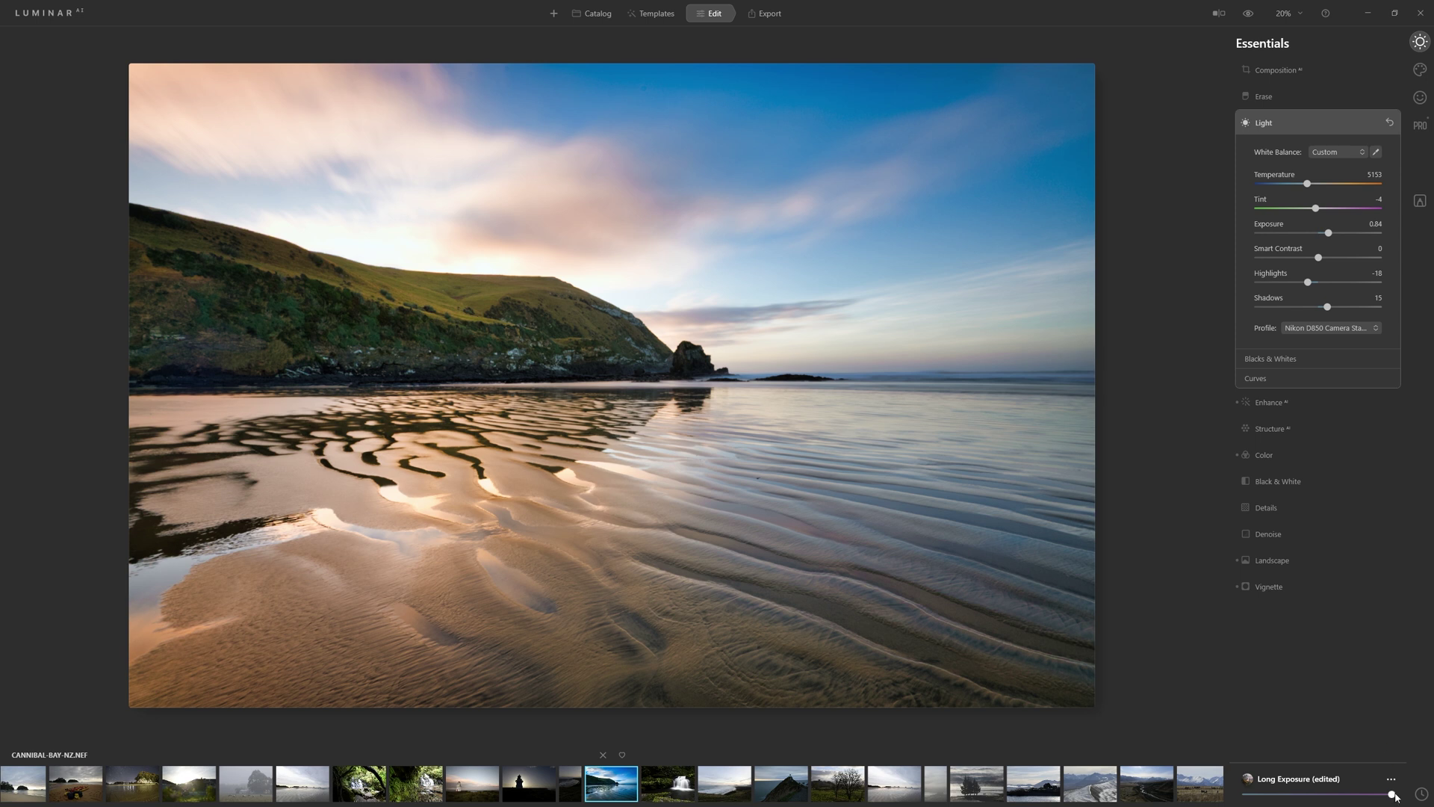
drag(1391, 794, 1357, 802)
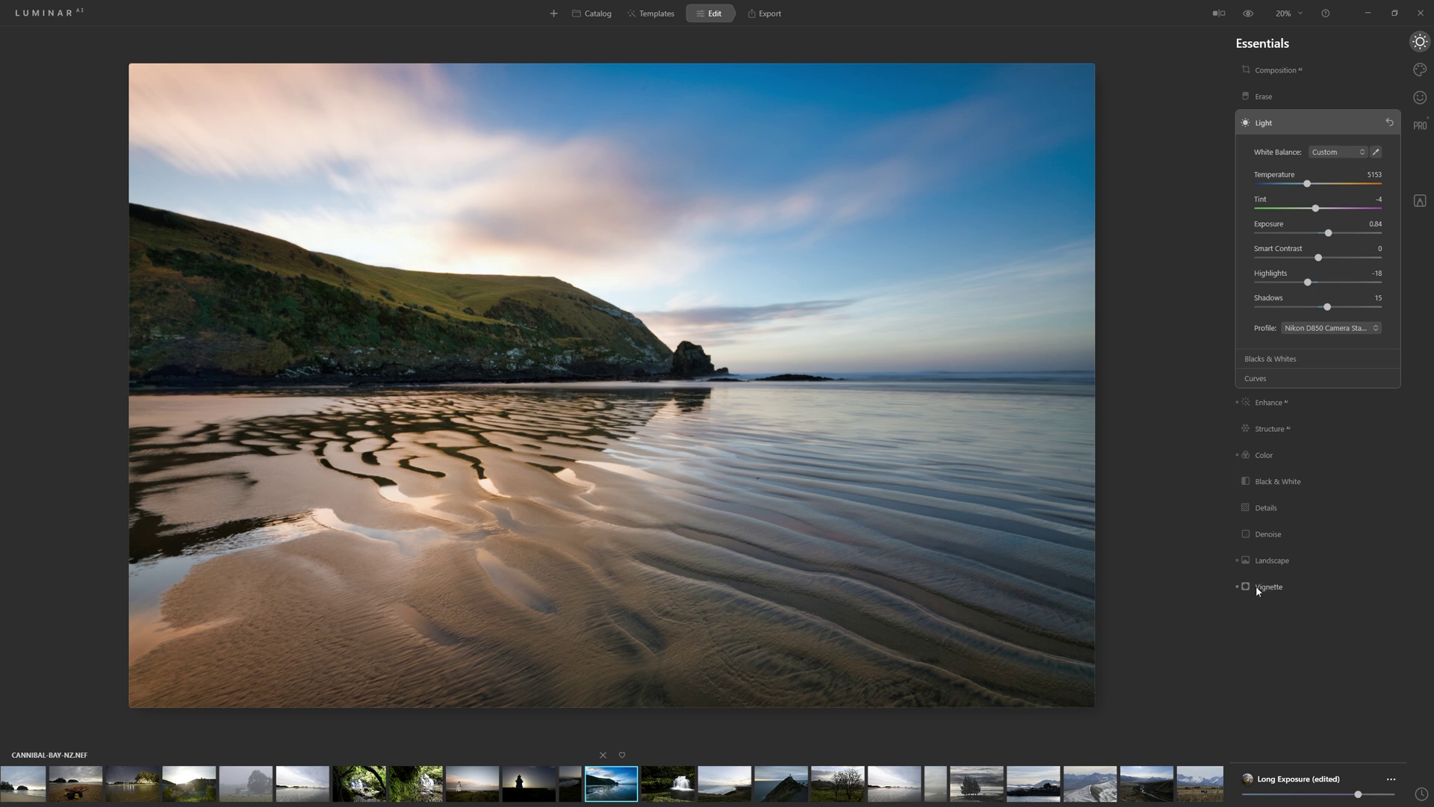
click(1421, 201)
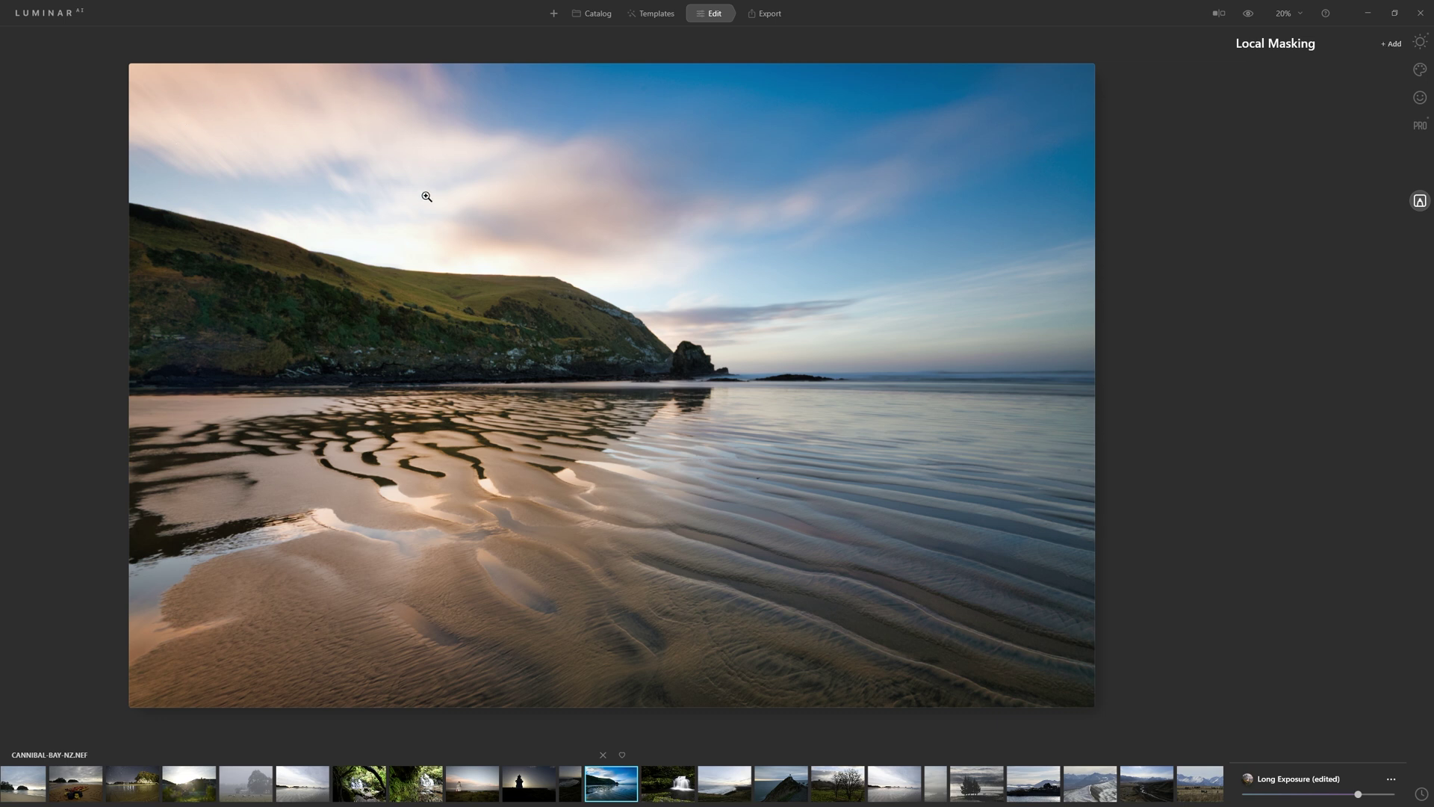
Add a Basic mask with reduced Highlights and Exposure, brushed over the top-left sky and hillside
click(1392, 44)
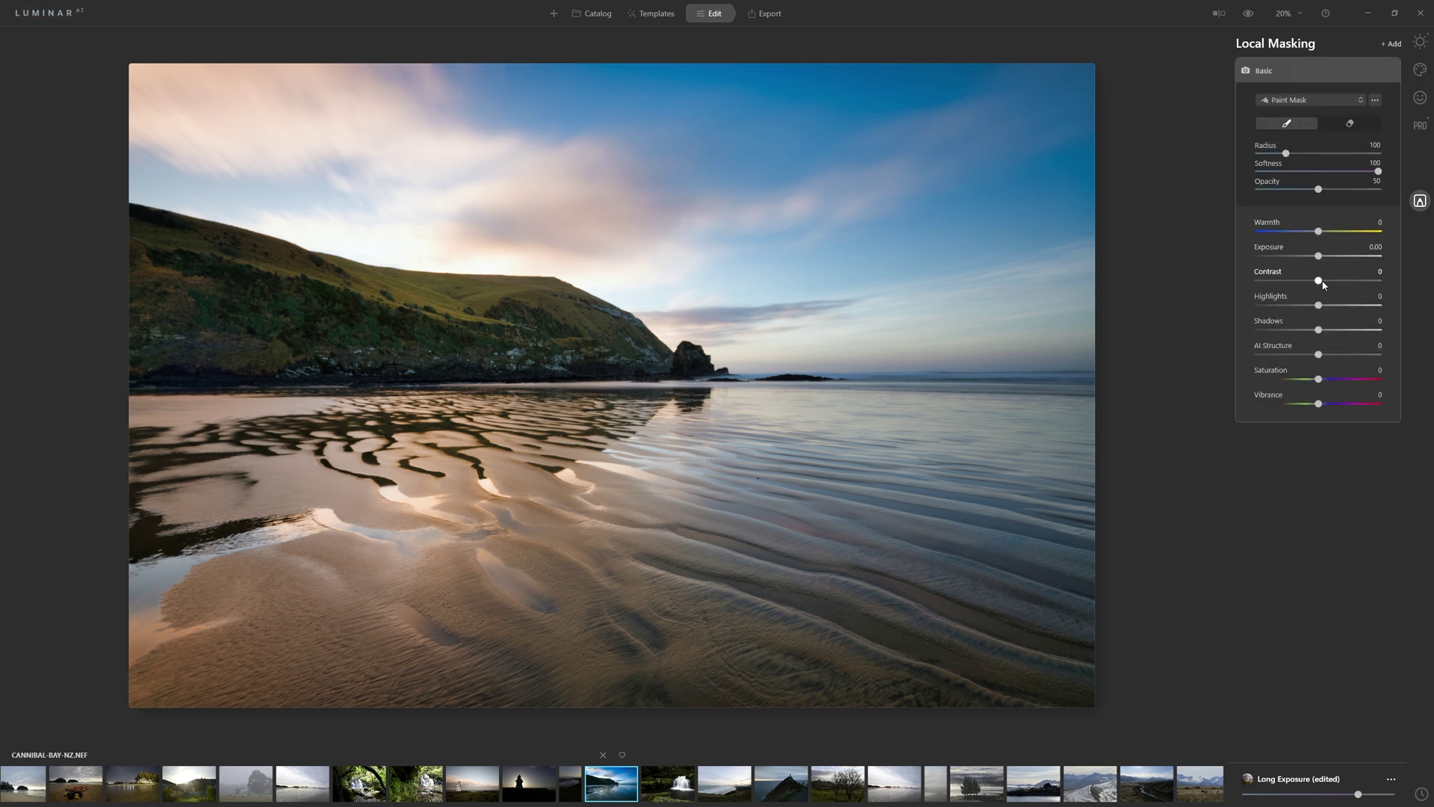
drag(1318, 305, 1280, 310)
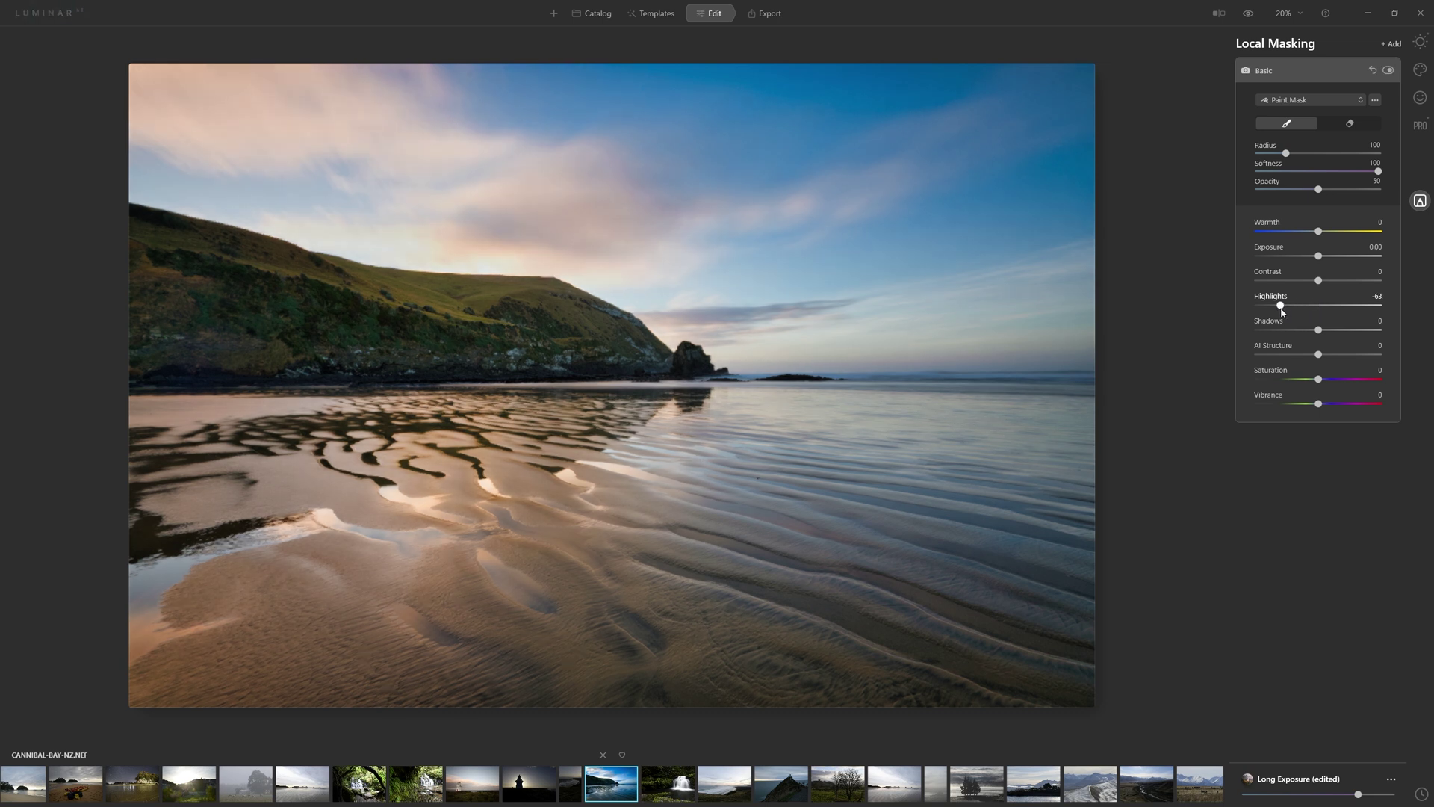
drag(1319, 258, 1297, 266)
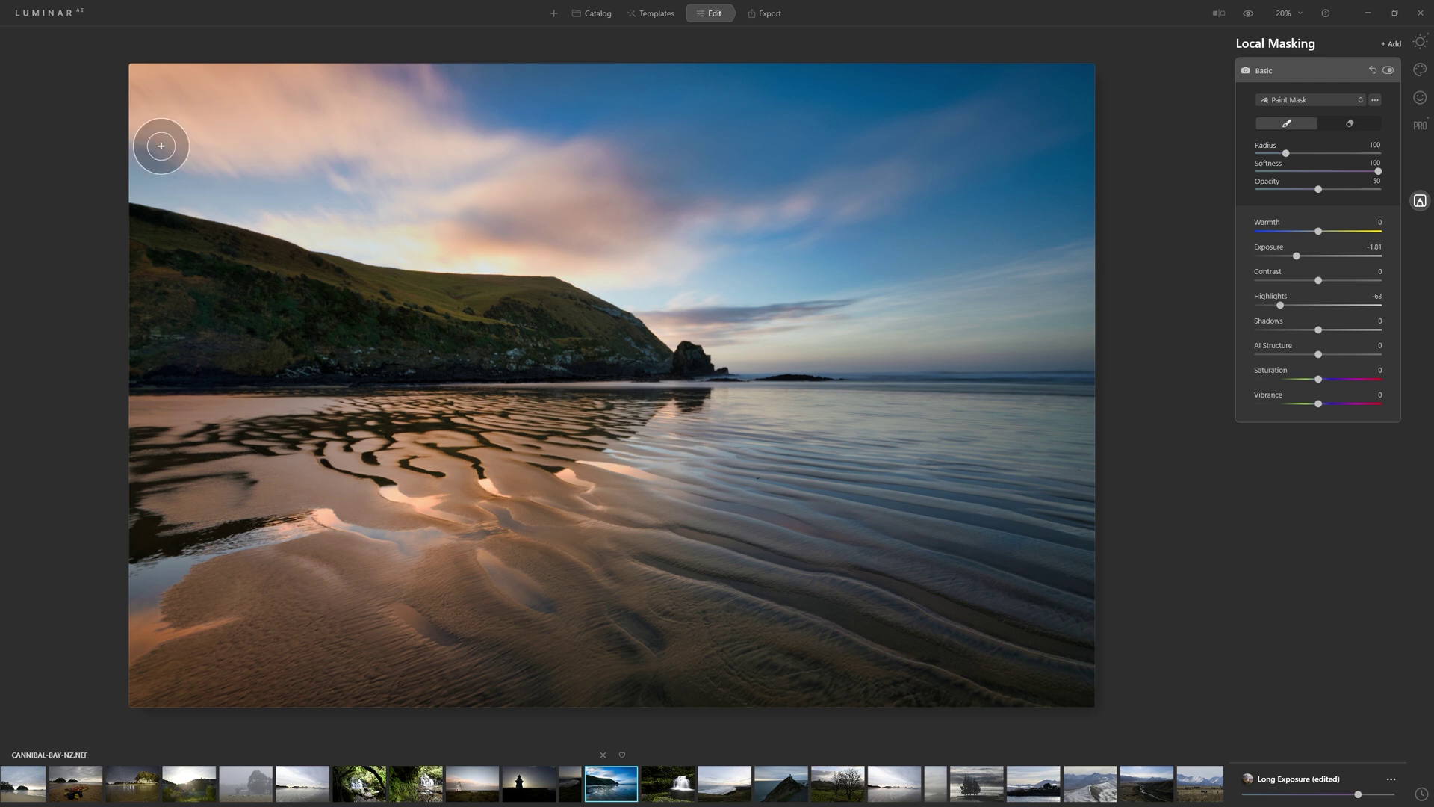
key(bracketright)
key(bracketright)
key(bracketright)
key(bracketright)
key(bracketright)
key(bracketright)
drag(337, 192, 121, 148)
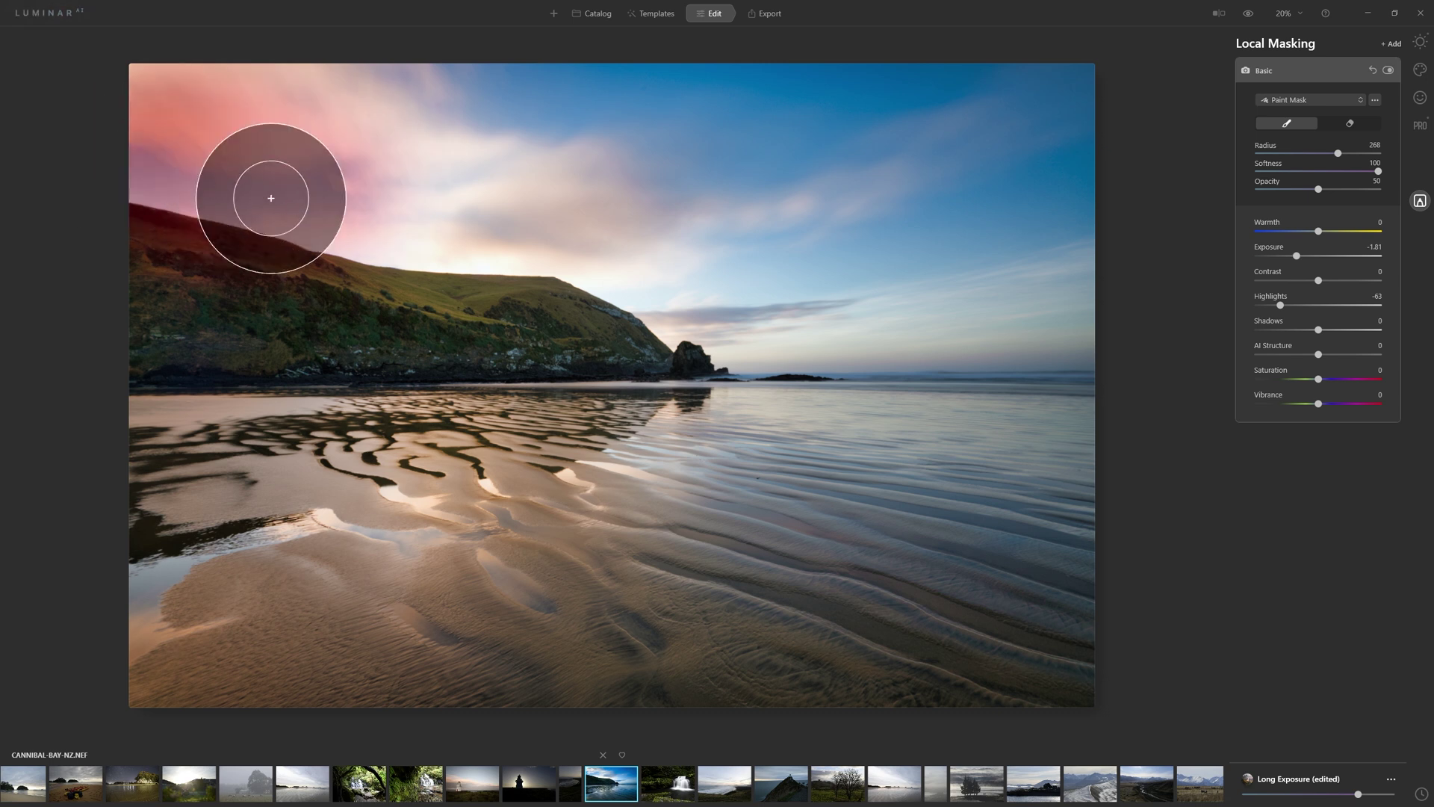
mouse_move(271, 198)
mouse_down()
mouse_move(425, 221)
mouse_move(323, 148)
mouse_move(226, 114)
mouse_move(105, 139)
mouse_move(323, 217)
mouse_move(505, 256)
mouse_move(177, 179)
mouse_move(608, 281)
mouse_up()
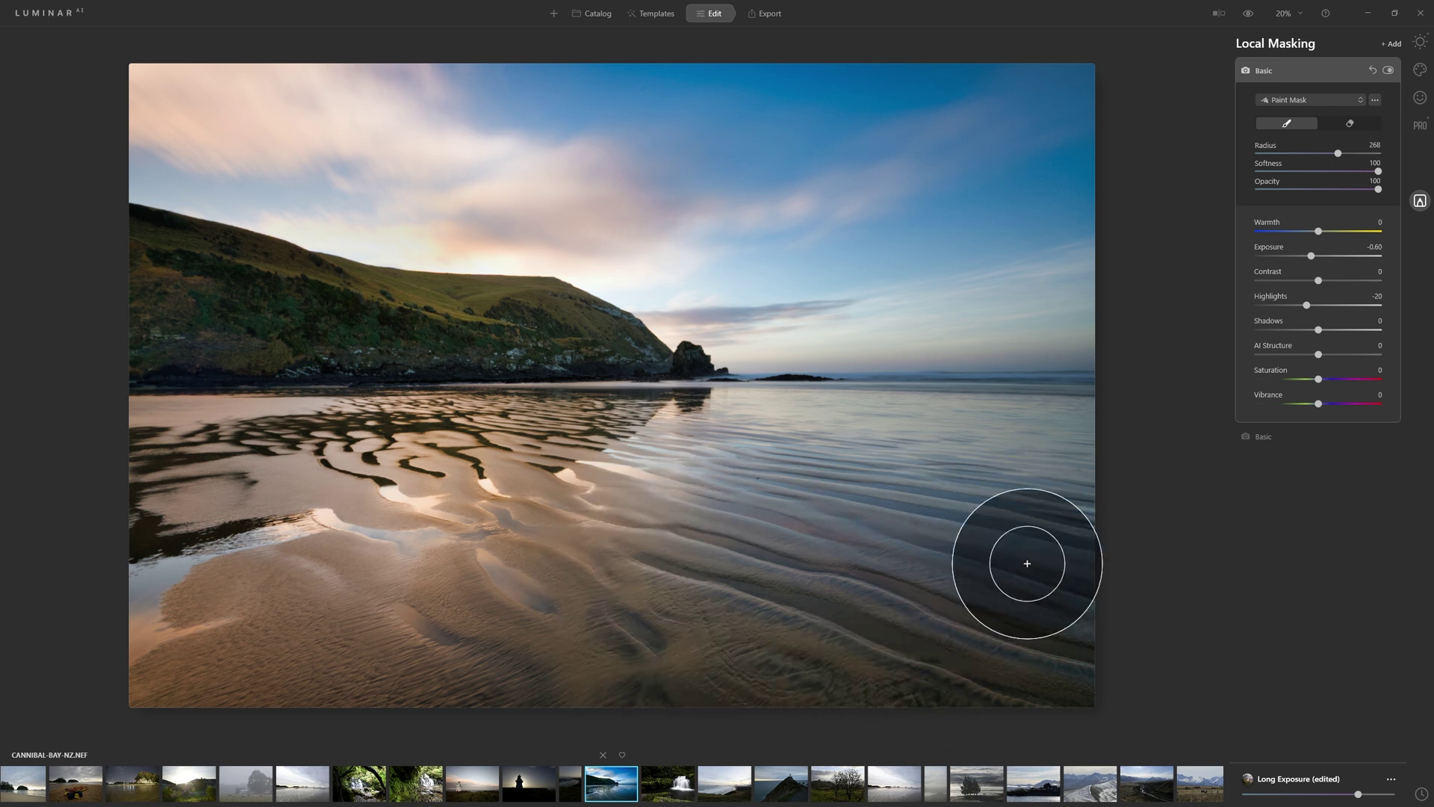
click(1391, 47)
Add a Basic mask with Exposure 0.47, Shadows 8 and AI Structure 59
click(1370, 69)
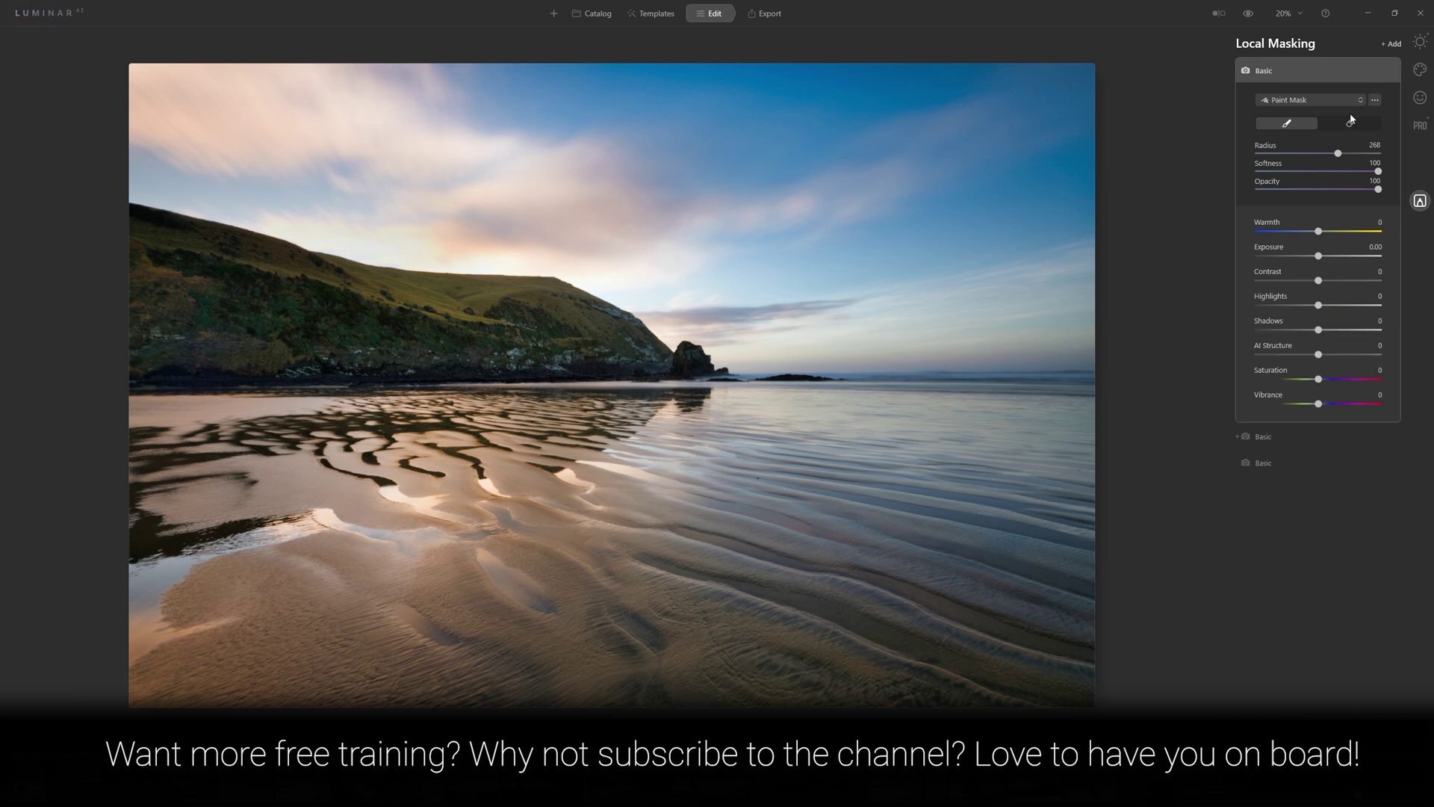
drag(1318, 255, 1324, 256)
drag(1318, 329, 1323, 329)
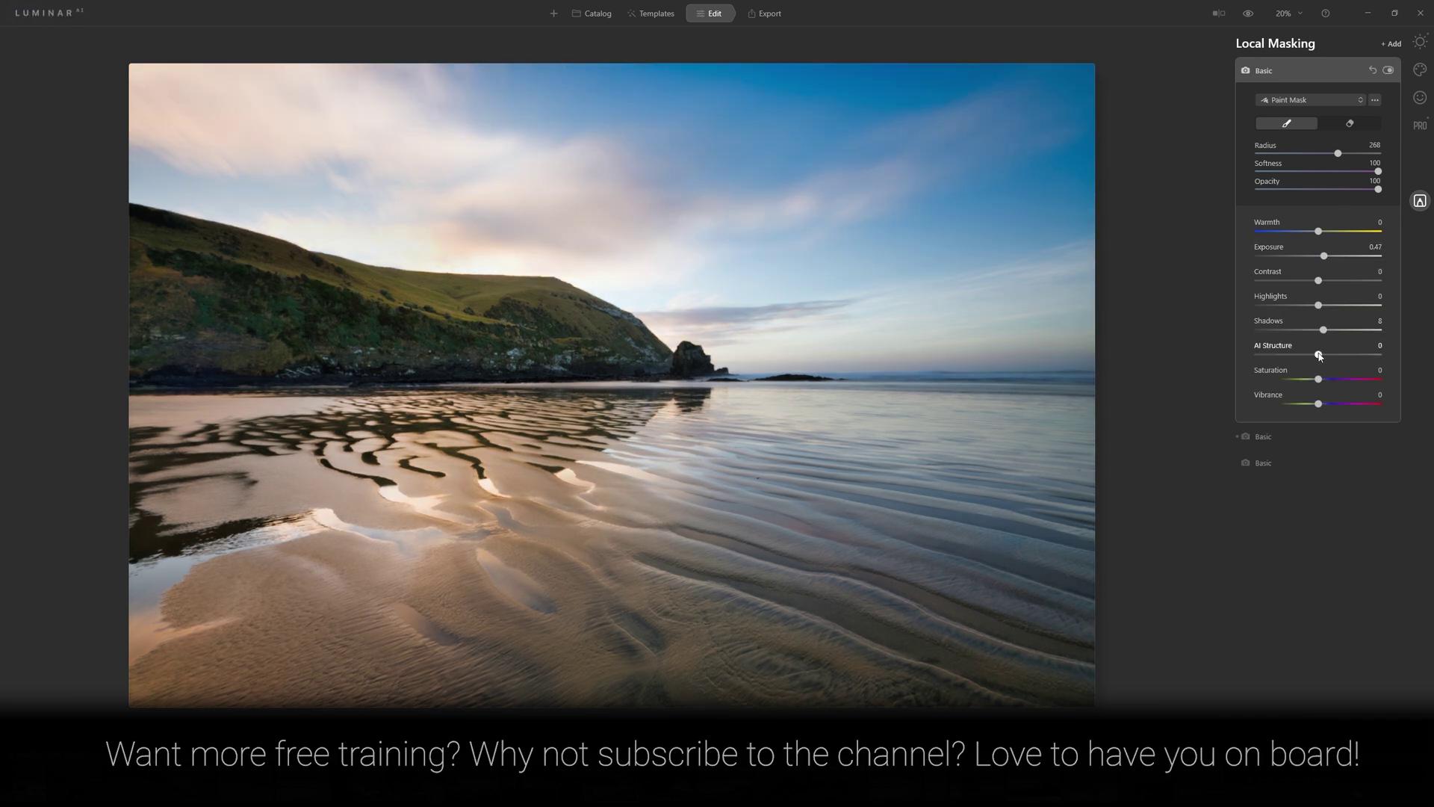
drag(1319, 355, 1395, 362)
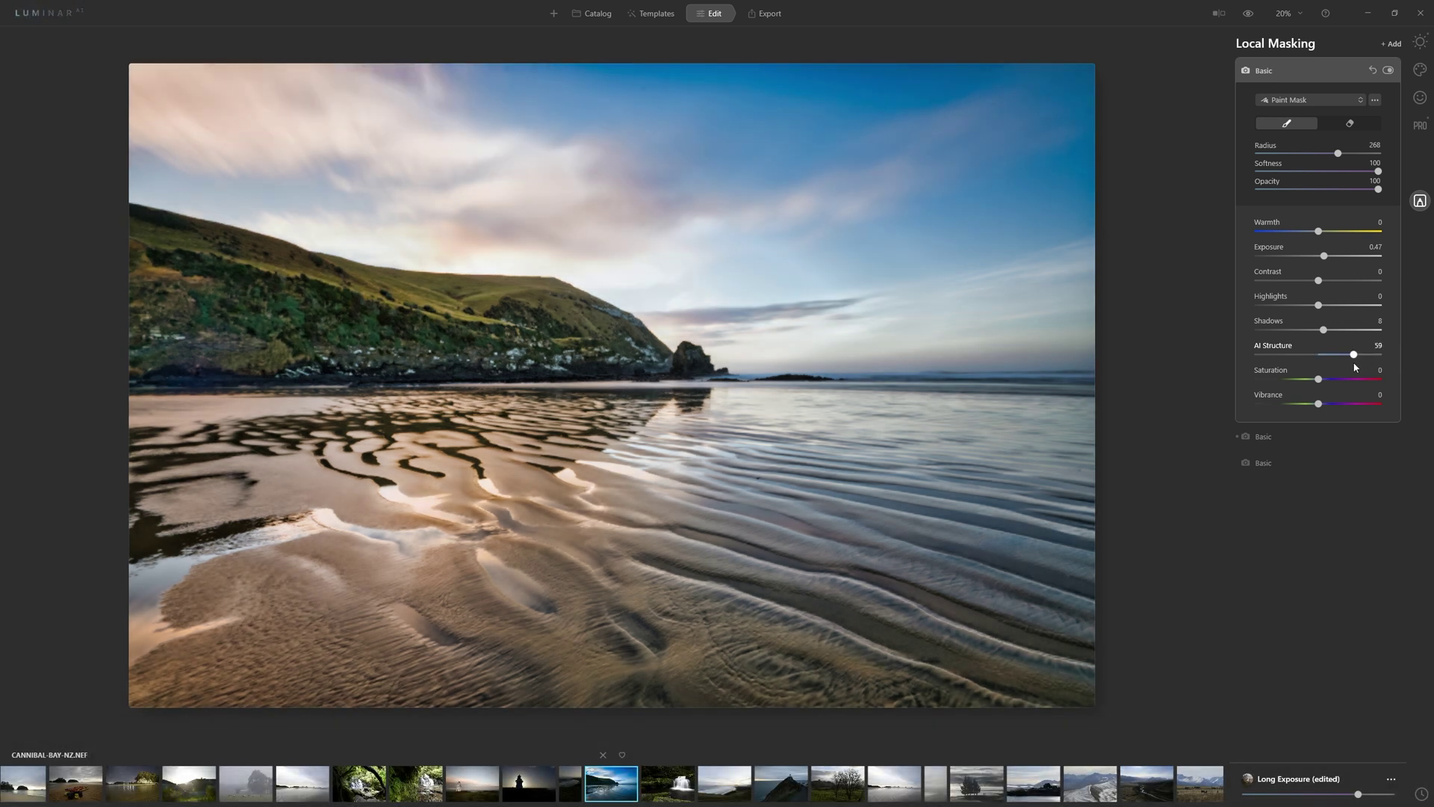
drag(1361, 361, 1353, 358)
Paint the mask at Radius 400, Opacity 14 over the lower-right sand and water, then collapse it
mouse_move(1337, 153)
mouse_down()
mouse_move(1352, 153)
mouse_move(1273, 190)
mouse_up()
key(bracketright)
key(bracketright)
key(bracketright)
key(bracketright)
key(bracketright)
key(bracketright)
key(bracketright)
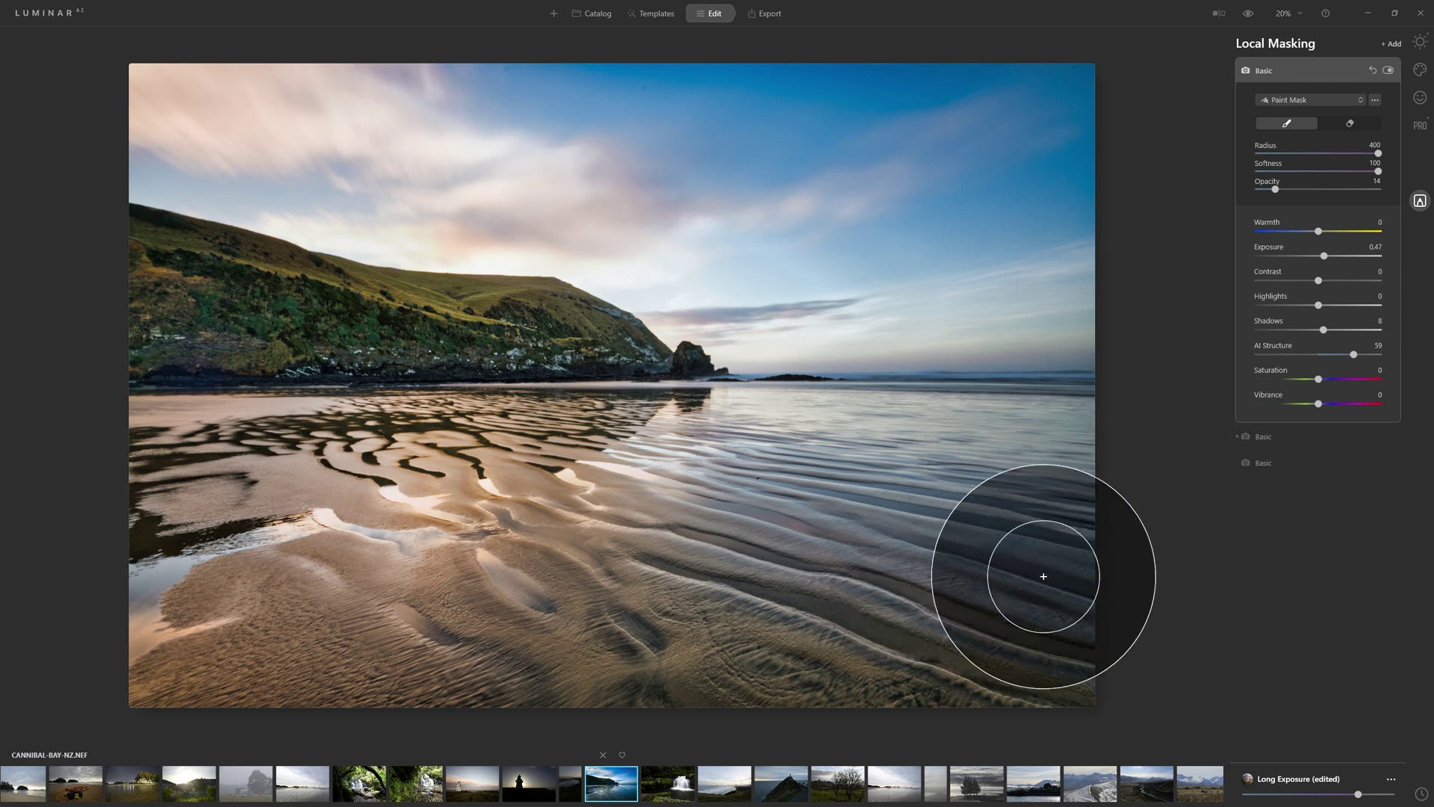
mouse_move(1056, 678)
mouse_down()
mouse_move(1068, 645)
mouse_move(1033, 544)
mouse_up()
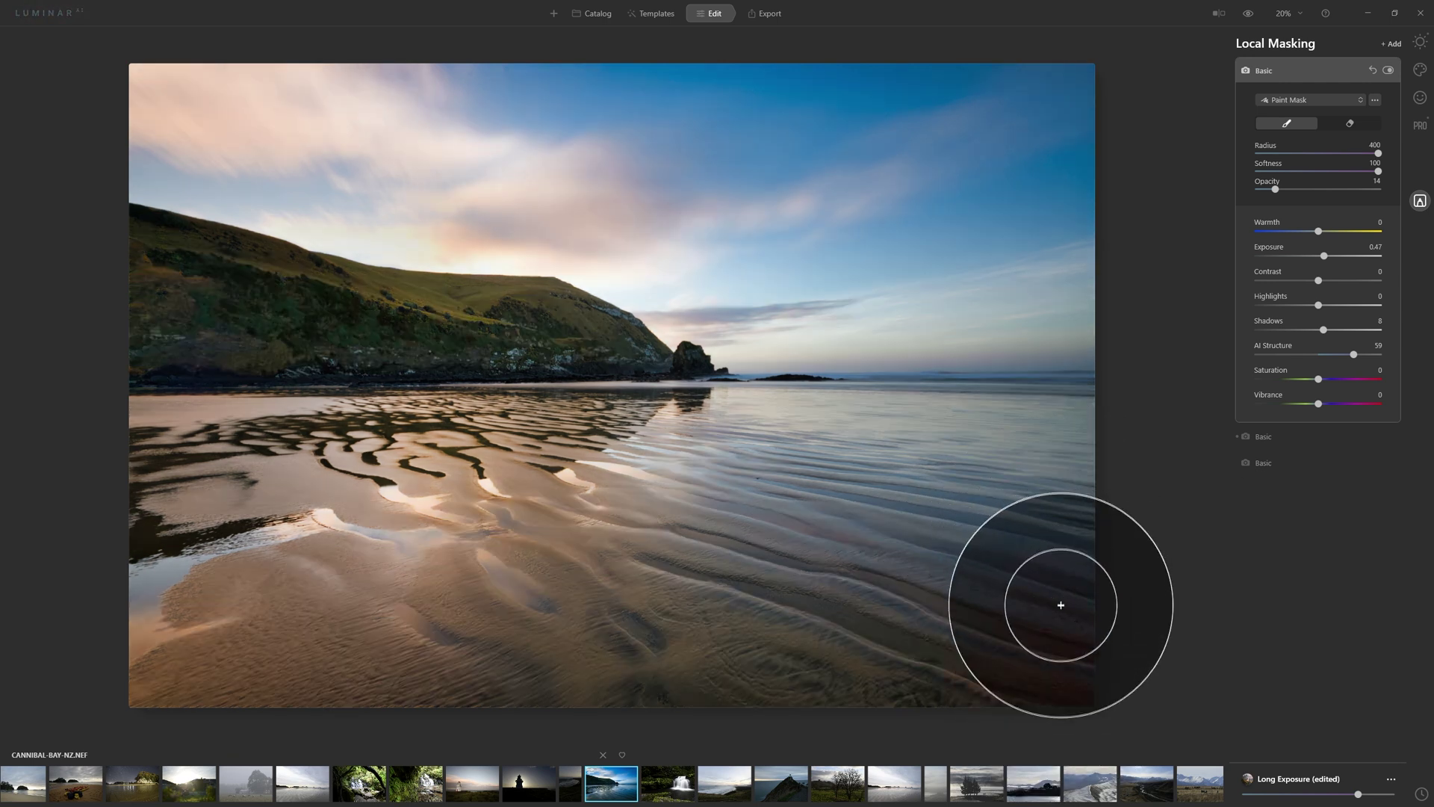
mouse_move(874, 620)
mouse_down()
mouse_move(777, 583)
mouse_move(784, 512)
mouse_move(1088, 585)
mouse_up()
mouse_move(692, 682)
mouse_down()
mouse_move(905, 484)
mouse_move(1141, 505)
mouse_move(1150, 672)
mouse_up()
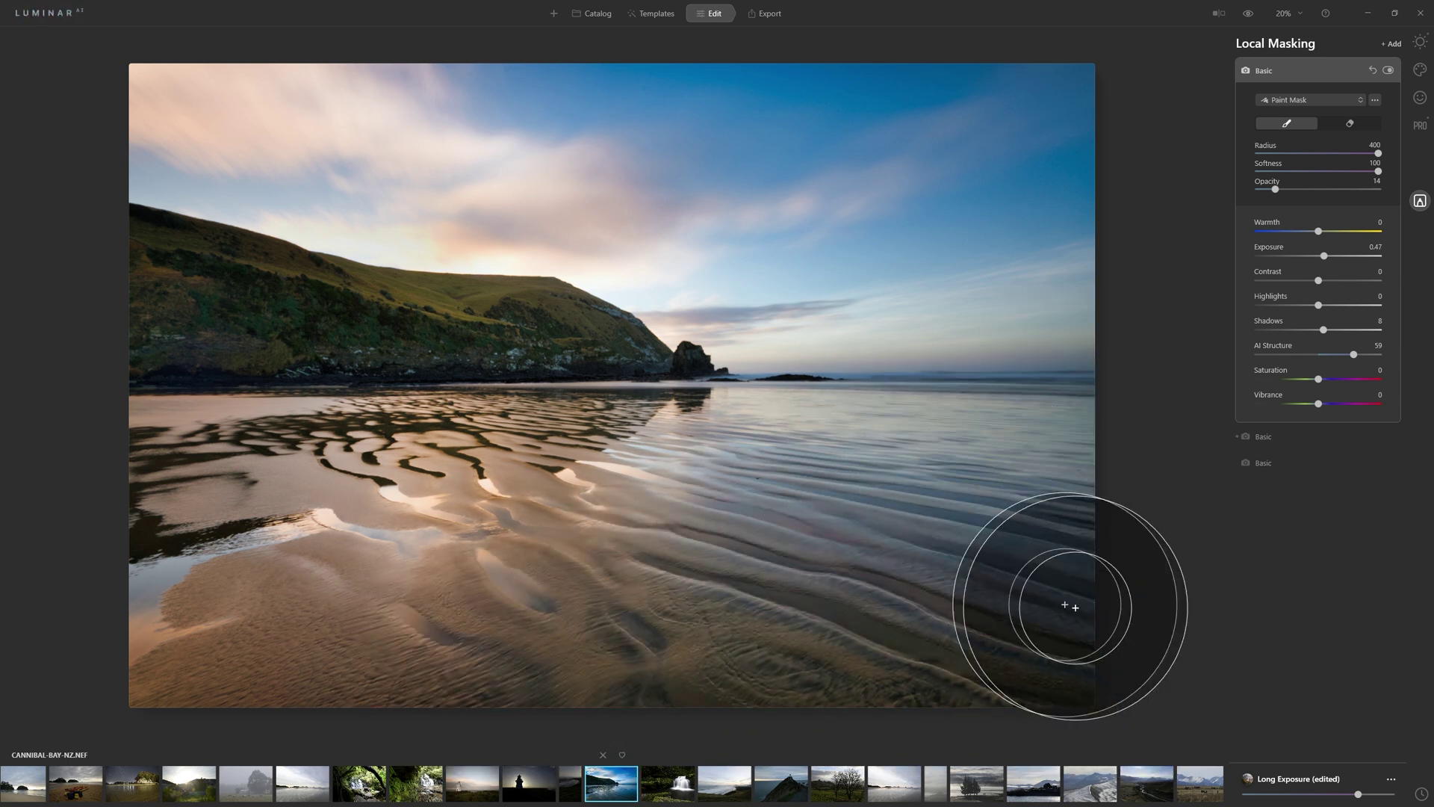
mouse_move(954, 595)
mouse_down()
mouse_move(1047, 643)
mouse_move(889, 632)
mouse_move(1081, 582)
mouse_up()
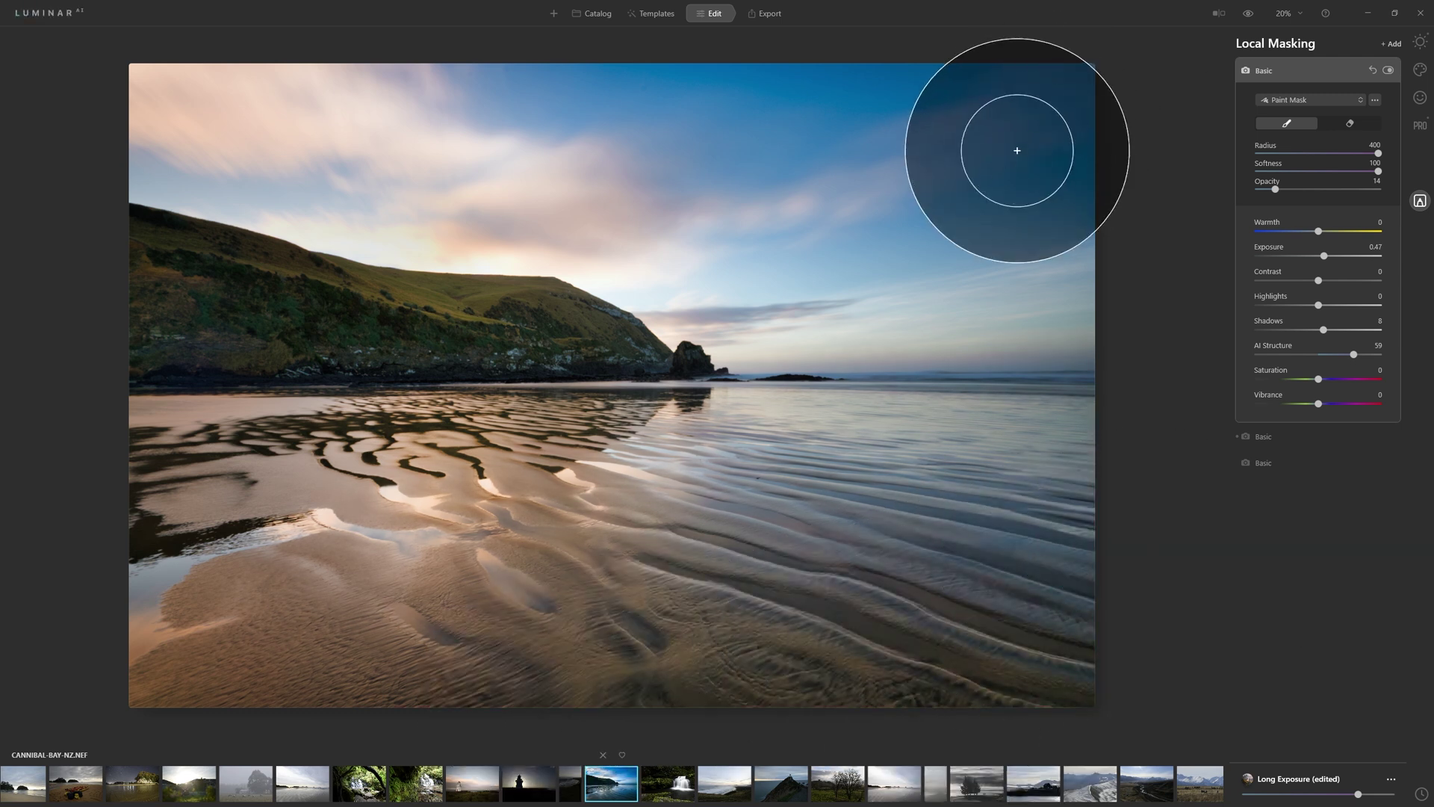
click(1293, 70)
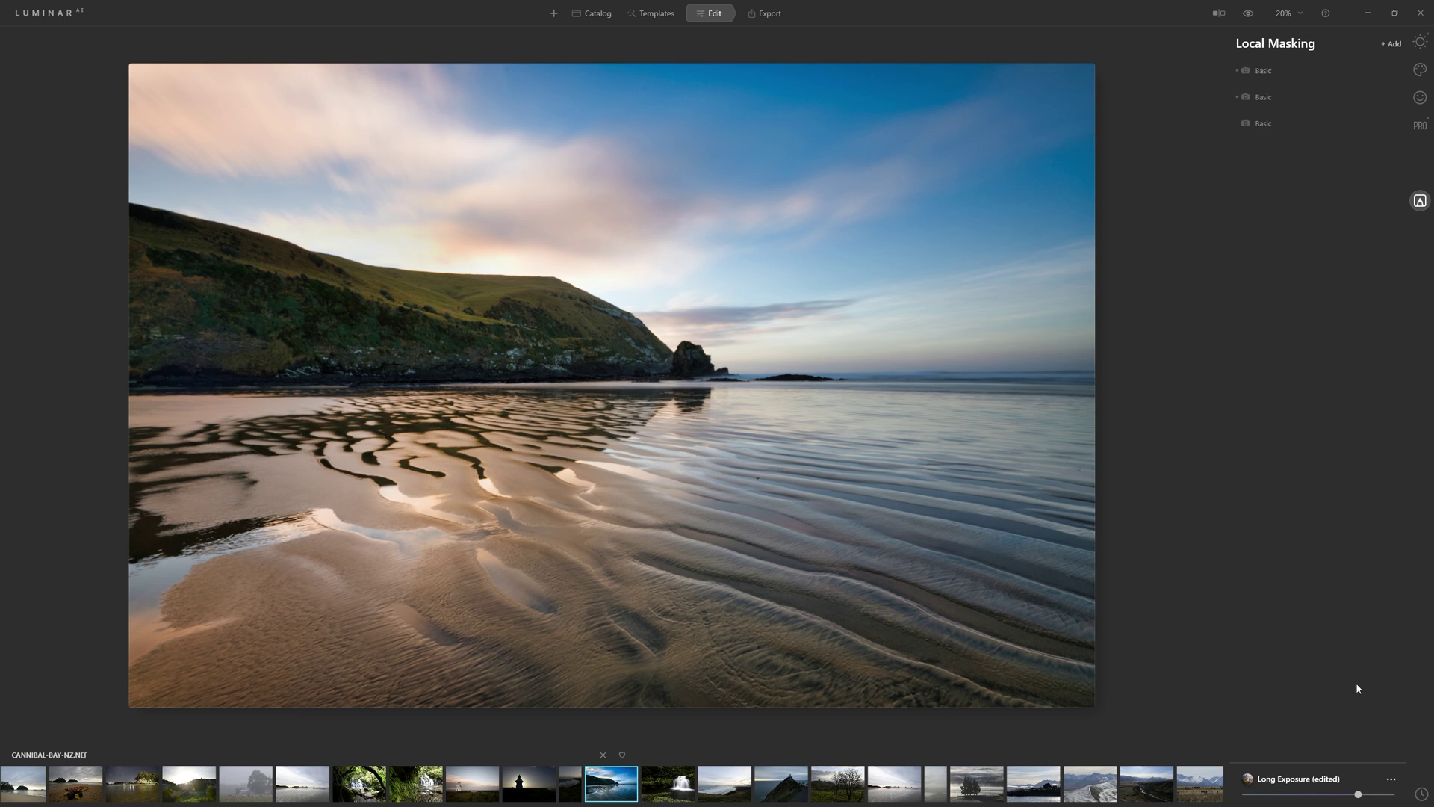
Open the History panel and scroll through the beach photo's edit entries
click(1421, 795)
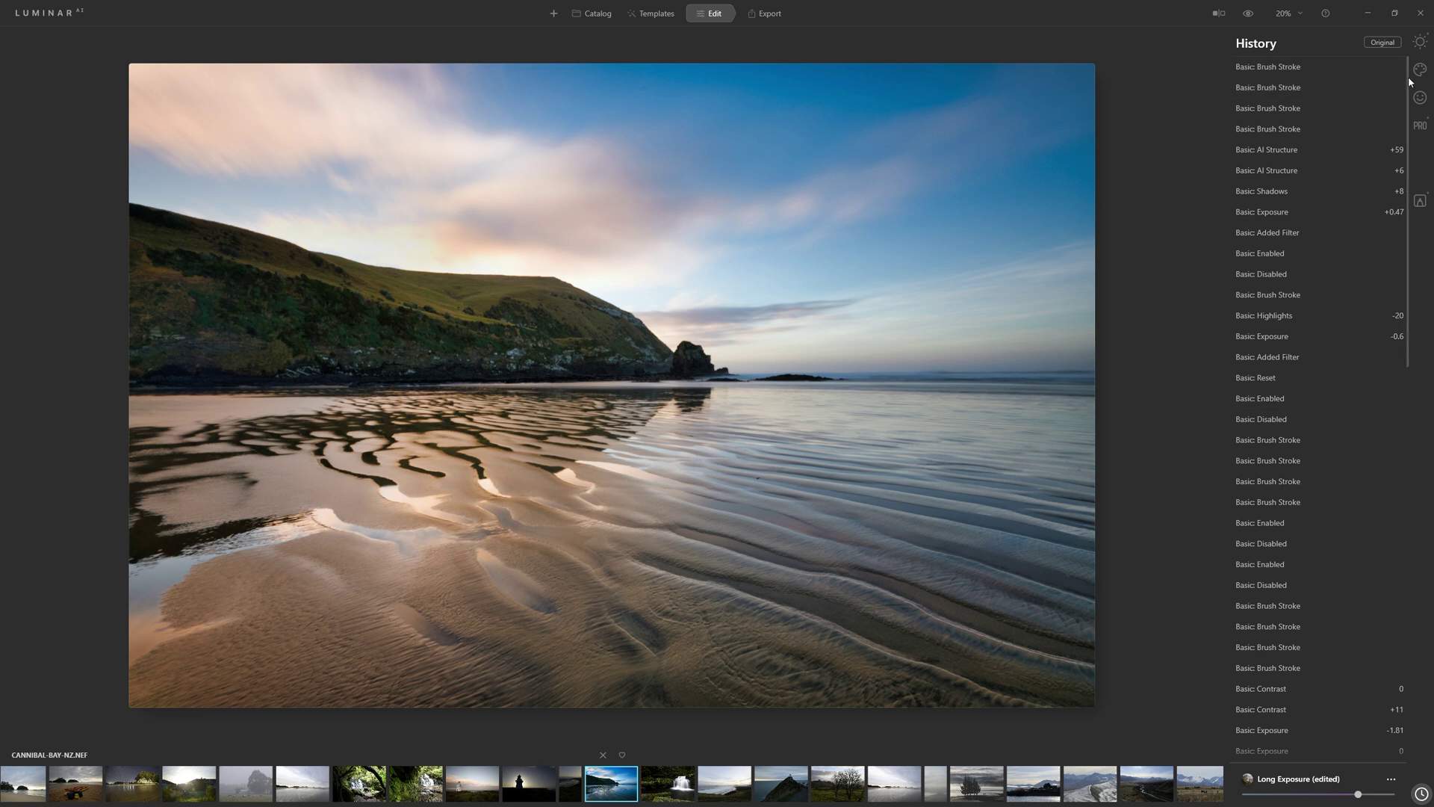
mouse_move(1410, 80)
mouse_down()
mouse_move(1428, 499)
mouse_move(1410, 67)
mouse_up()
scroll(1392, 187, down, 3)
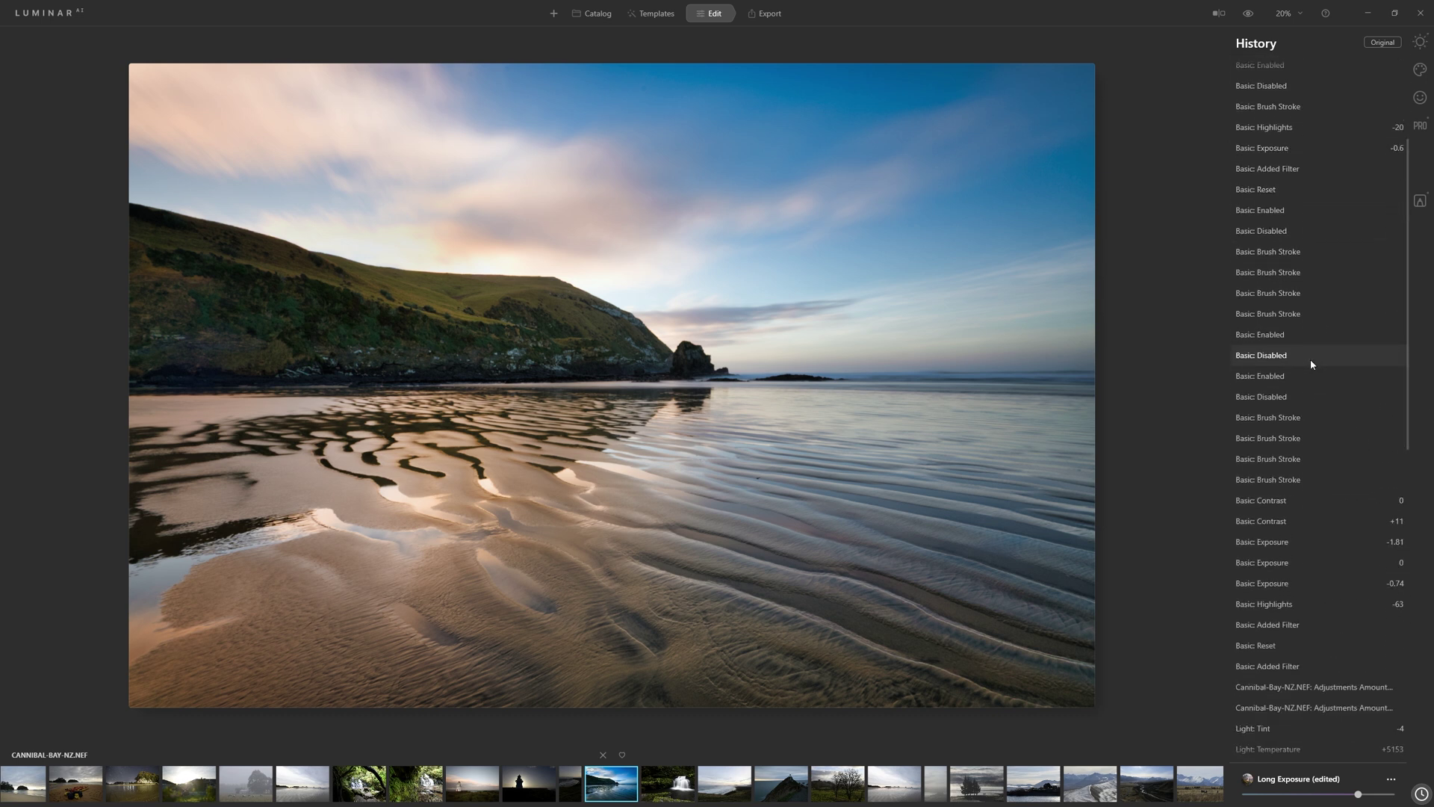
scroll(1310, 364, down, 1)
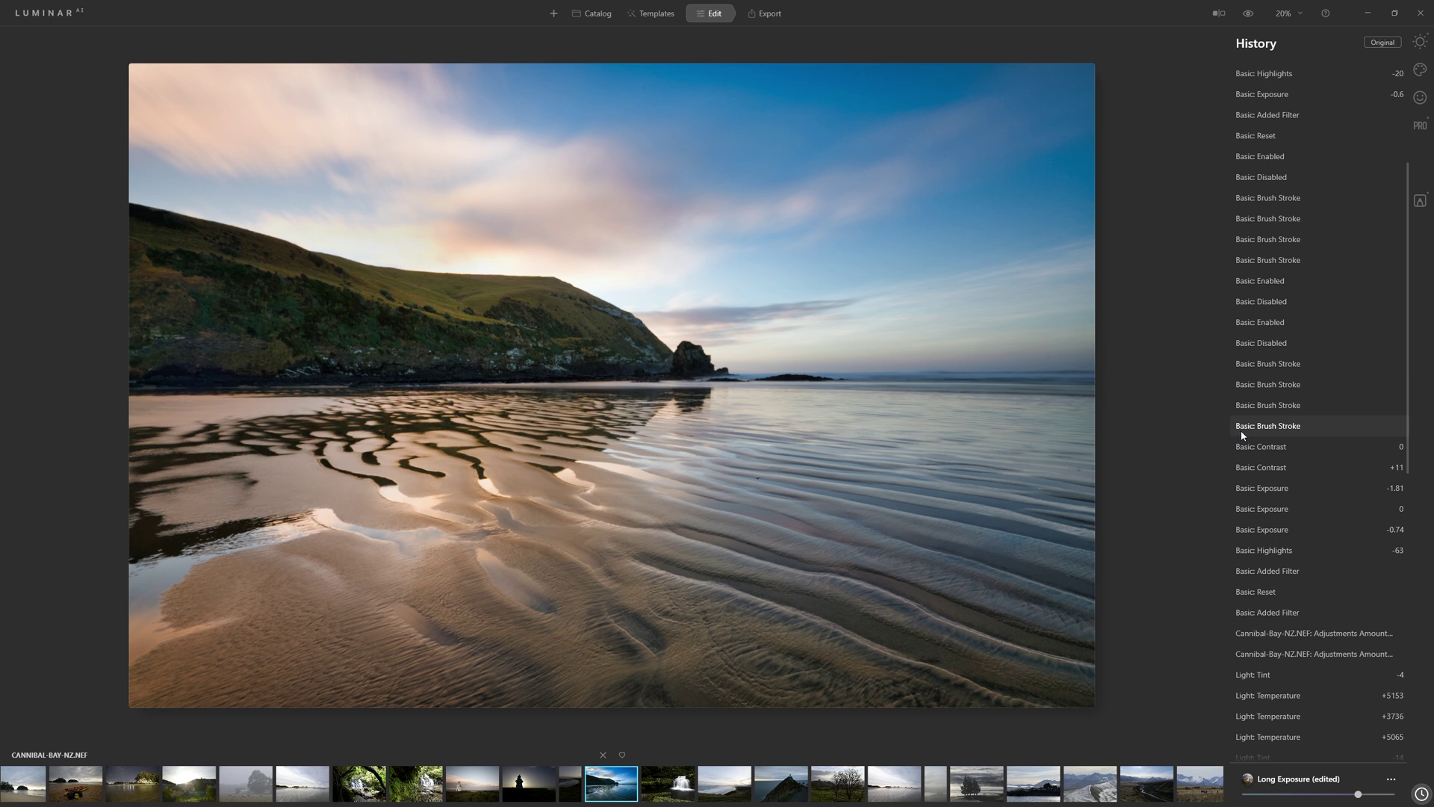
scroll(1314, 302, down, 1)
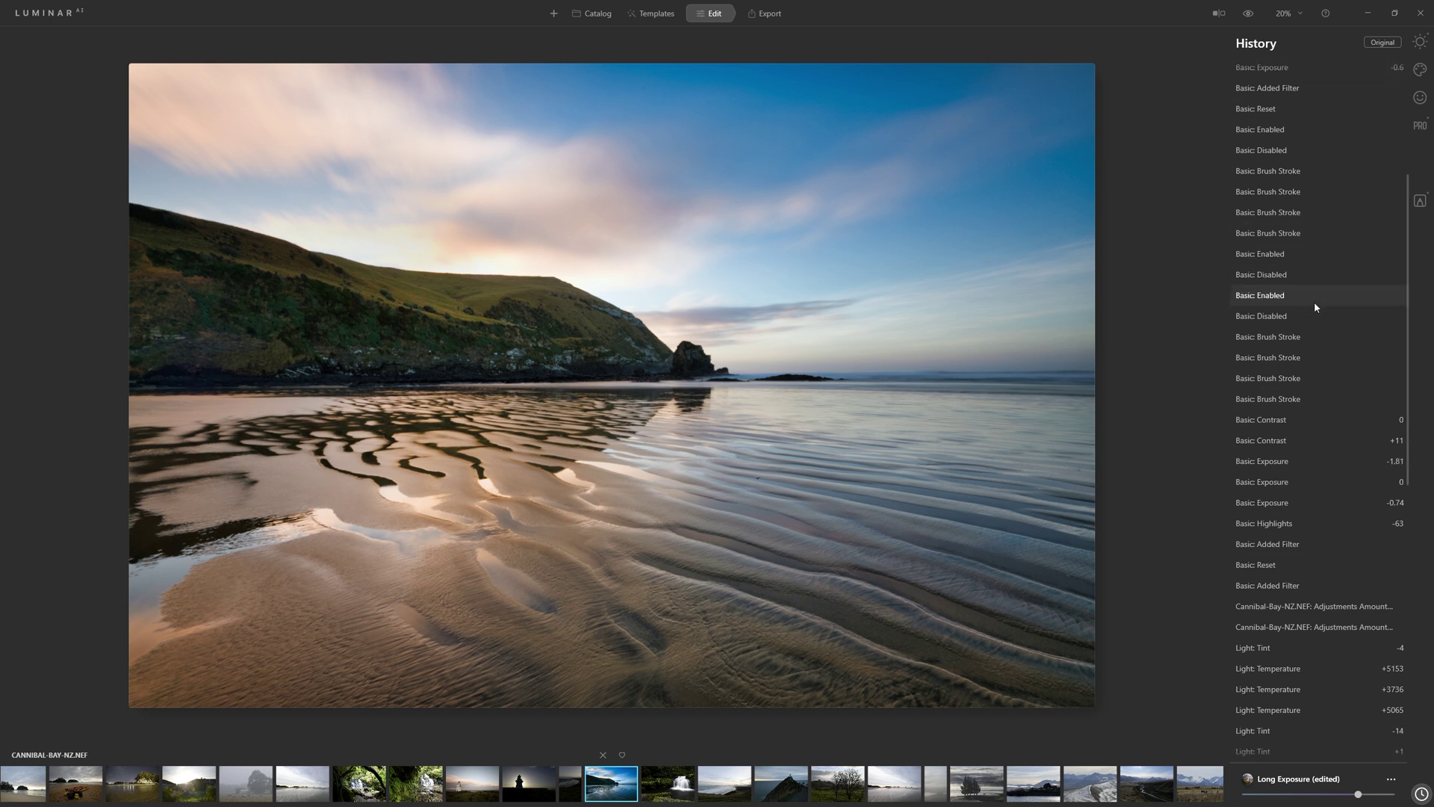
scroll(1314, 307, down, 1)
scroll(1314, 307, down, 1)
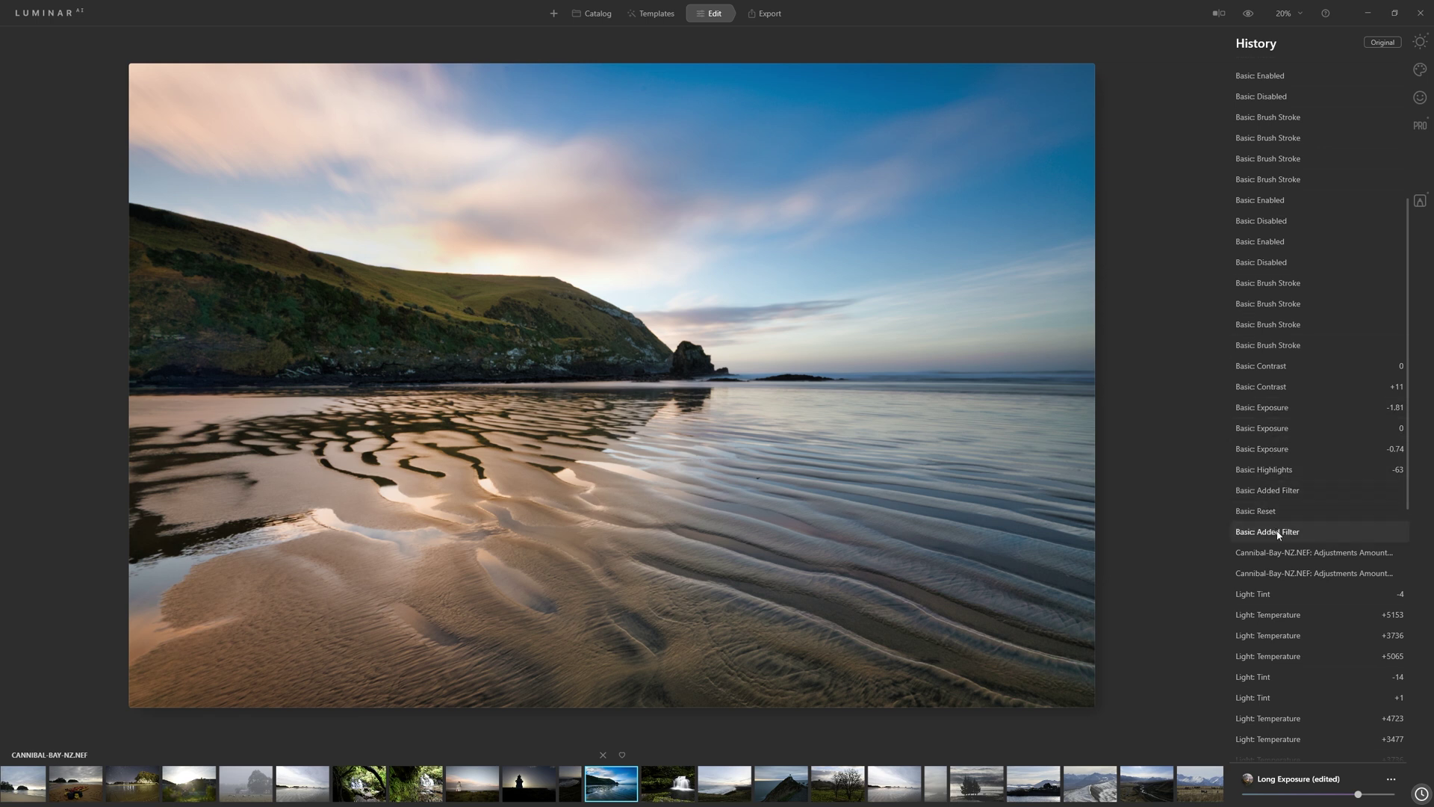
Preview the Adjustments Amount state, return to the newest state, and close History
click(1307, 554)
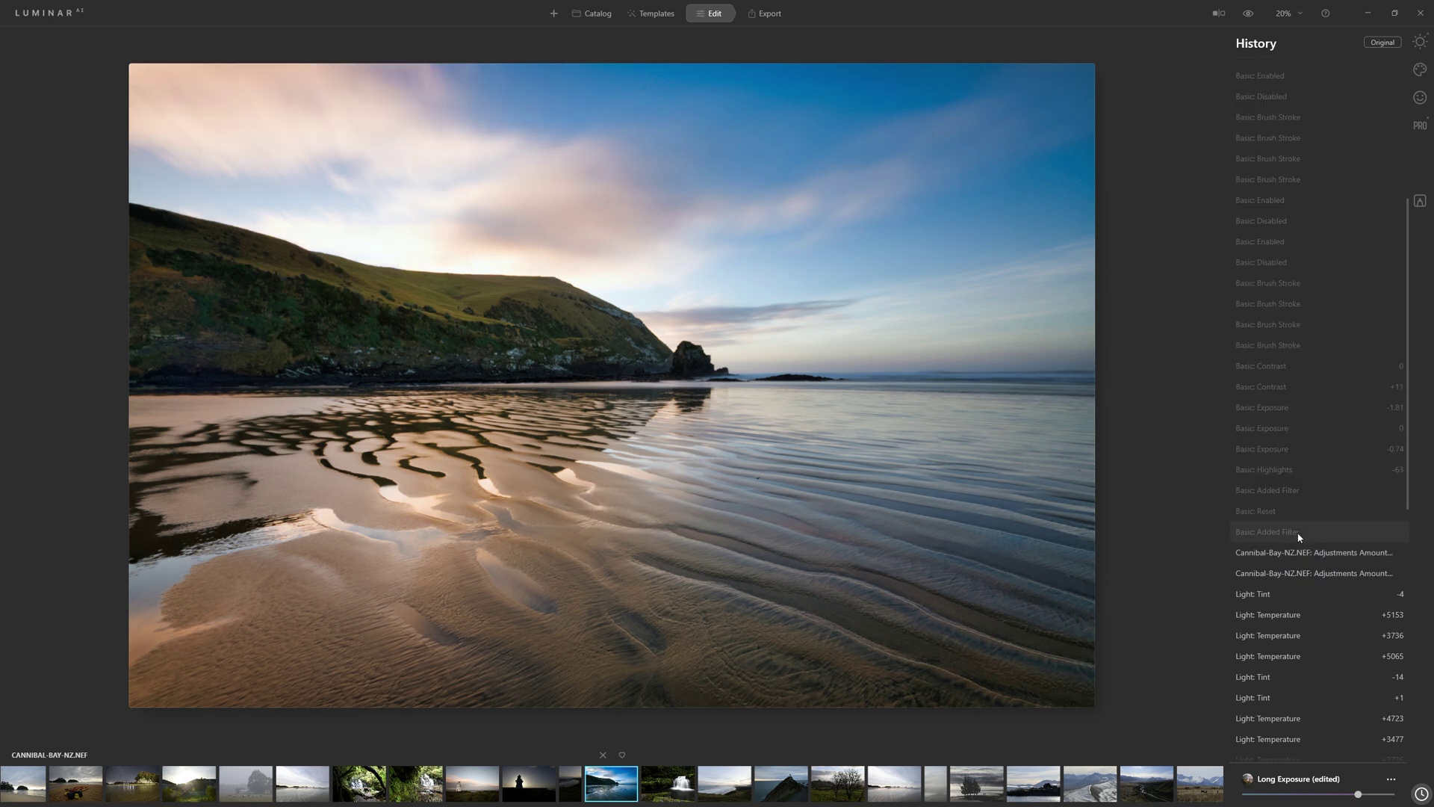
scroll(1307, 299, up, 10)
click(1312, 69)
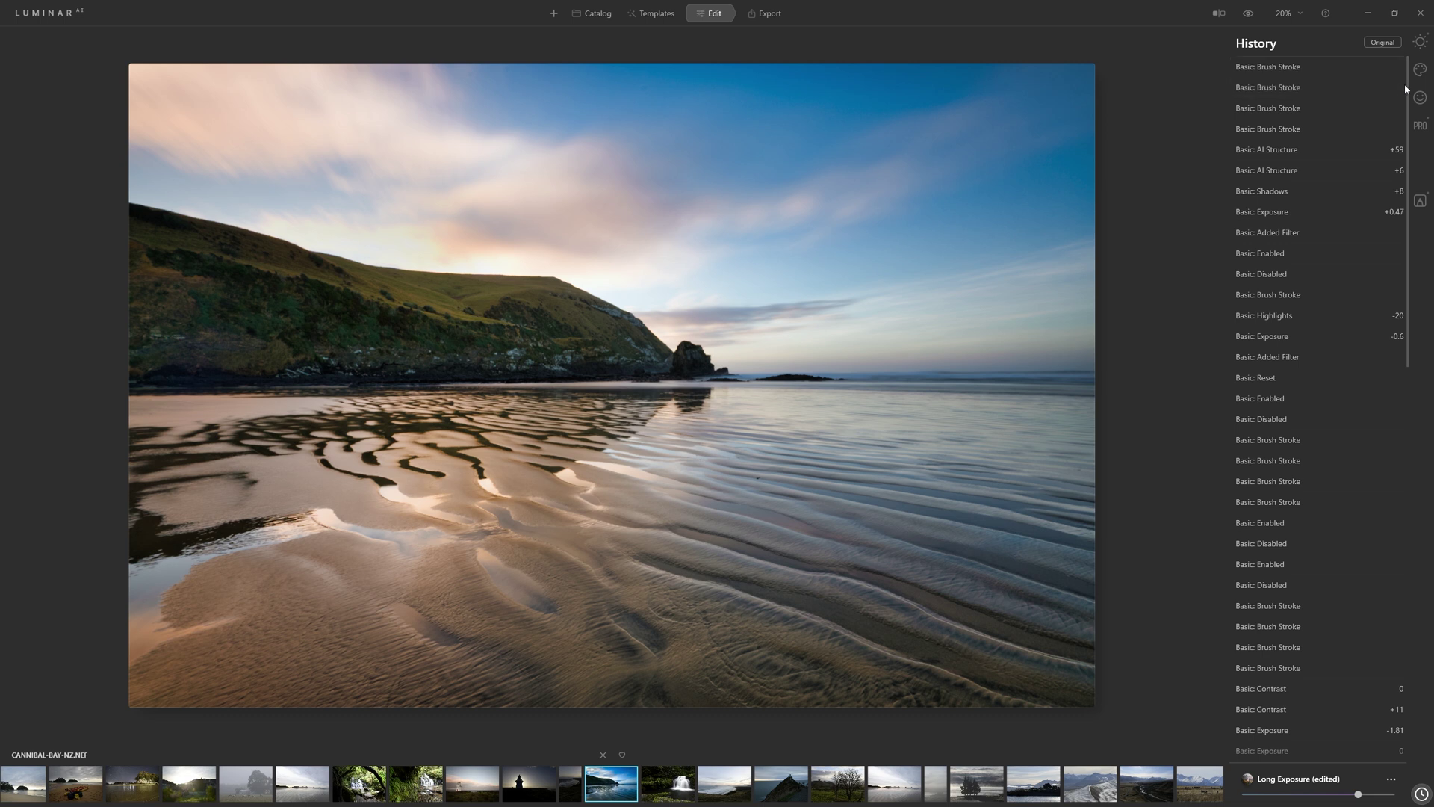
drag(1409, 86, 1404, 554)
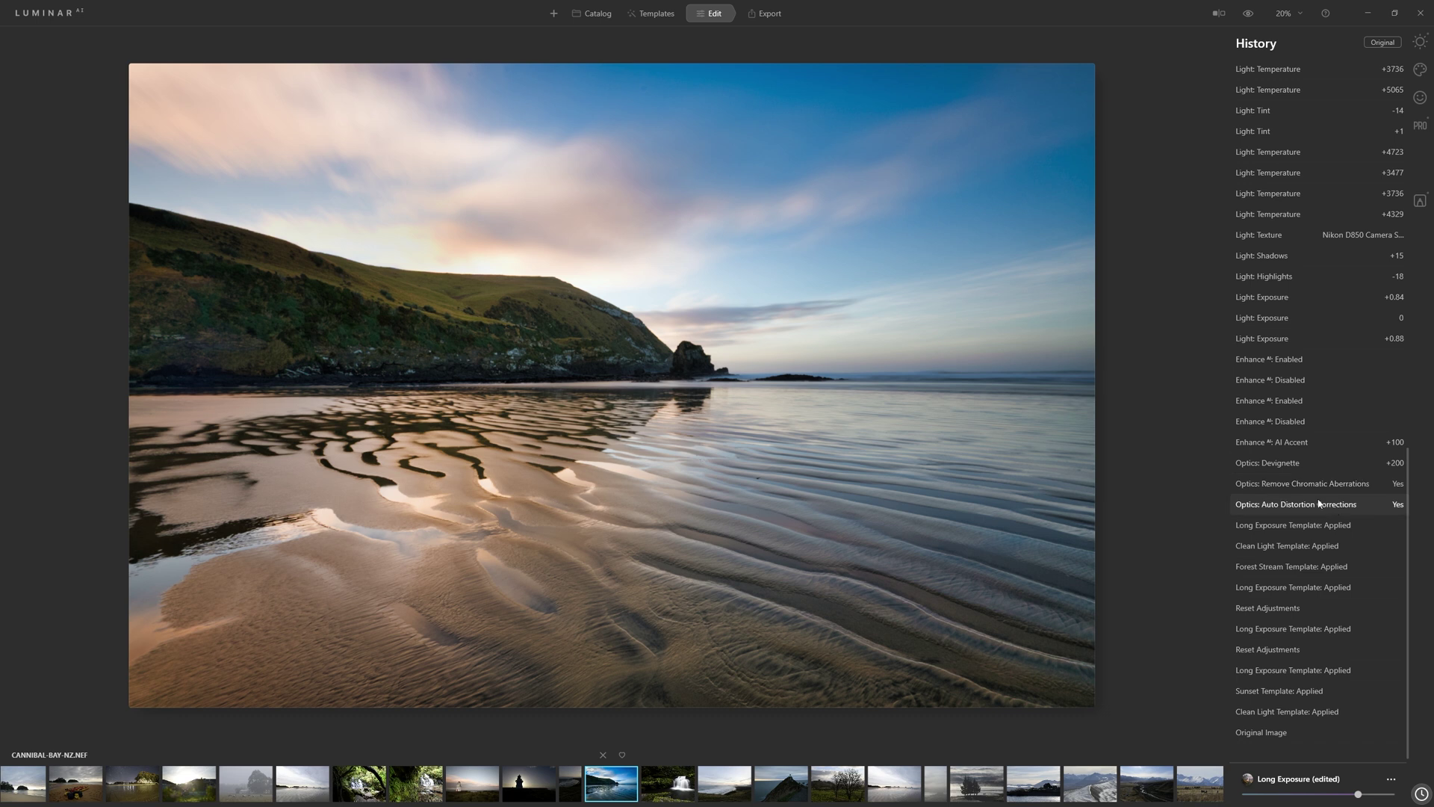
key(Escape)
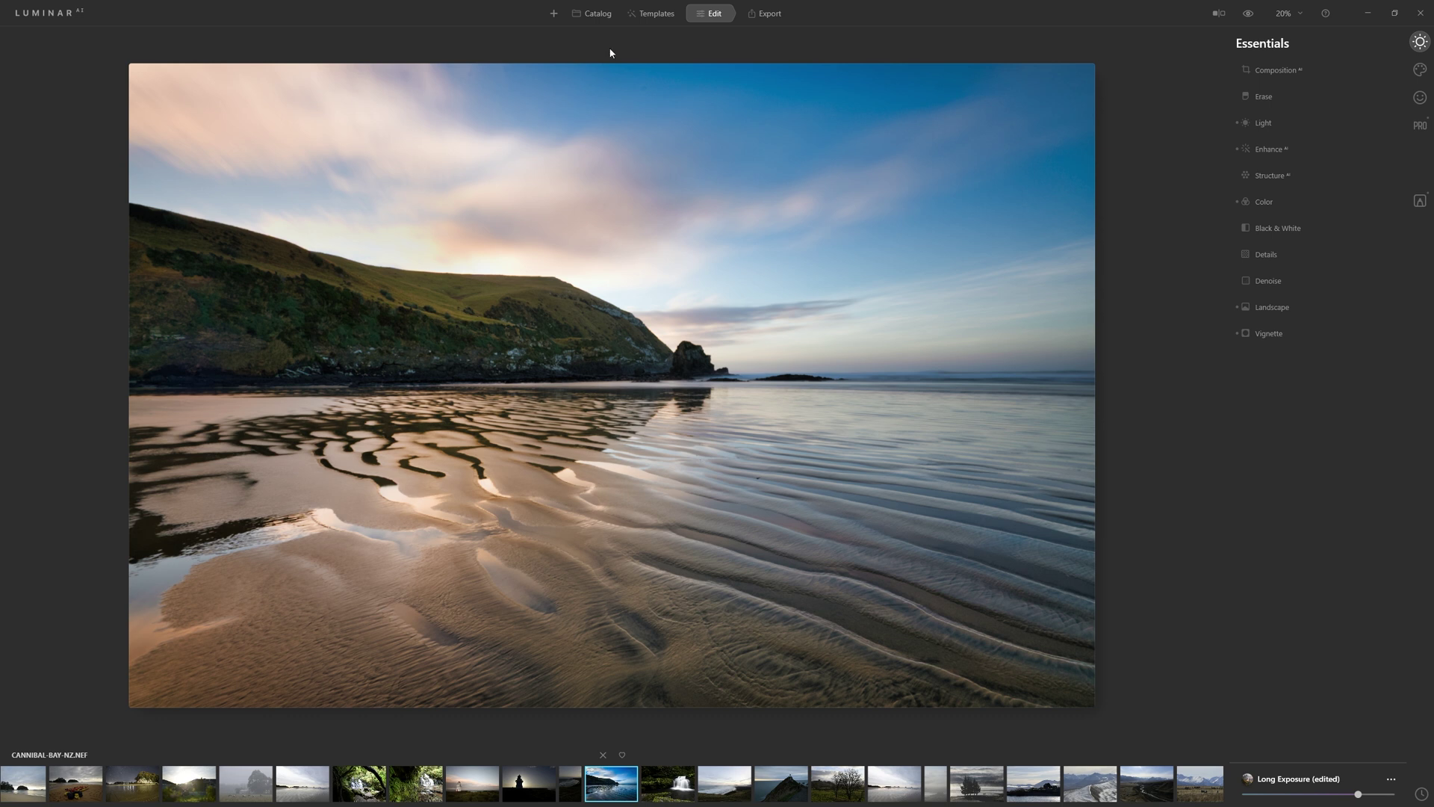
Open the first rocky-ridge photo from Augmented Sky Examples for editing
click(604, 10)
click(1287, 221)
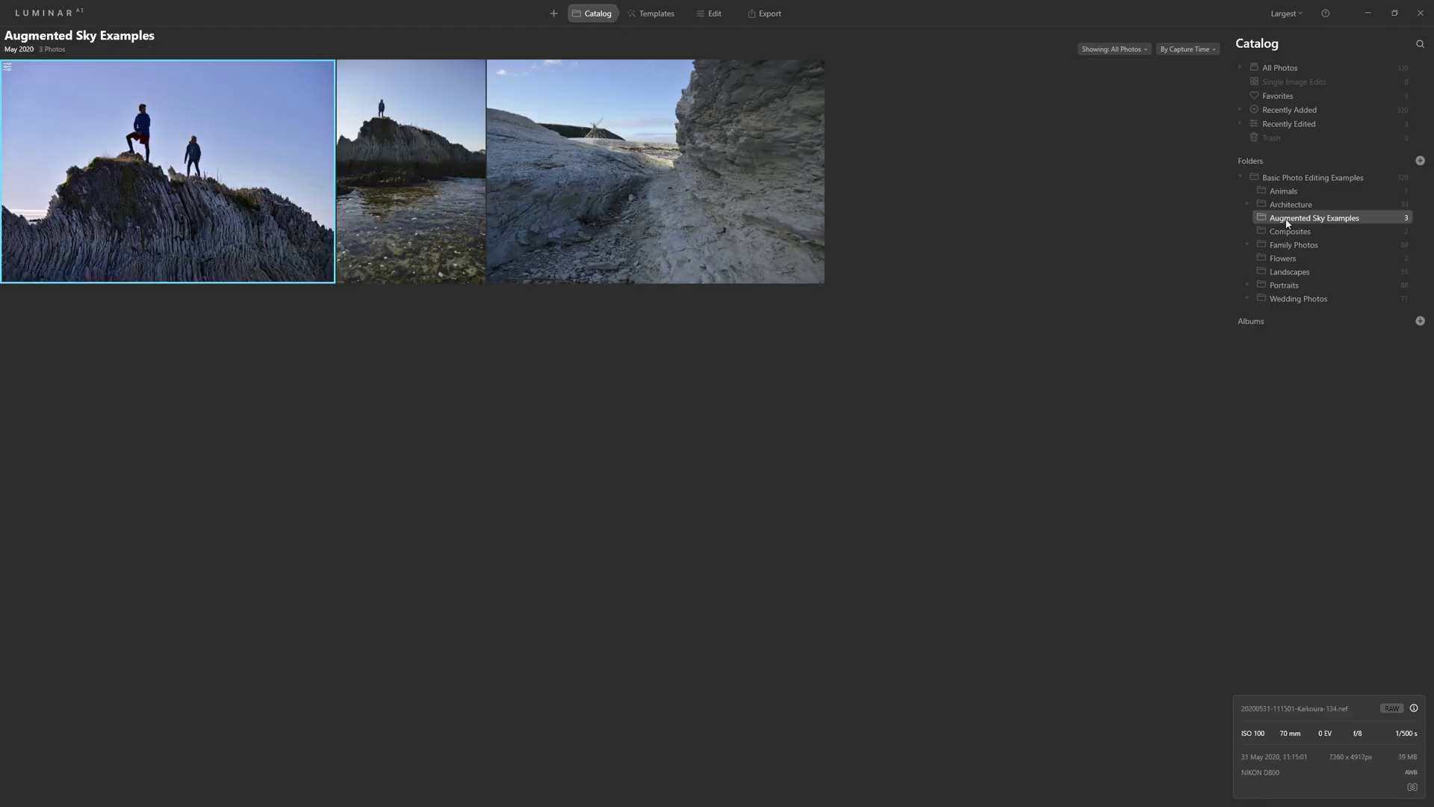
double_click(227, 195)
key(e)
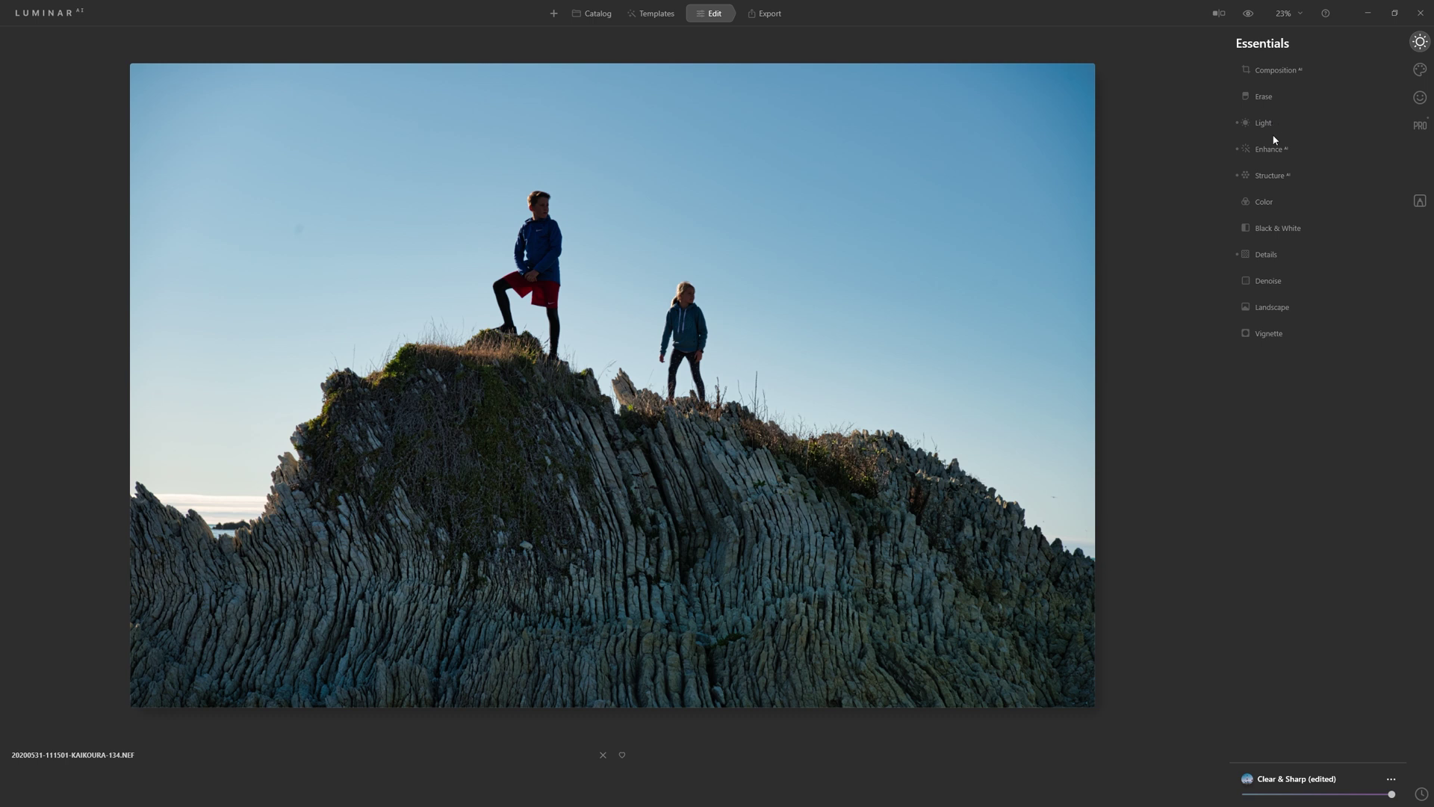
Erase the girl on the rock using the Erase tool at brush radius 72
click(1274, 97)
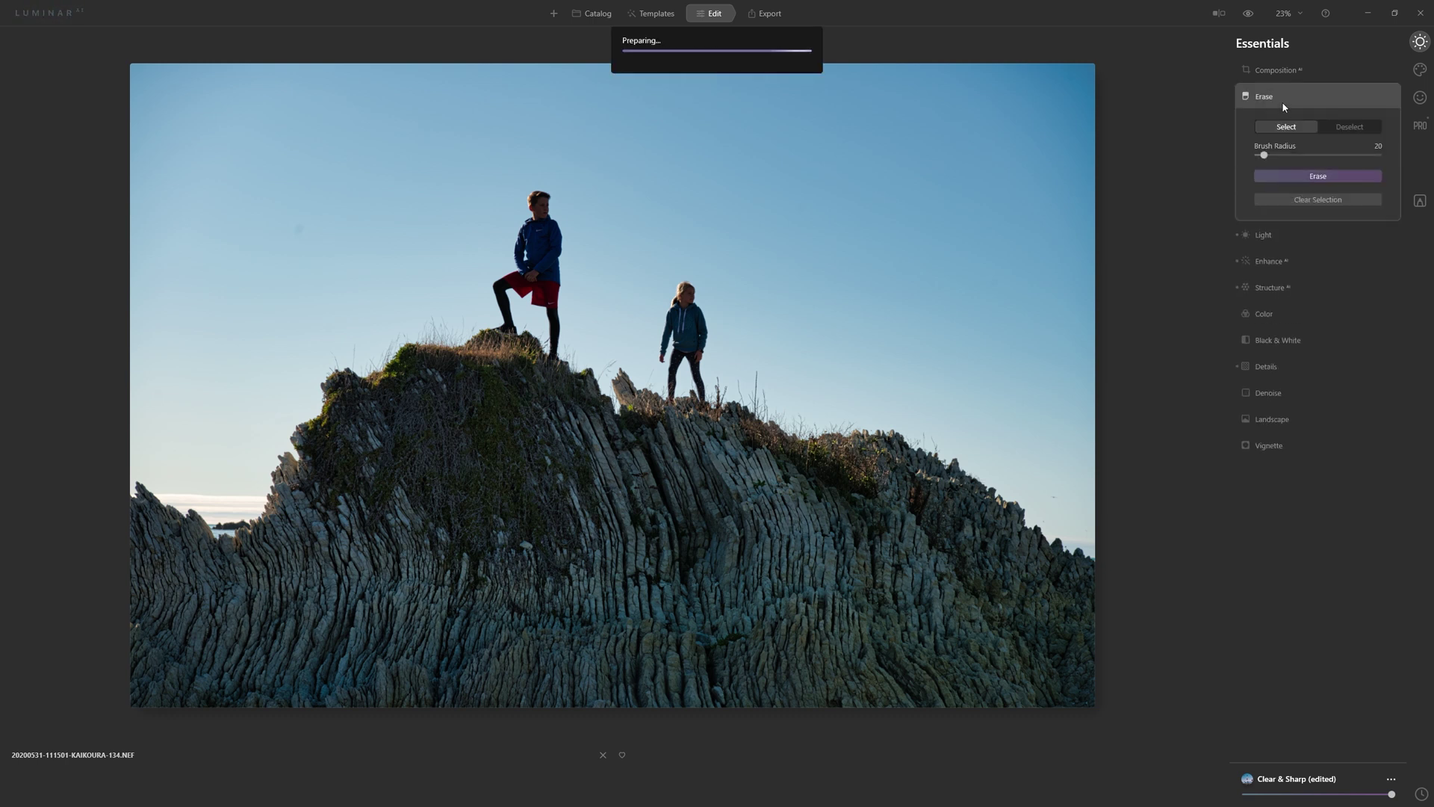
key(bracketright)
key(bracketright)
key(bracketright)
key(bracketright)
key(bracketright)
mouse_move(683, 287)
mouse_down()
mouse_move(669, 339)
mouse_move(691, 329)
mouse_move(691, 358)
mouse_move(675, 392)
mouse_up()
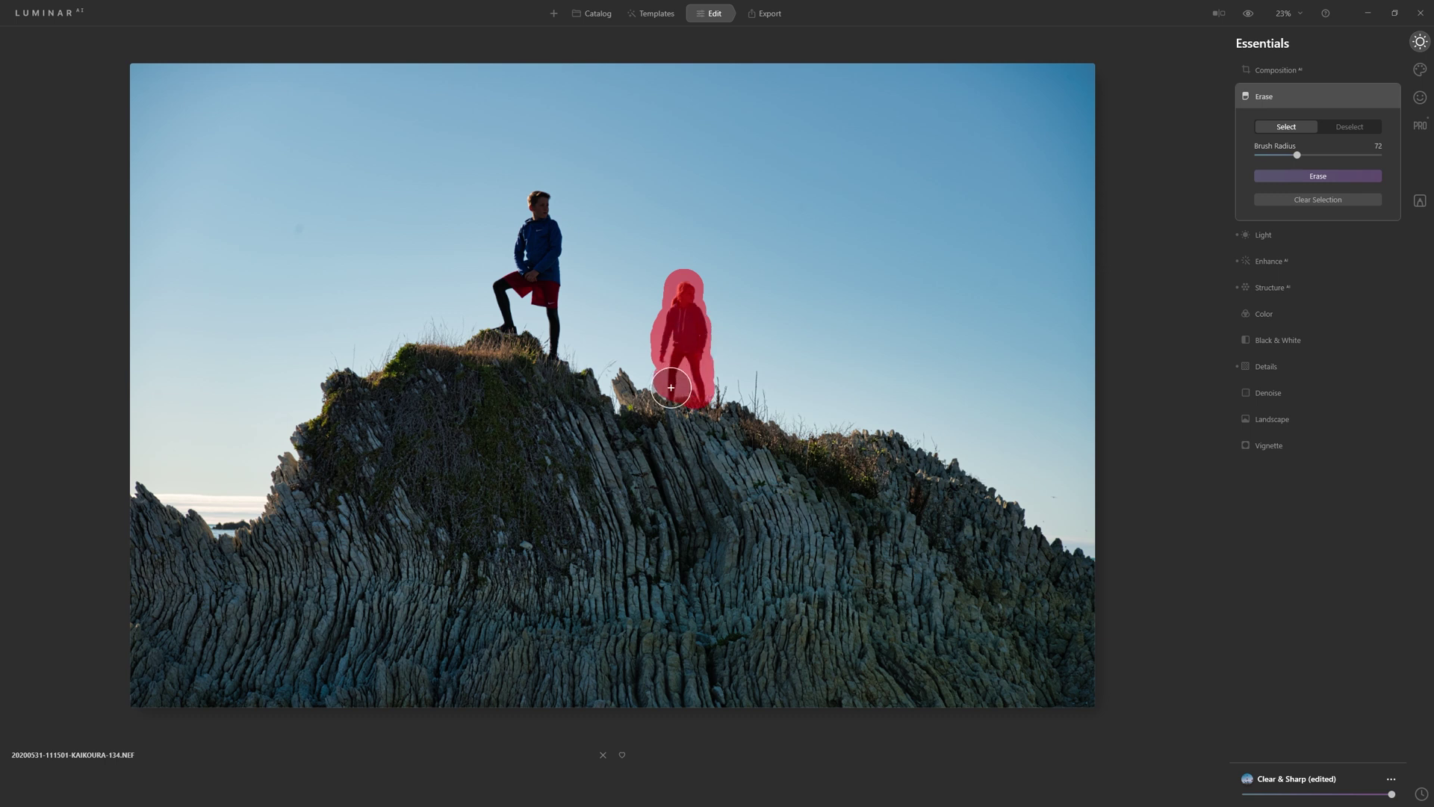
click(1324, 181)
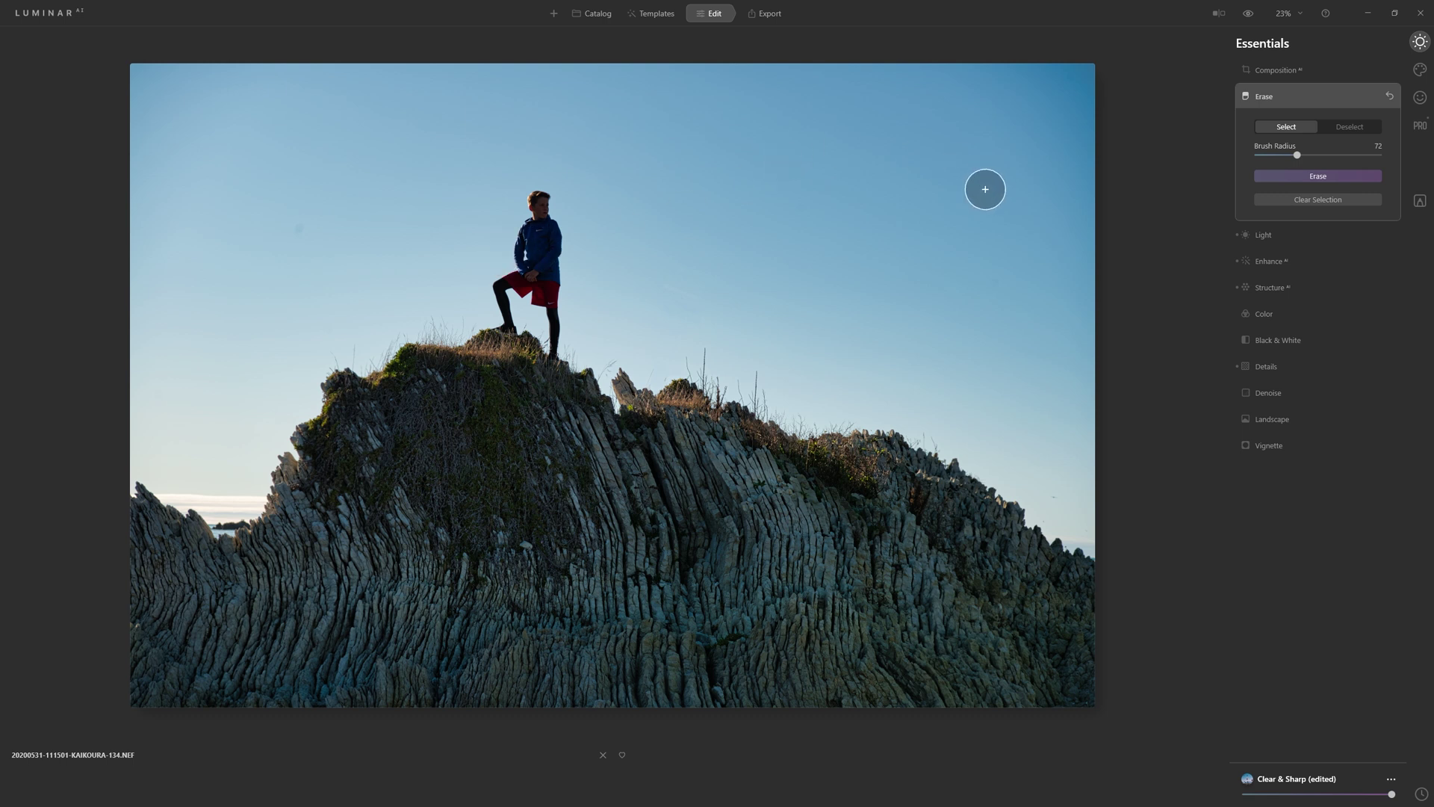
click(1420, 124)
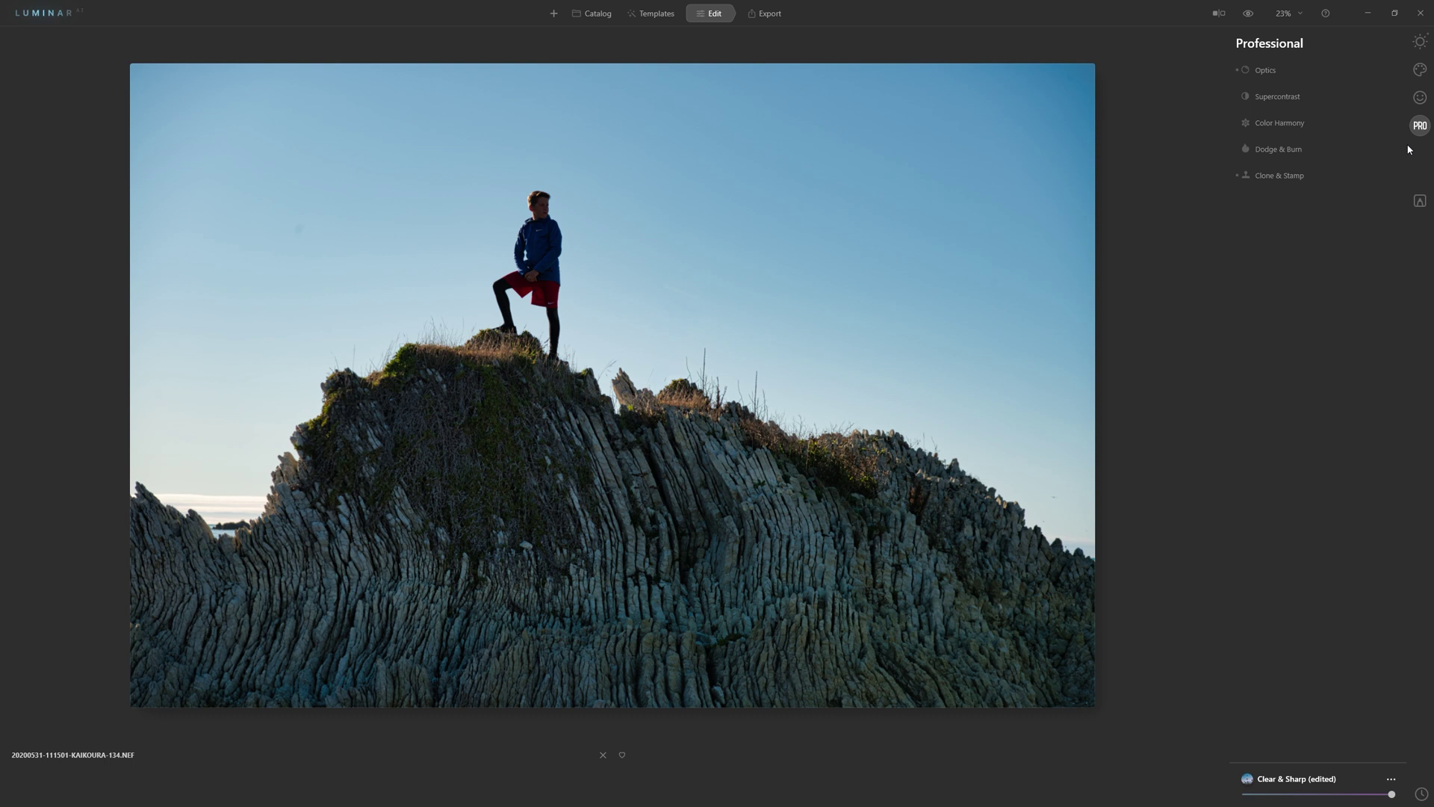
With Clone & Stamp, source the boy's head and stamp a copy of him to the right
click(1279, 176)
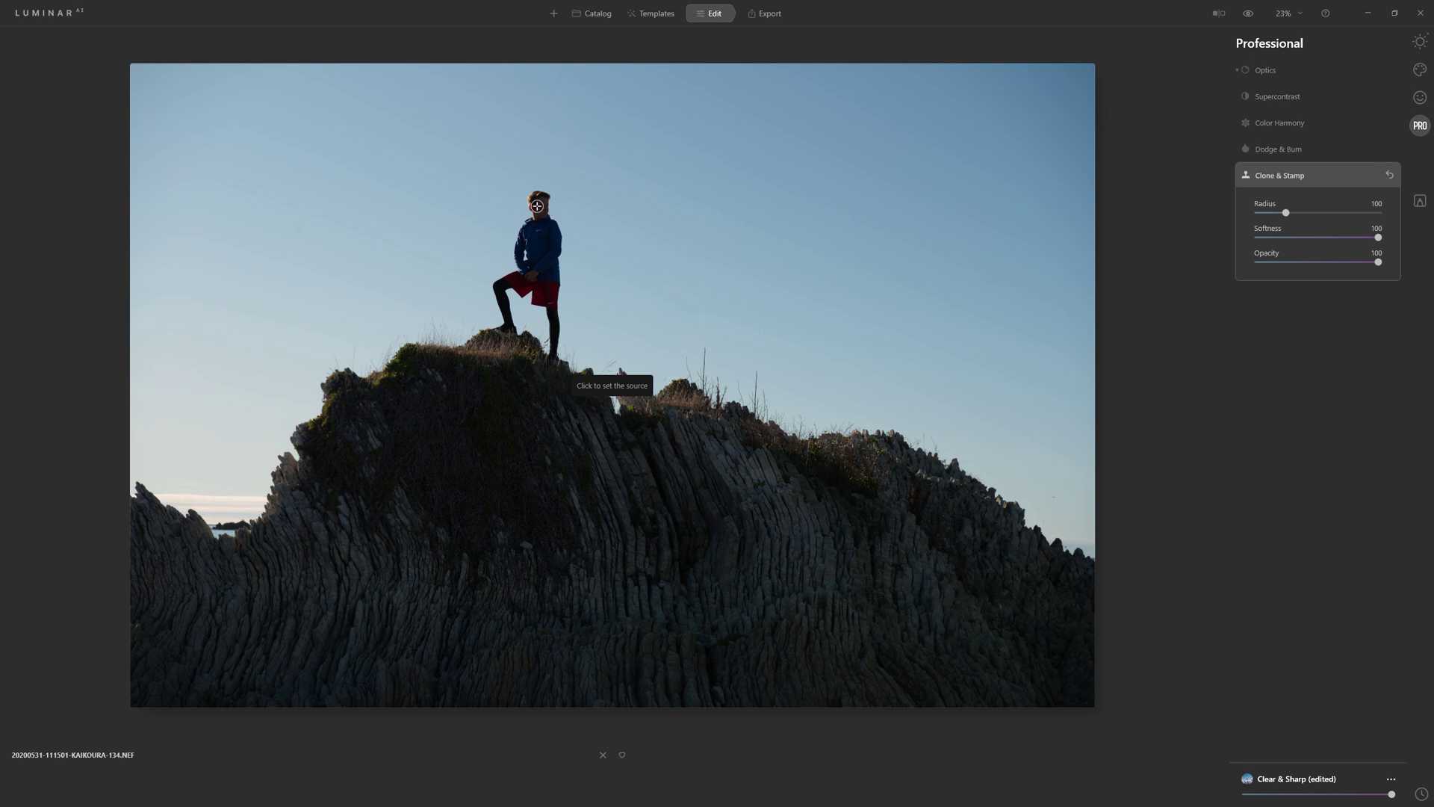
click(537, 206)
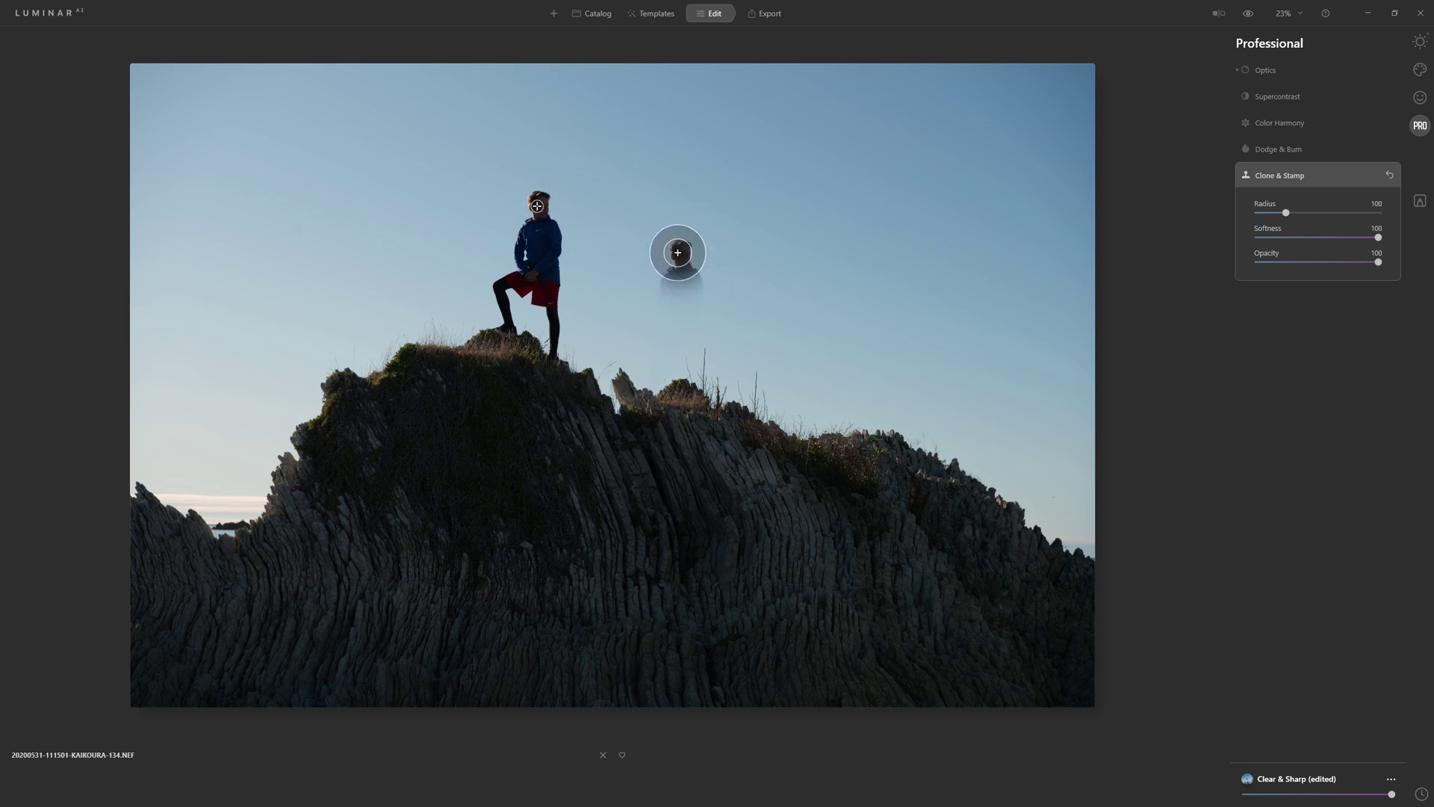
mouse_move(677, 253)
mouse_down()
mouse_move(640, 346)
mouse_move(669, 388)
mouse_up()
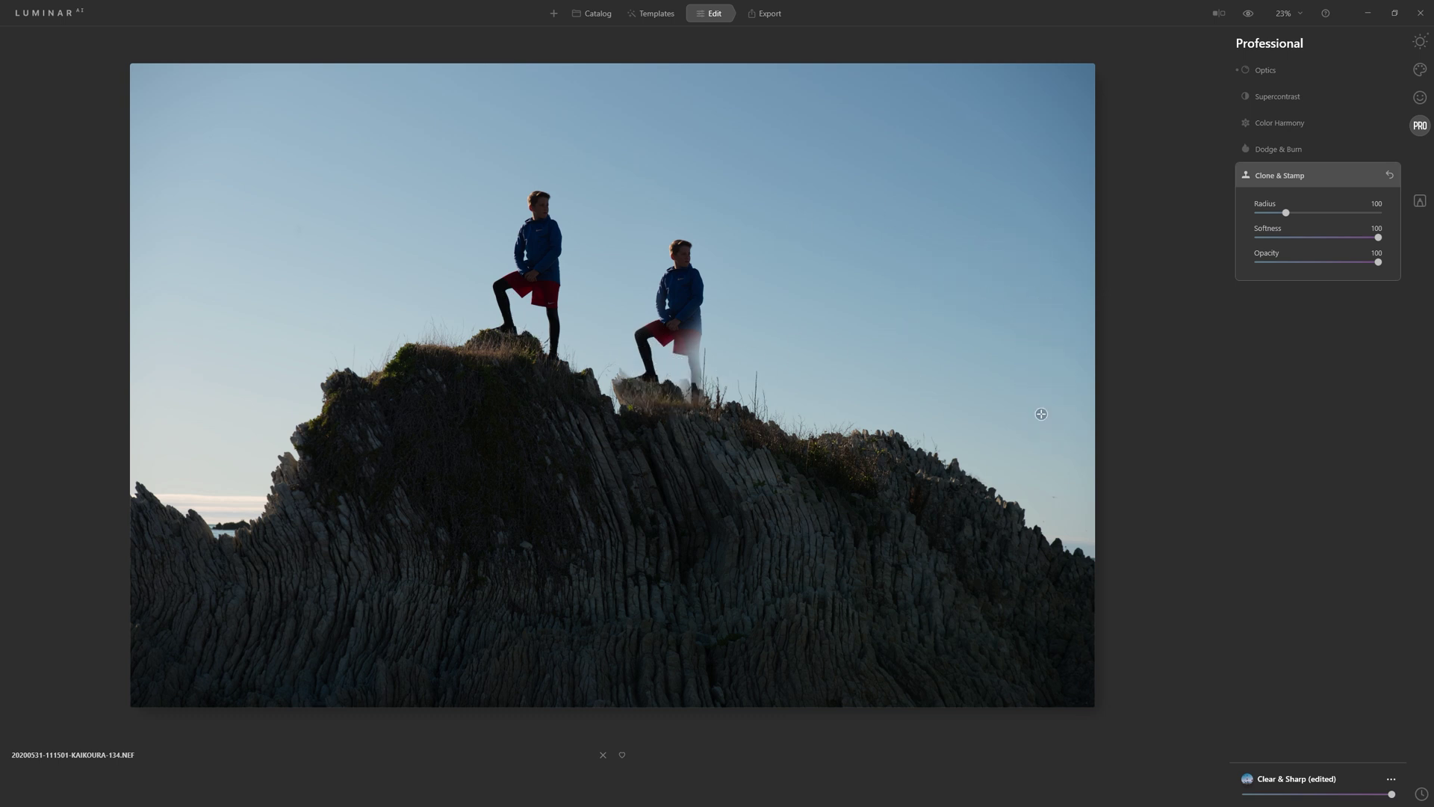
alt+click(1035, 454)
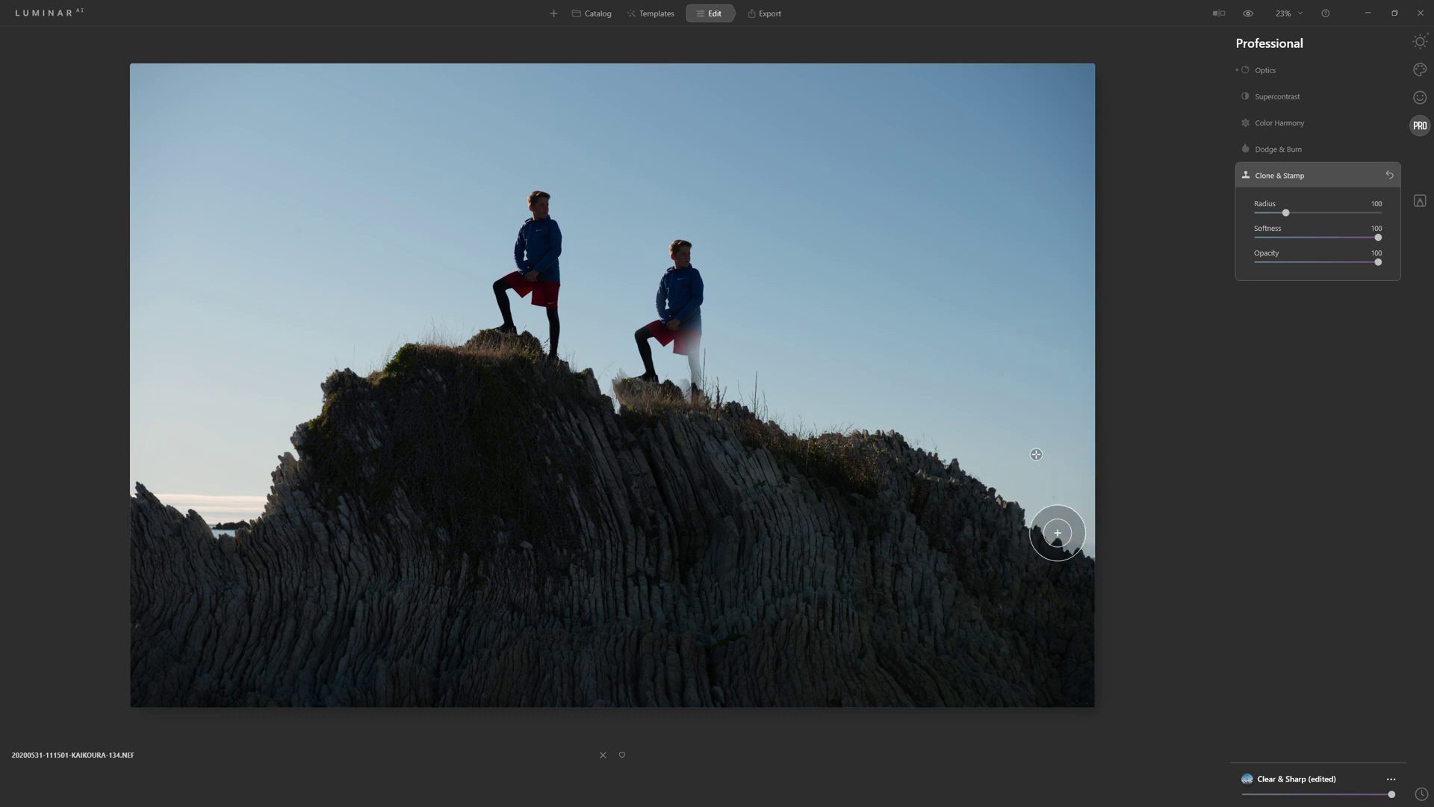
Zoom the photo to 300% and pan to the bird in the sky
click(1300, 13)
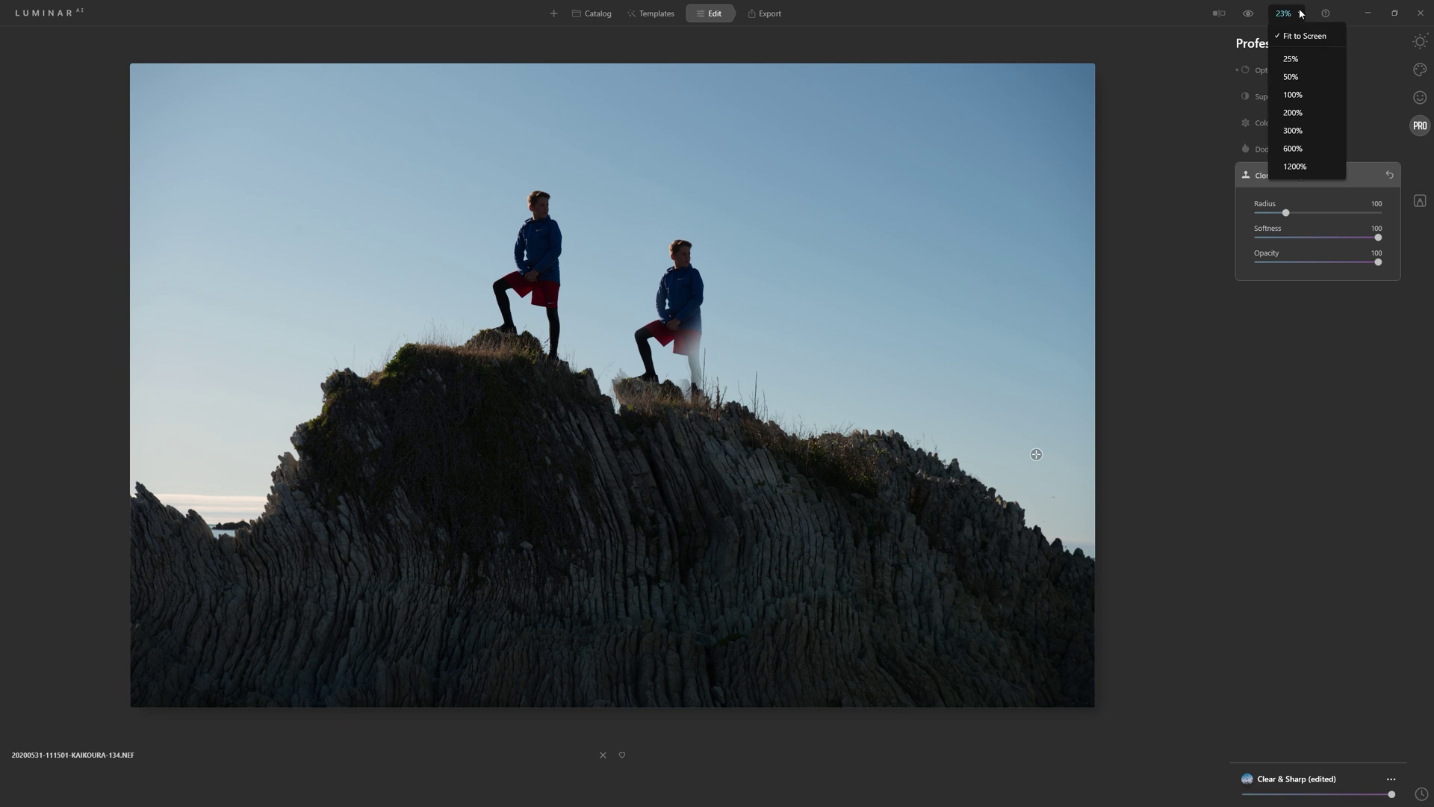
click(1320, 130)
drag(1089, 282, 951, 375)
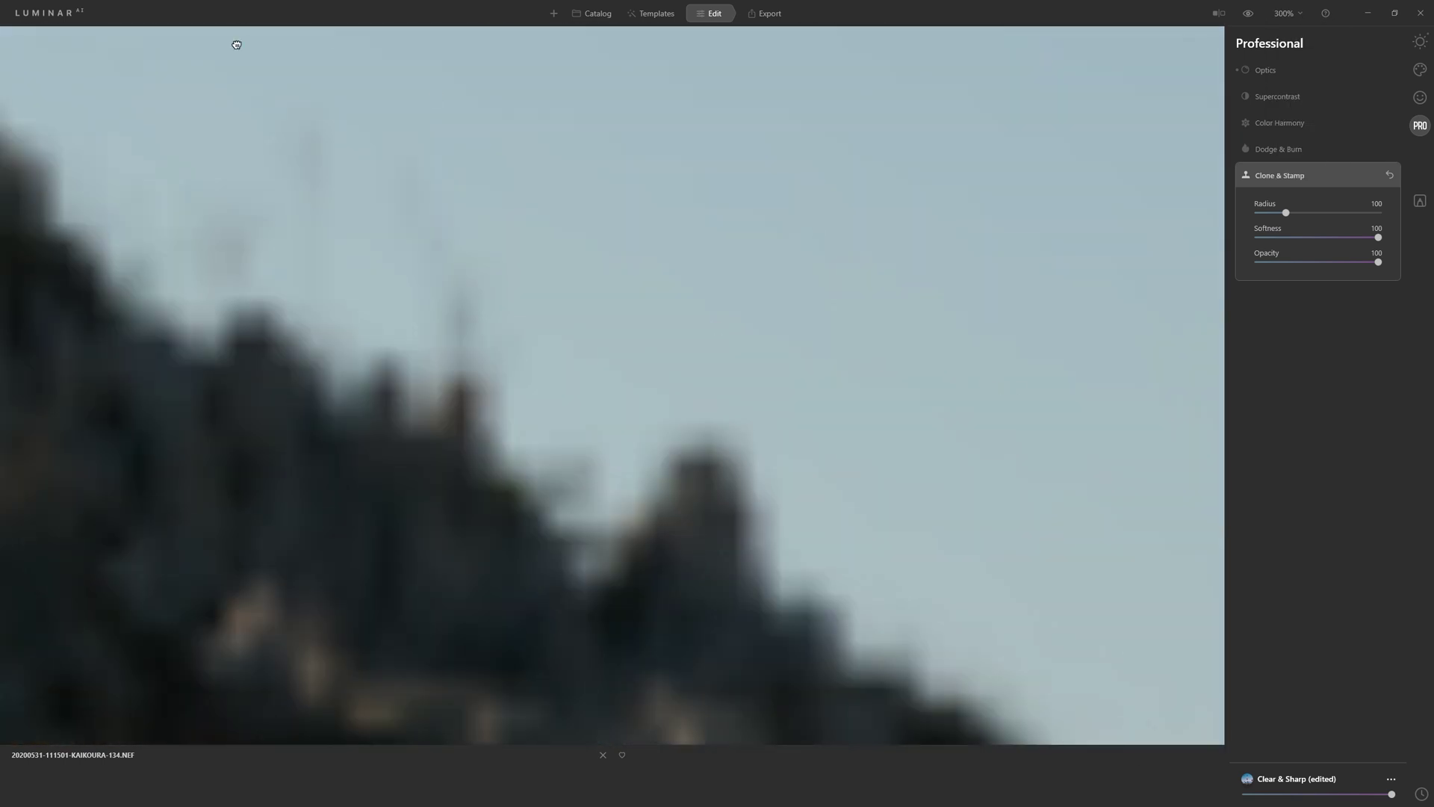
mouse_move(905, 510)
mouse_down()
mouse_move(829, 418)
mouse_move(4, 263)
mouse_up()
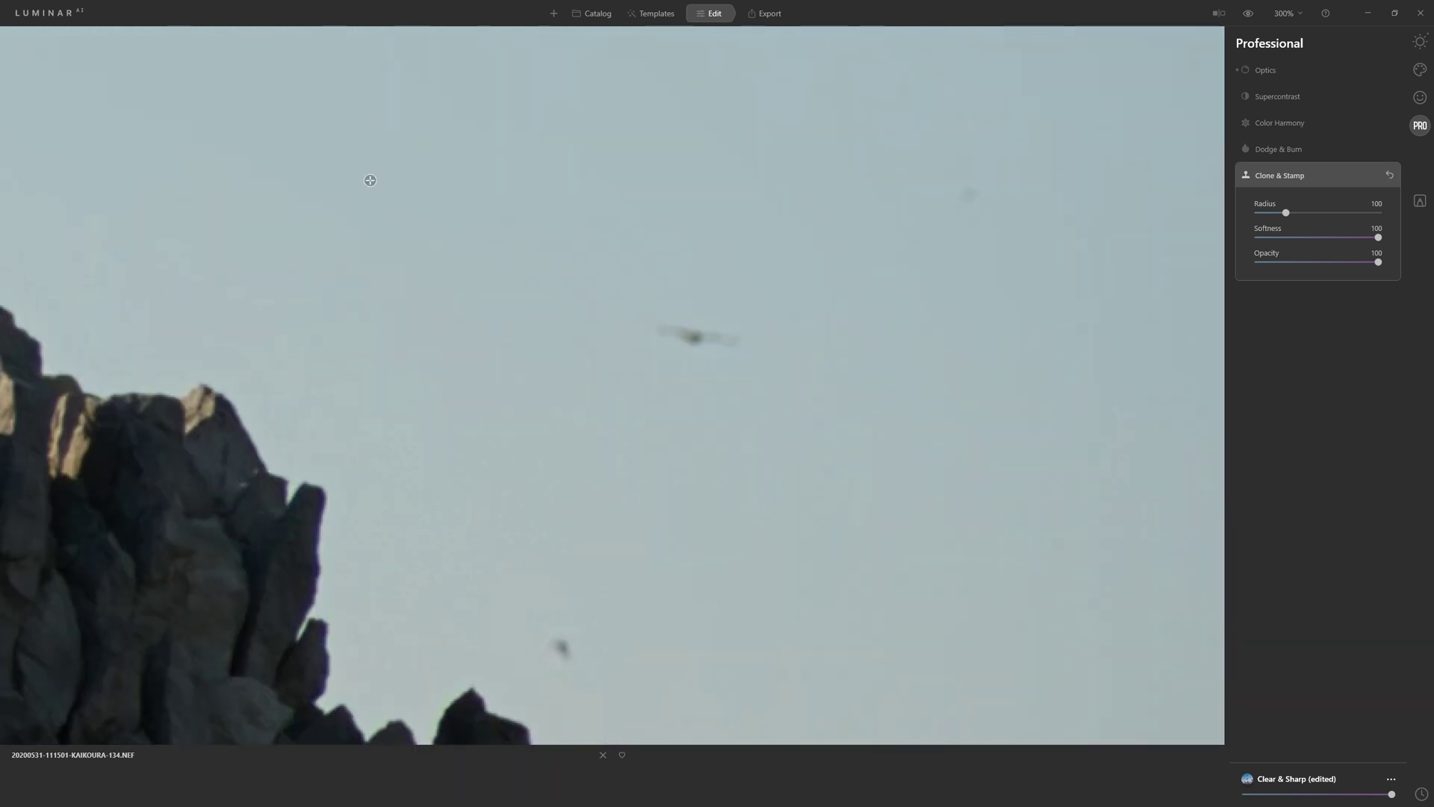
Clone clear sky over the bird and the dark speck, then apply the Clone & Stamp edits
alt+click(407, 193)
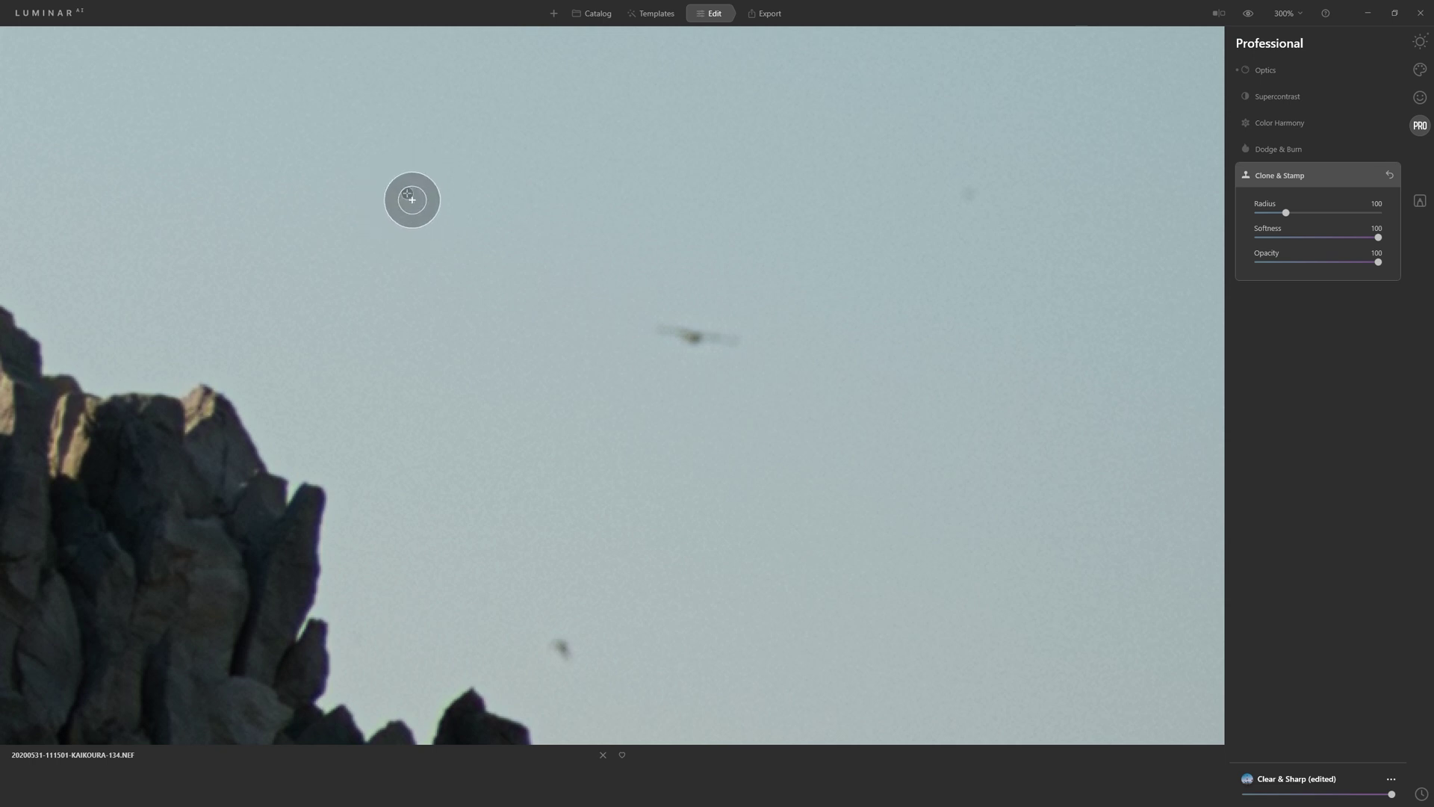
mouse_move(647, 326)
mouse_down()
mouse_move(742, 346)
mouse_move(686, 333)
mouse_up()
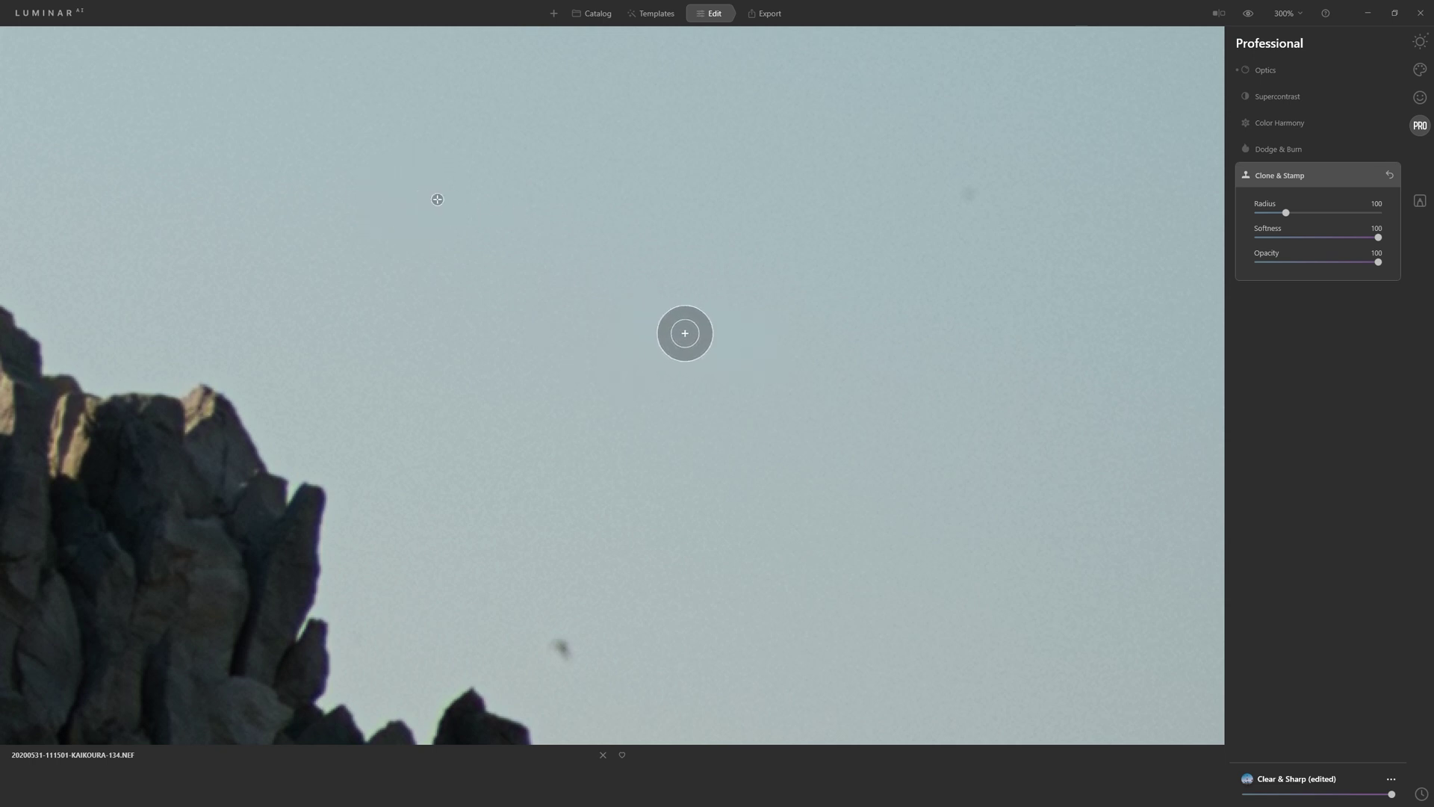
mouse_move(533, 641)
mouse_down()
mouse_move(582, 664)
mouse_move(537, 634)
mouse_move(547, 643)
mouse_move(602, 612)
mouse_move(545, 612)
mouse_move(566, 638)
mouse_move(525, 657)
mouse_move(550, 682)
mouse_move(522, 662)
mouse_up()
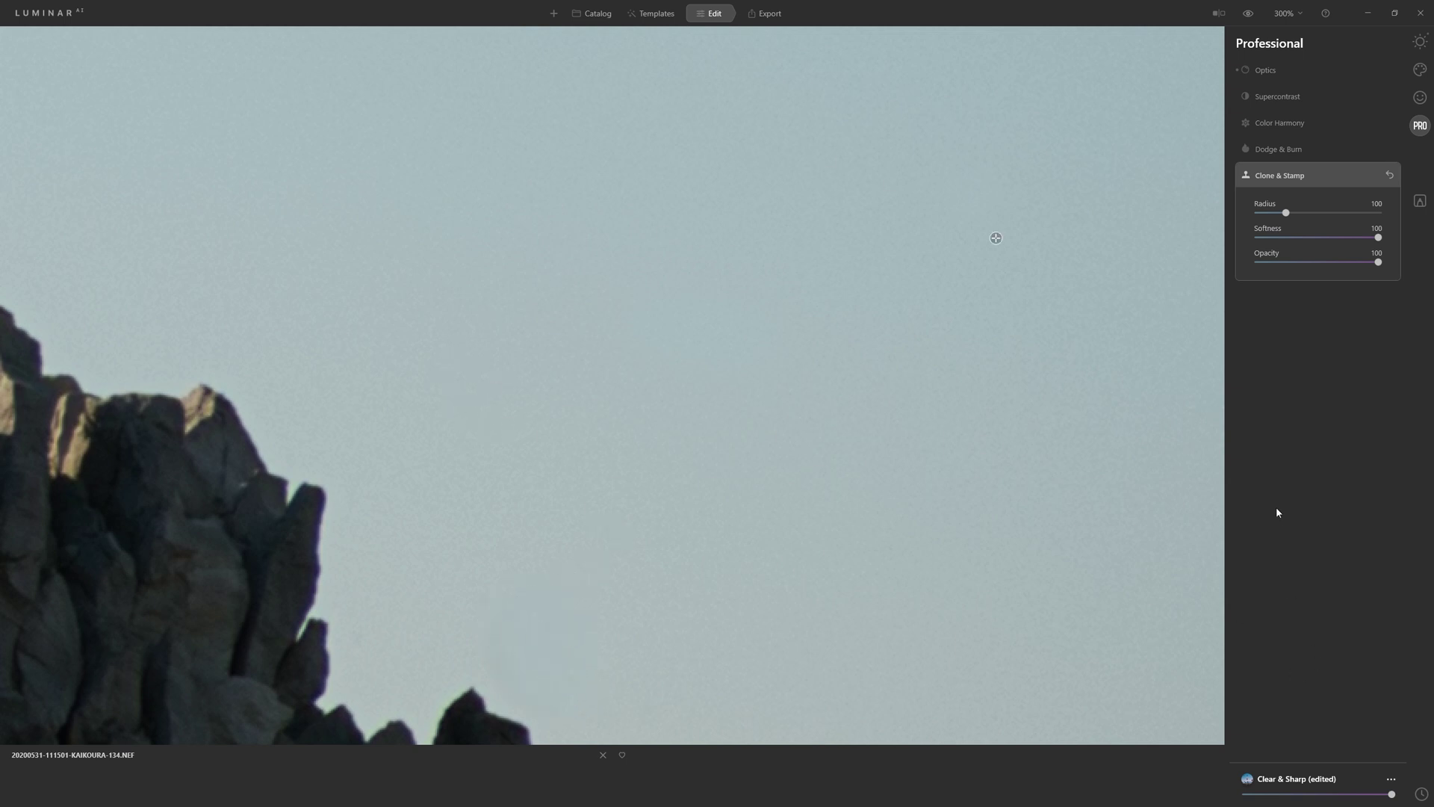
click(1300, 177)
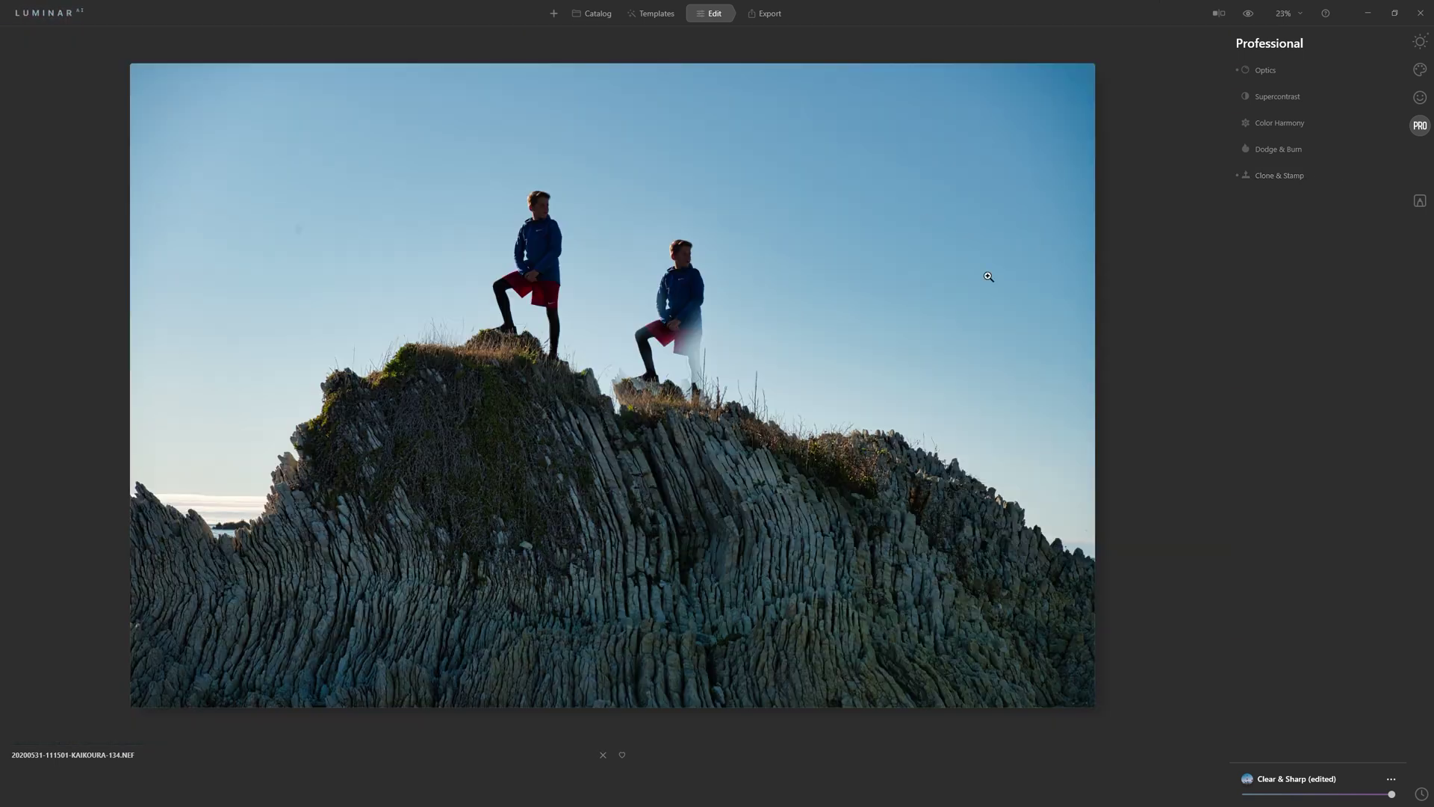
click(1391, 780)
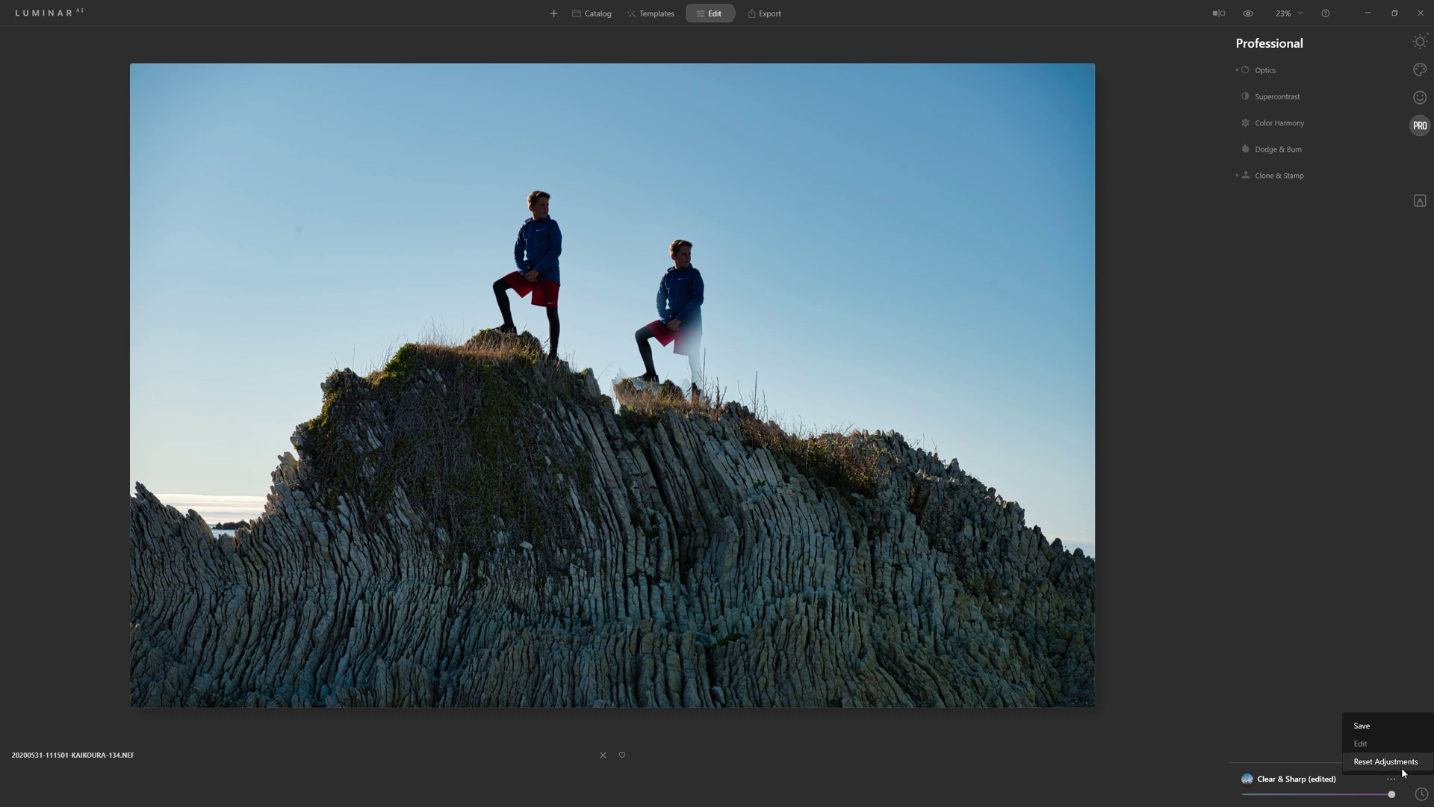
Revert to the 'Light: Shadows +7' history state so the girl reappears, then go to Export
click(1422, 795)
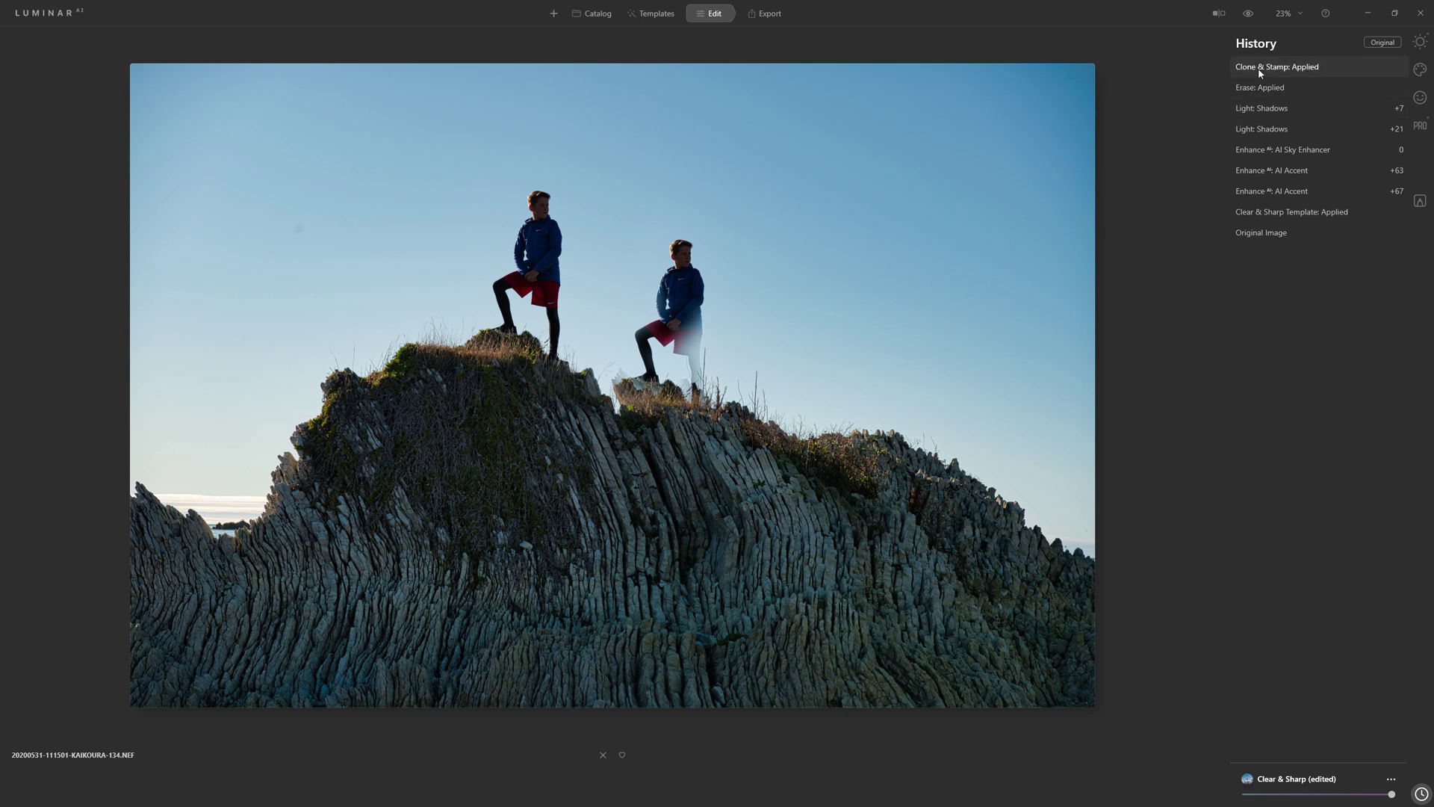
click(1278, 109)
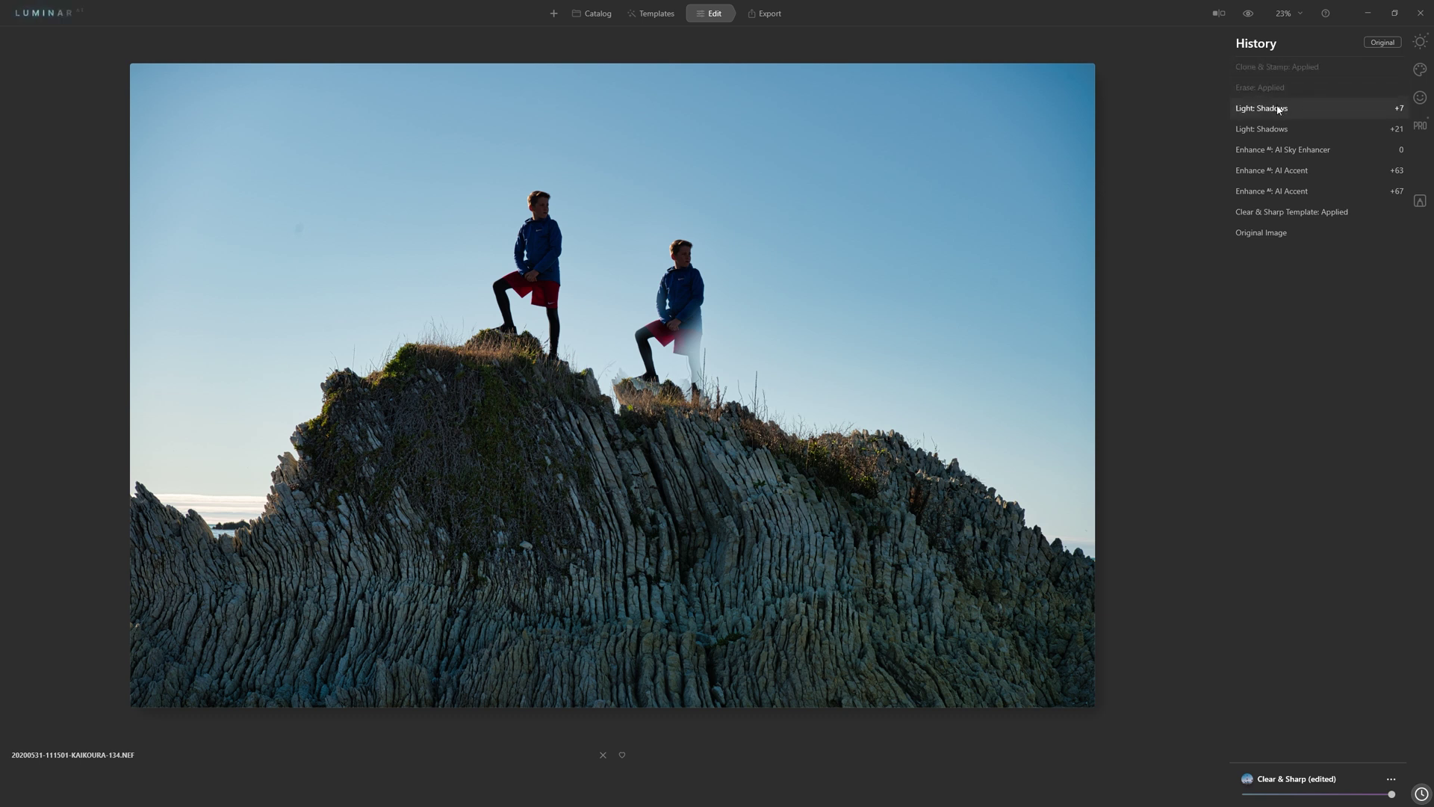
click(767, 13)
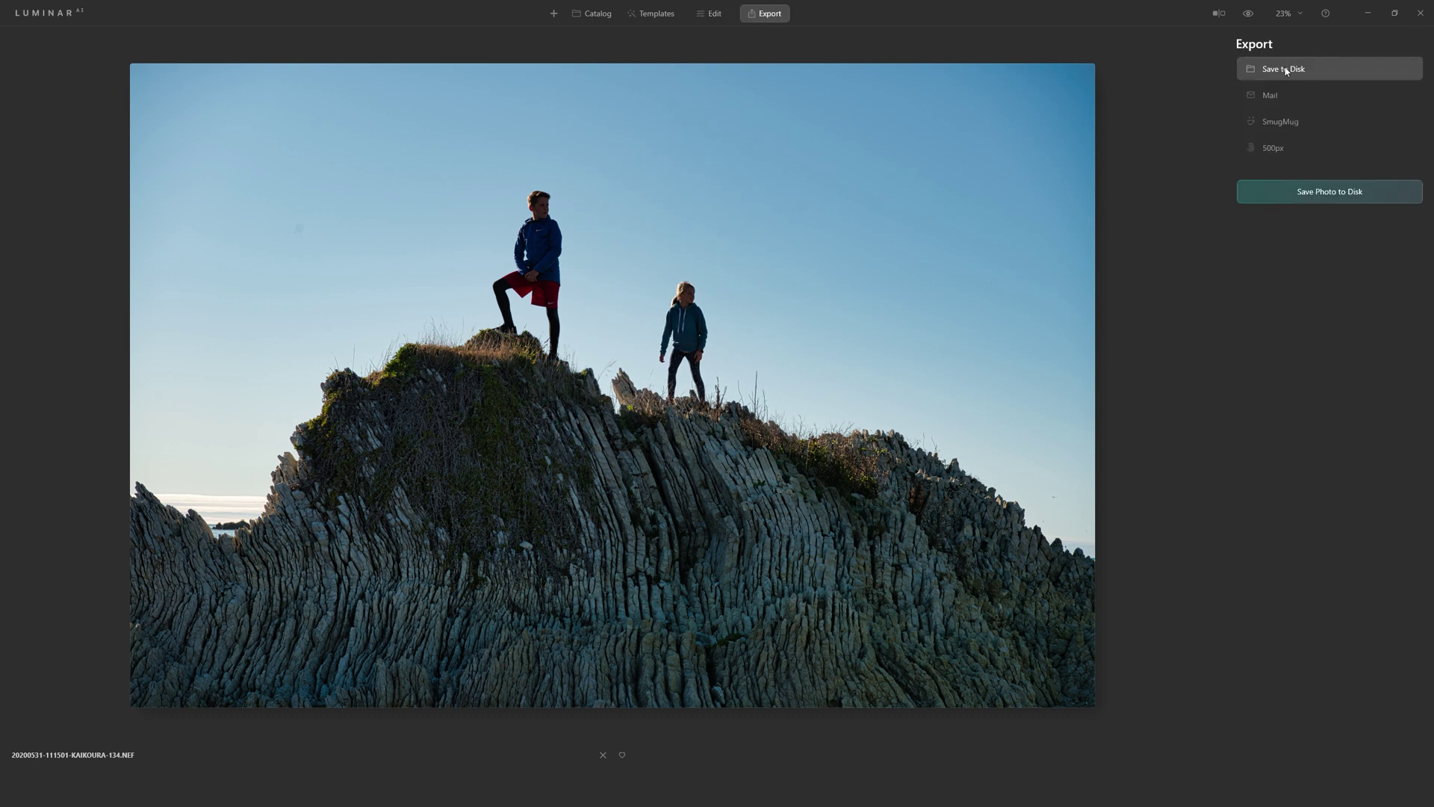
Open the Save Photo to Disk export settings and keep JPEG as the format
click(1310, 191)
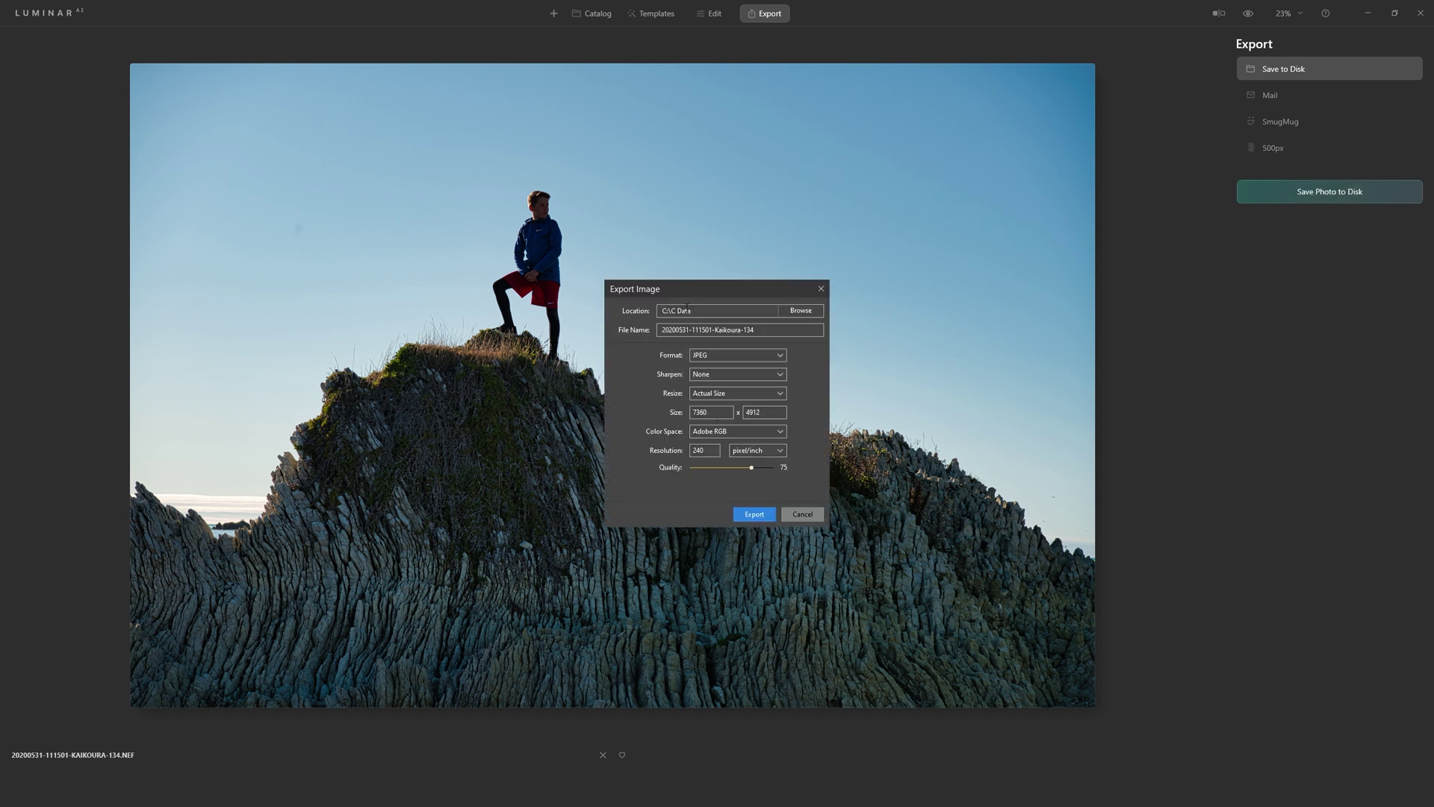
drag(754, 329, 694, 376)
click(744, 358)
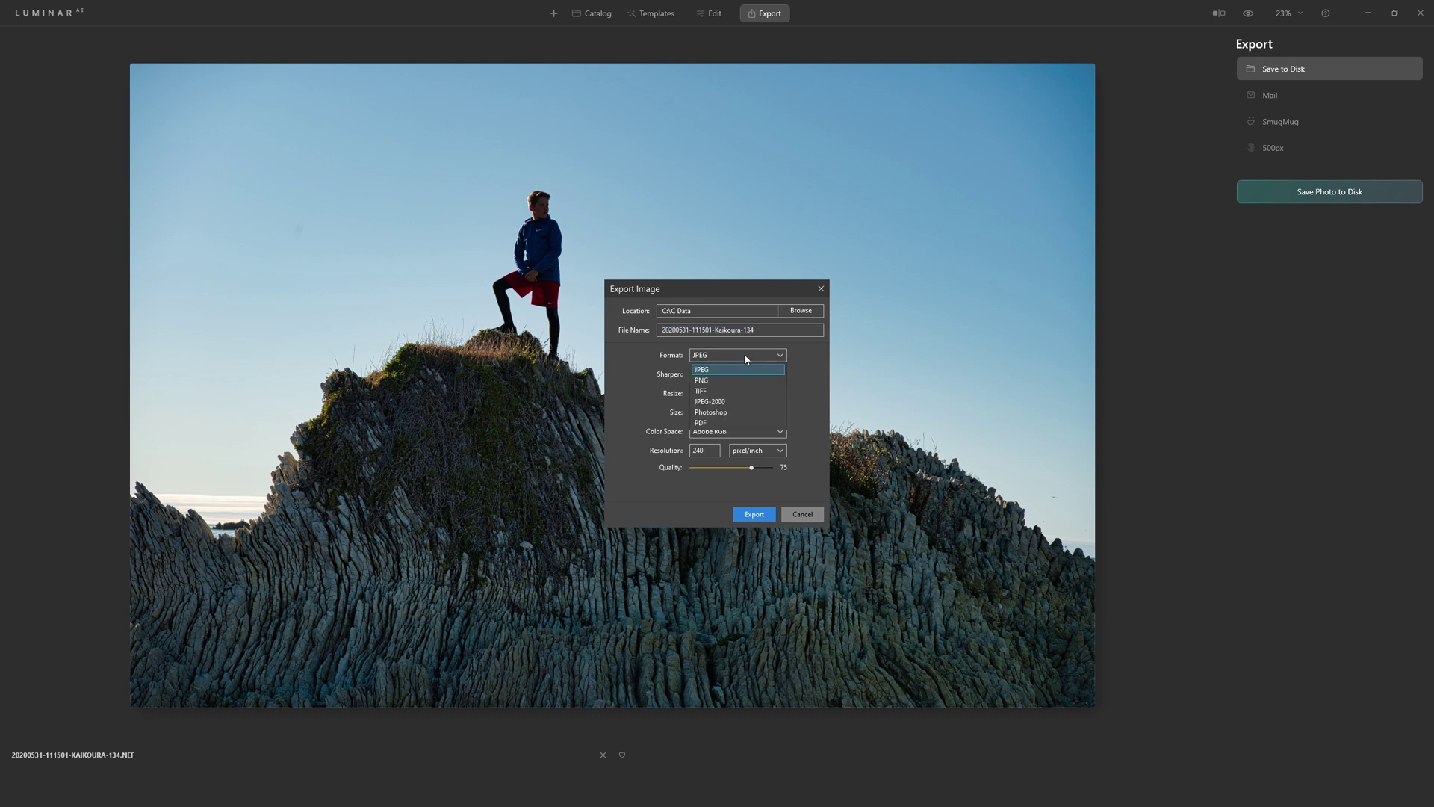
click(705, 370)
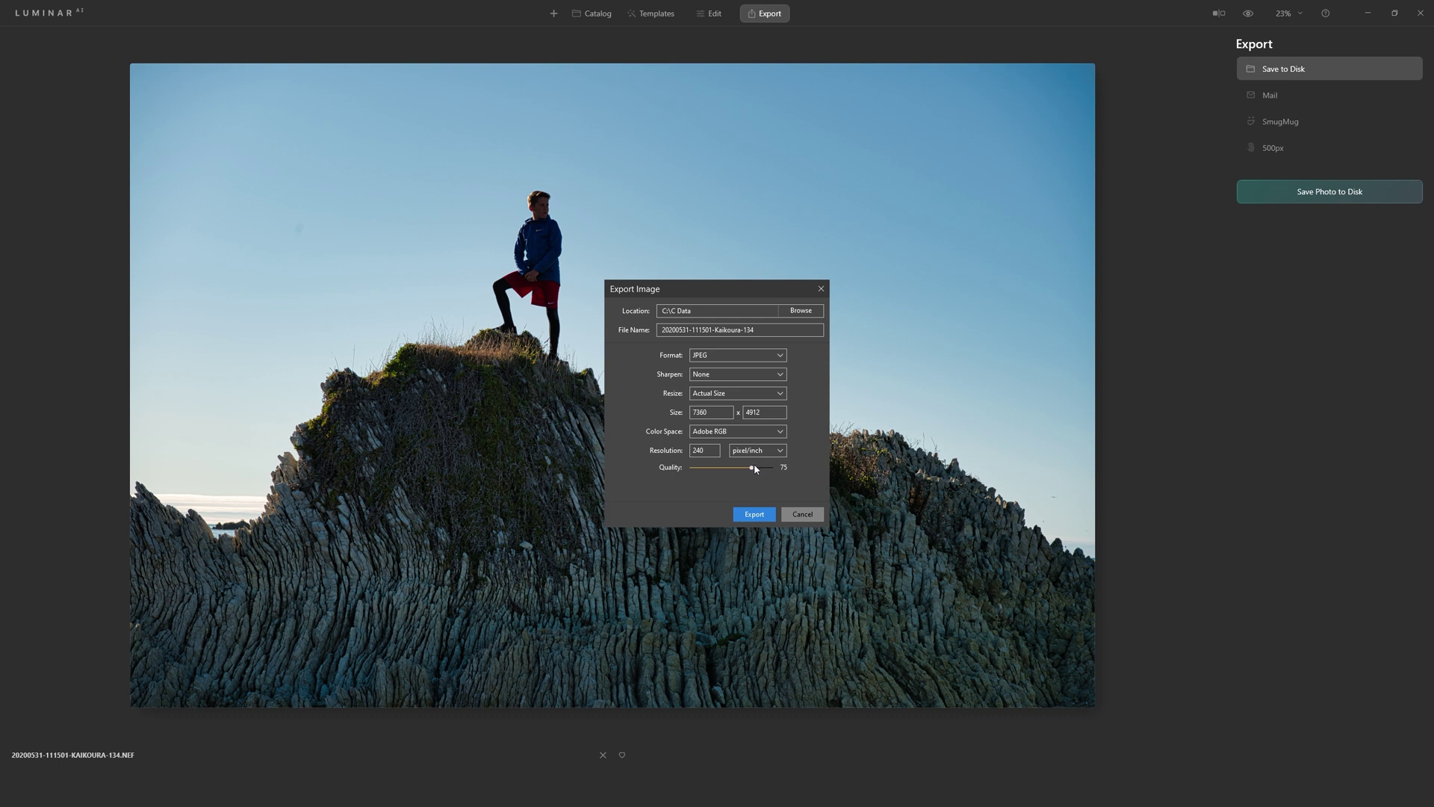